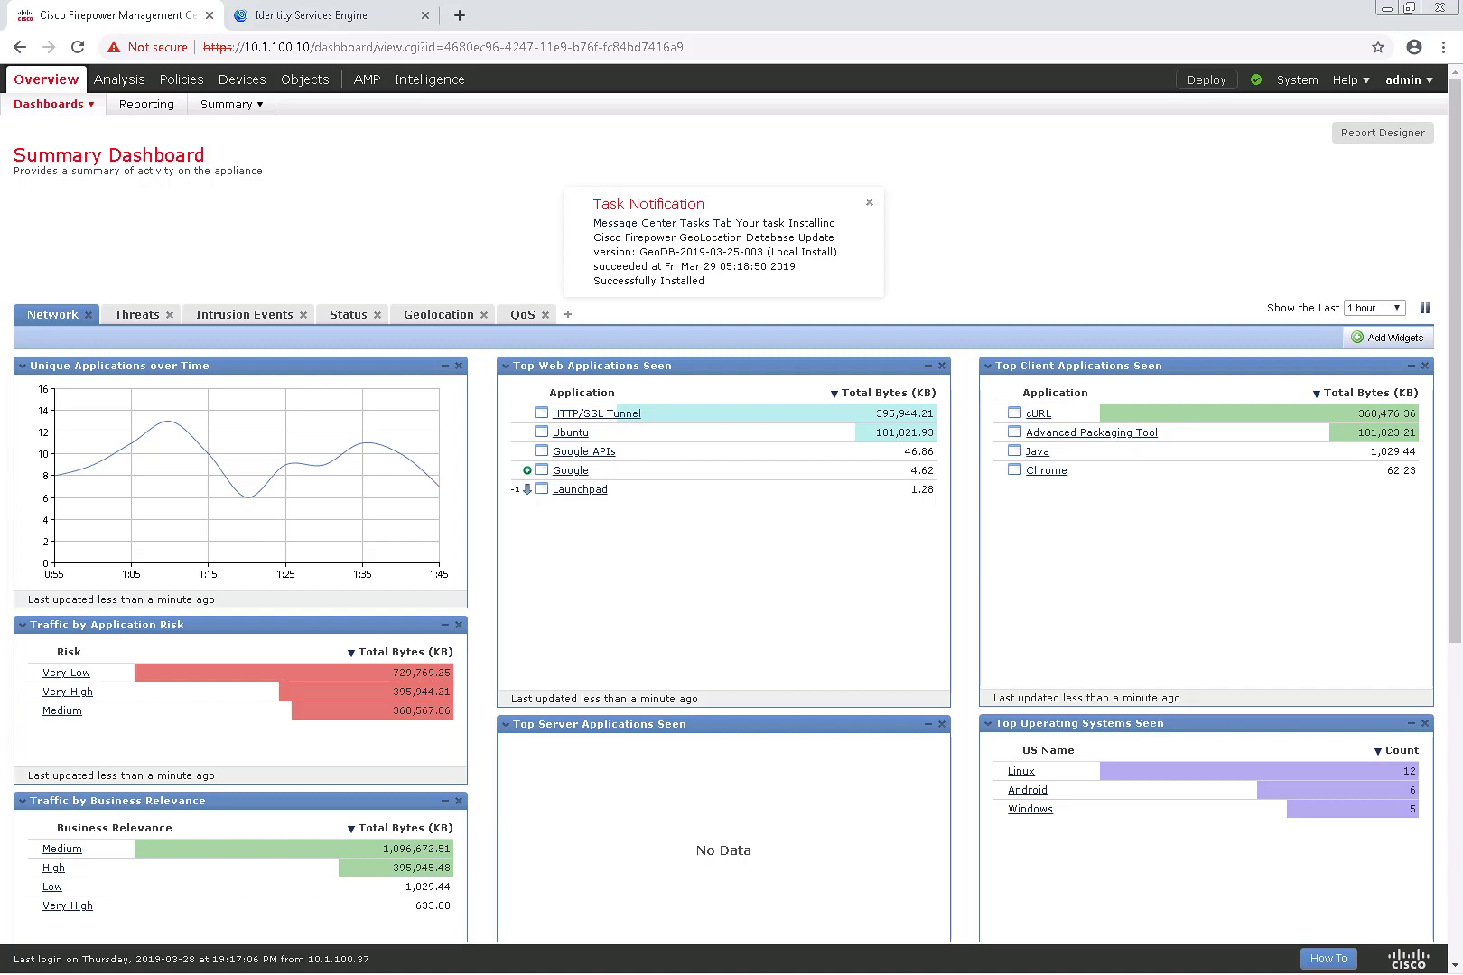
- Dismiss the GeoDB update notification on the dashboard
{"action": "left_click", "coordinate": [867, 204]}
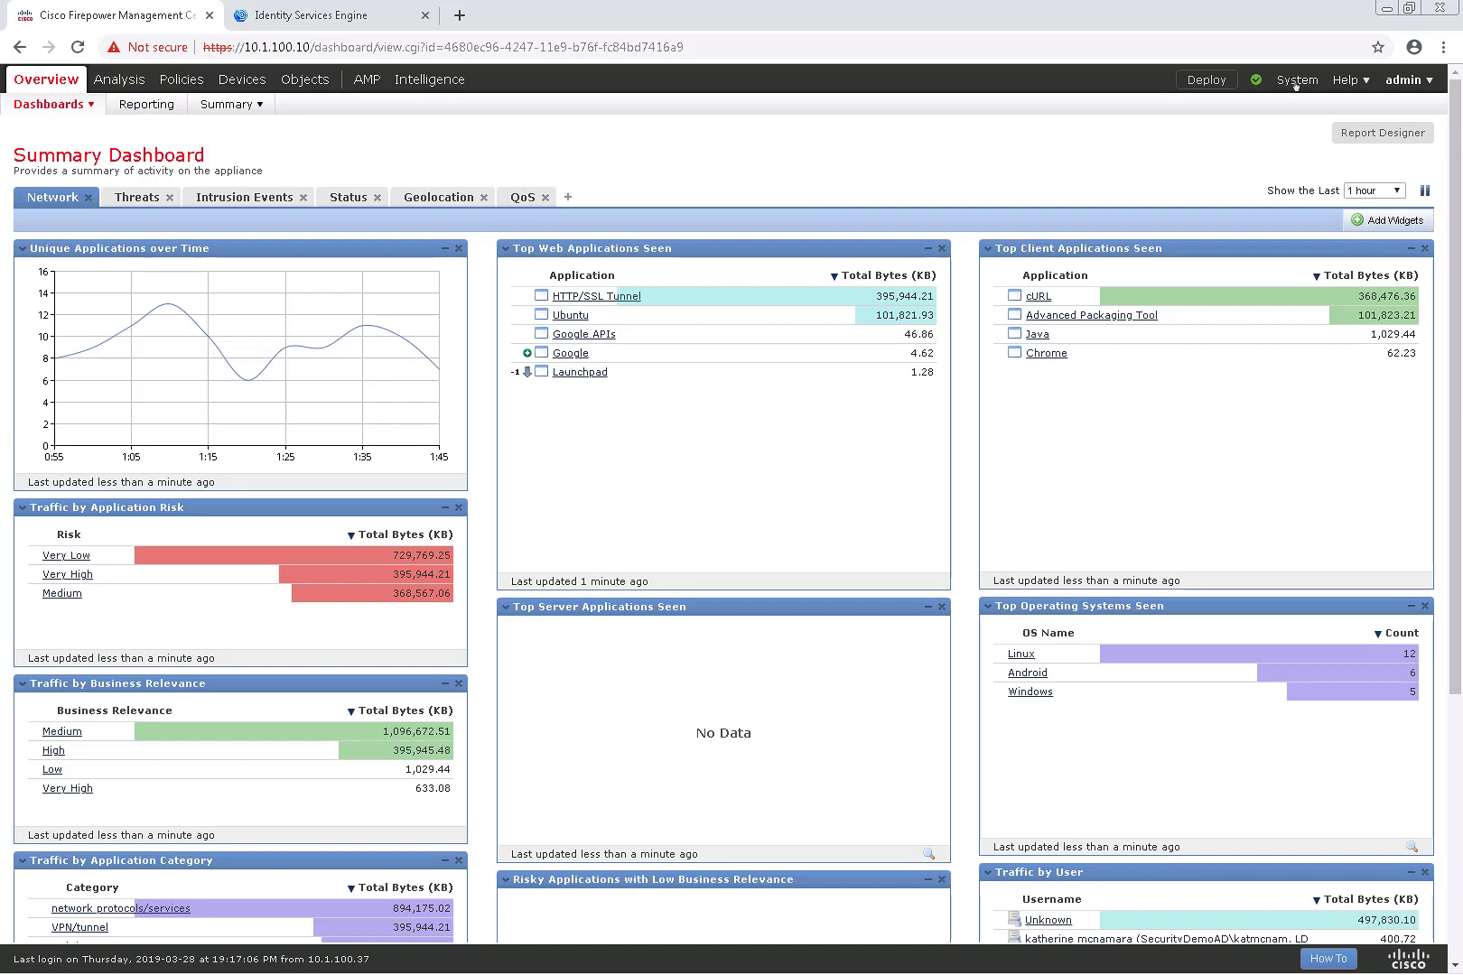
- Open System > Health > Monitor and show FTDv's details from the Normal appliances list
{"action": "mouse_move", "coordinate": [1295, 86]}
{"action": "mouse_move", "coordinate": [1258, 106]}
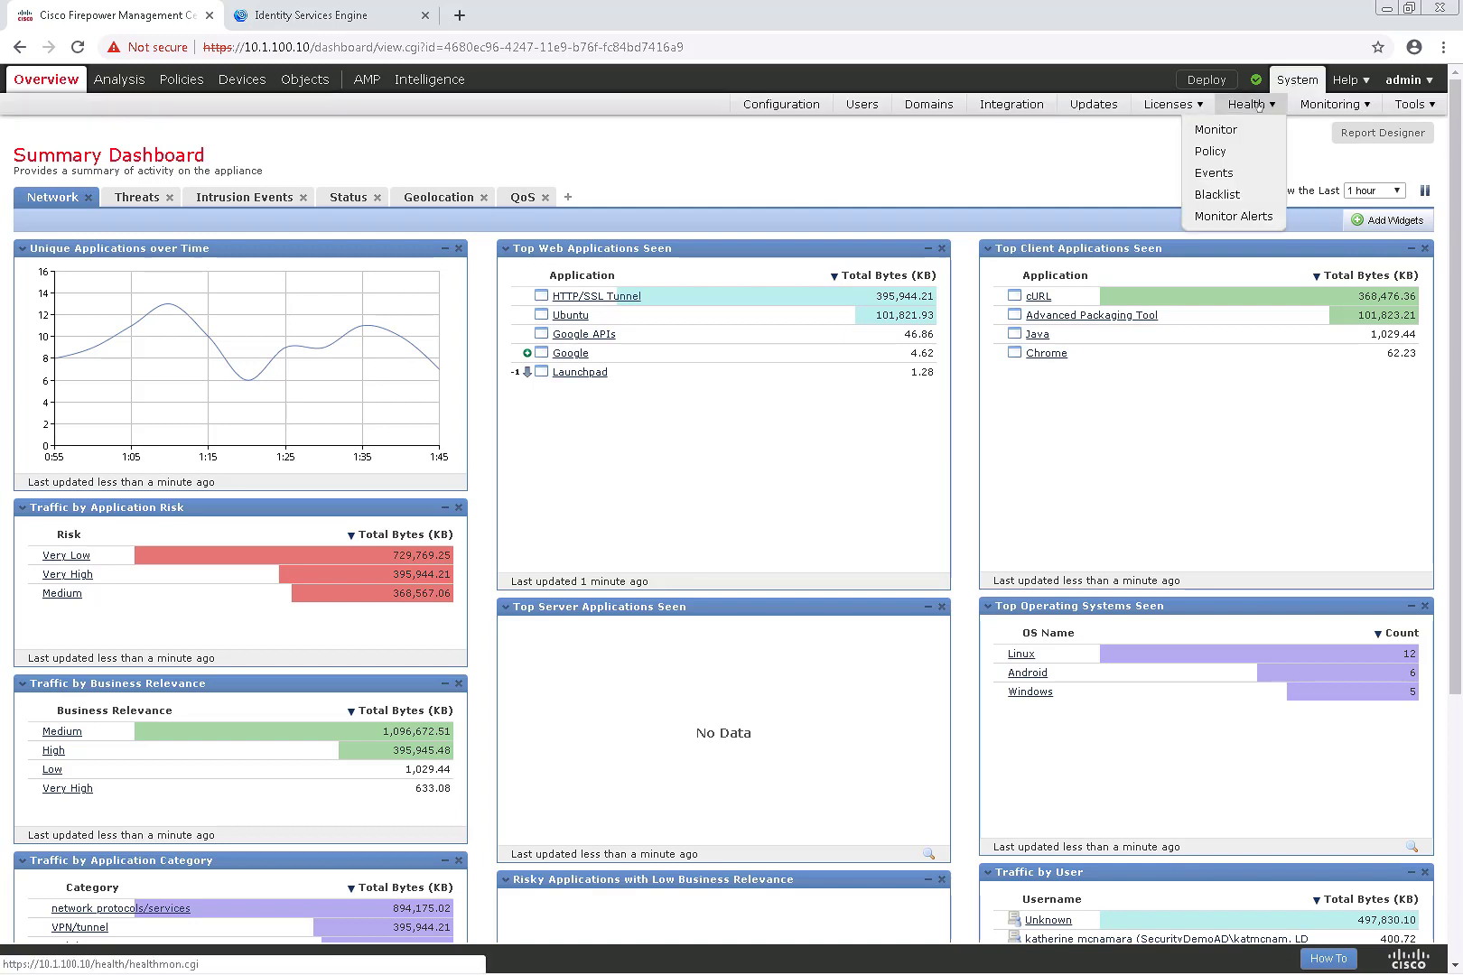
{"action": "left_click", "coordinate": [1211, 136]}
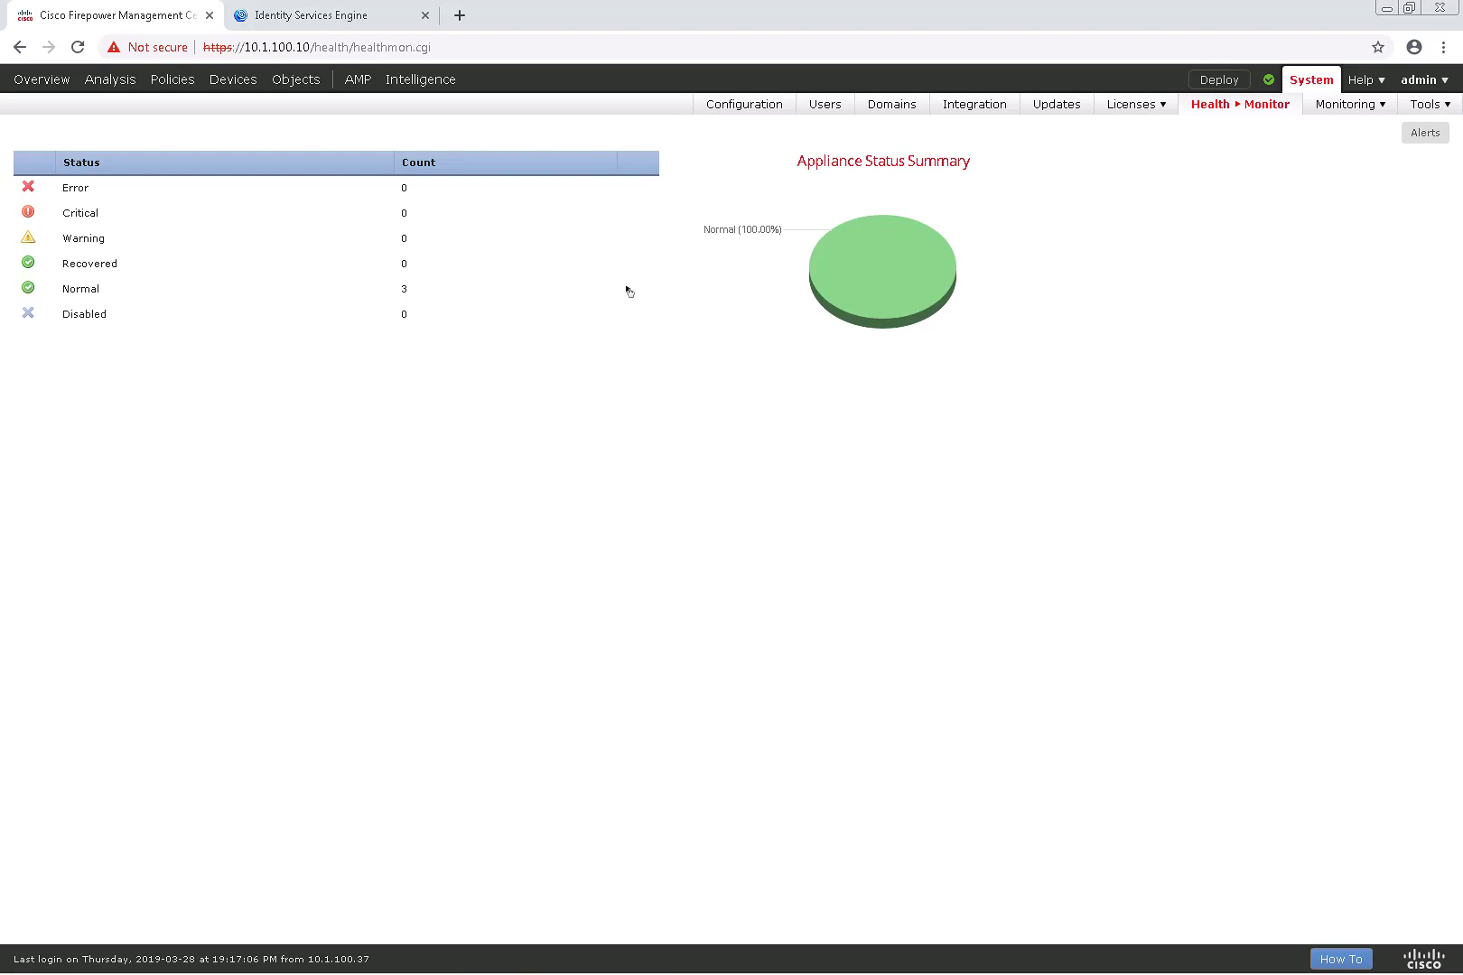
{"action": "left_click", "coordinate": [628, 289]}
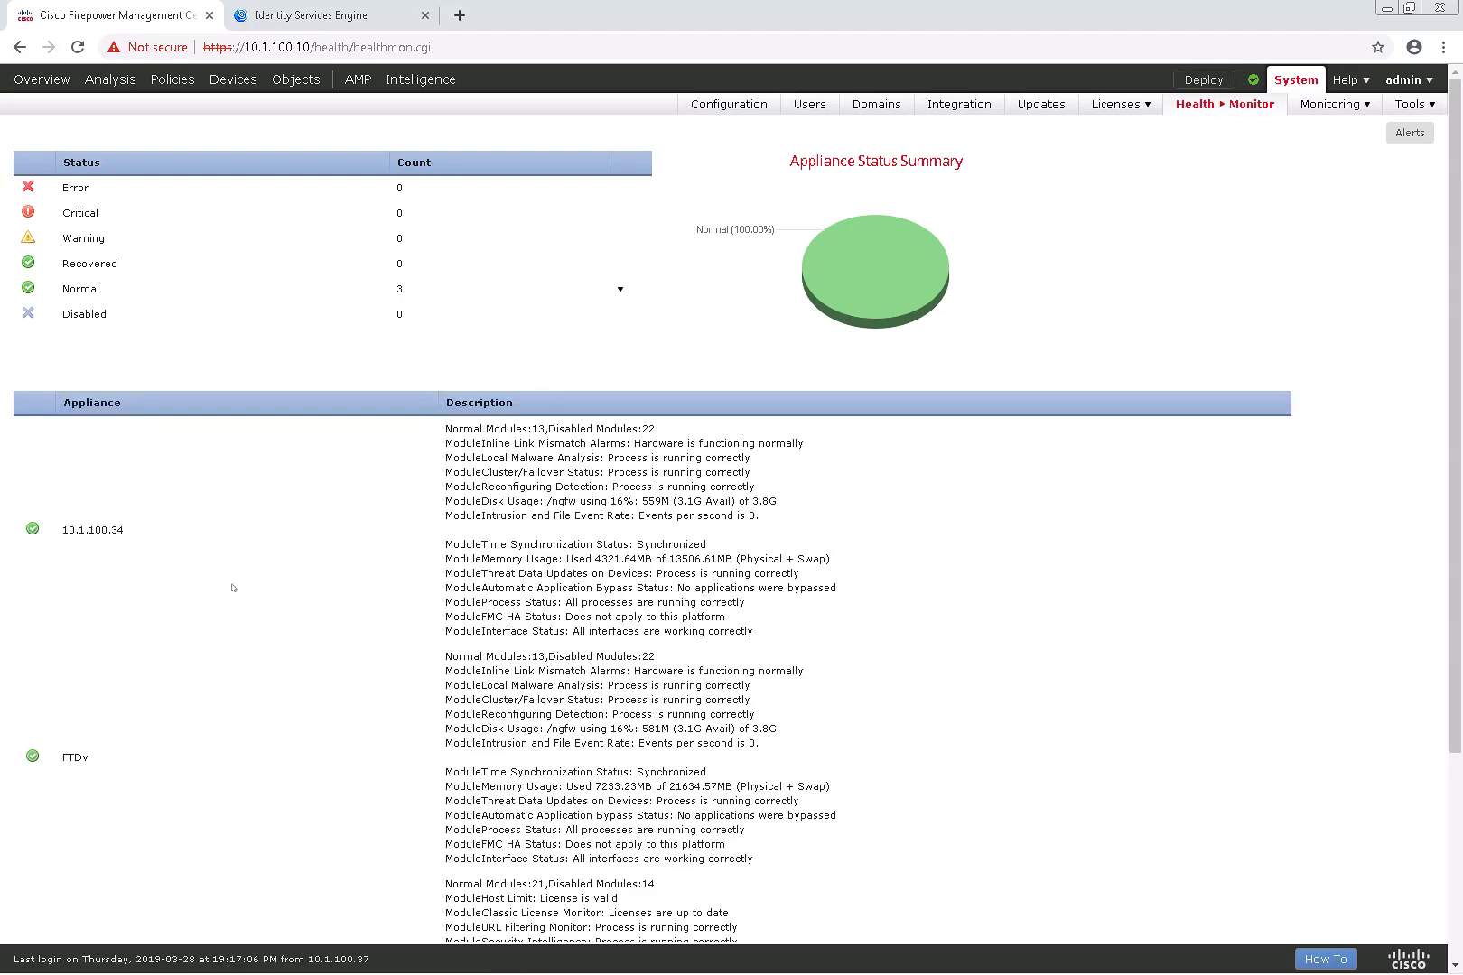
{"action": "left_click", "coordinate": [75, 758]}
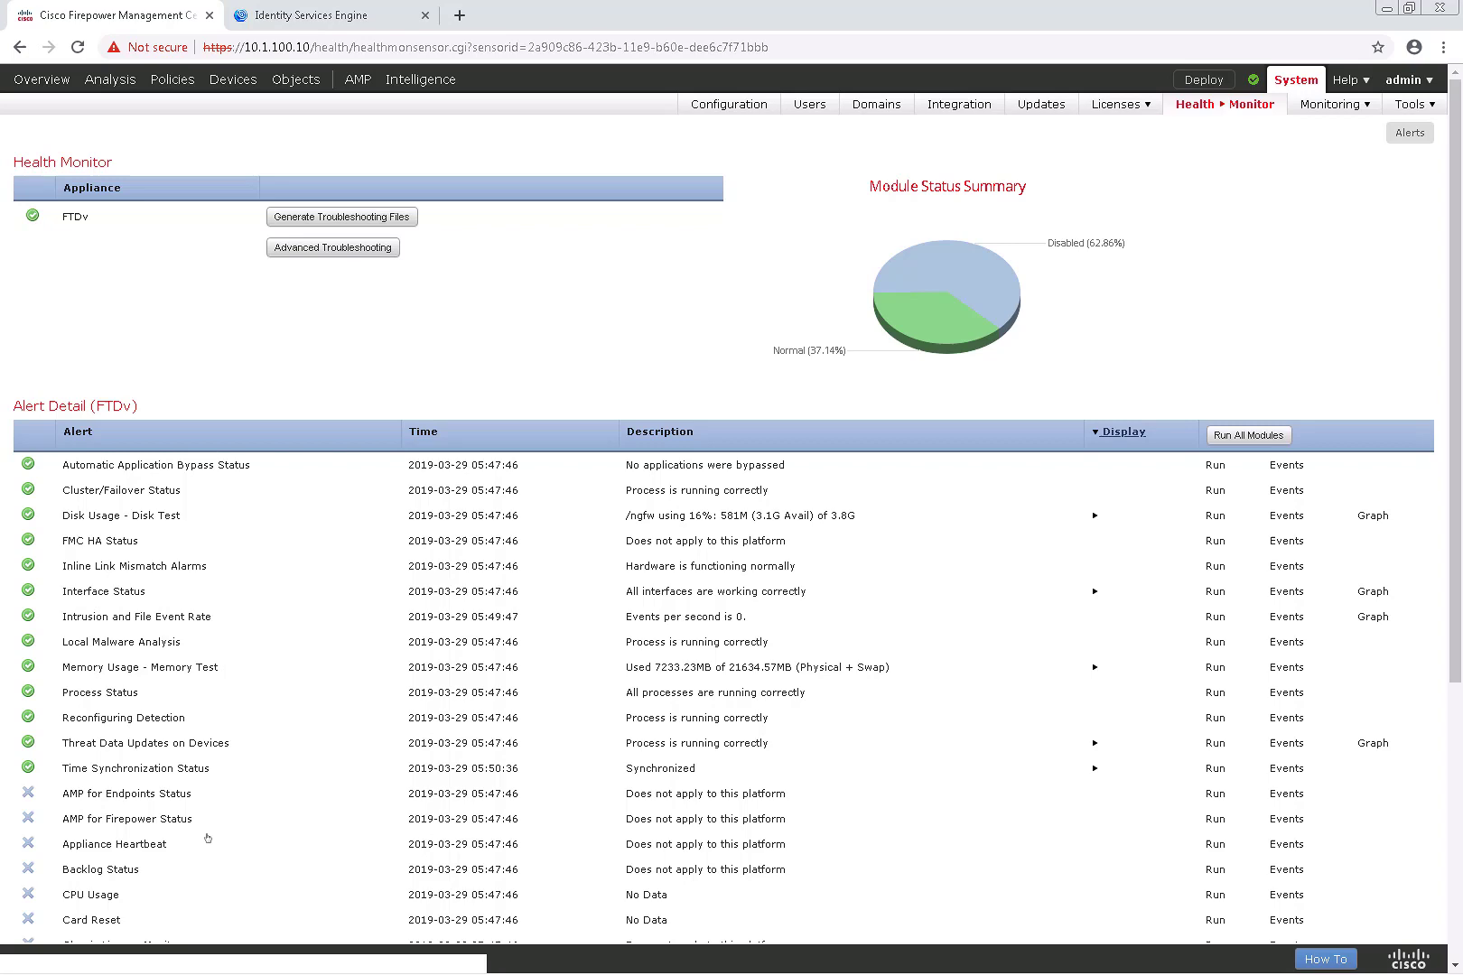
- Review FTDv's module alerts, then cancel out of Generate Troubleshooting Files
{"action": "scroll", "coordinate": [881, 729], "scroll_direction": "down", "scroll_amount": 5}
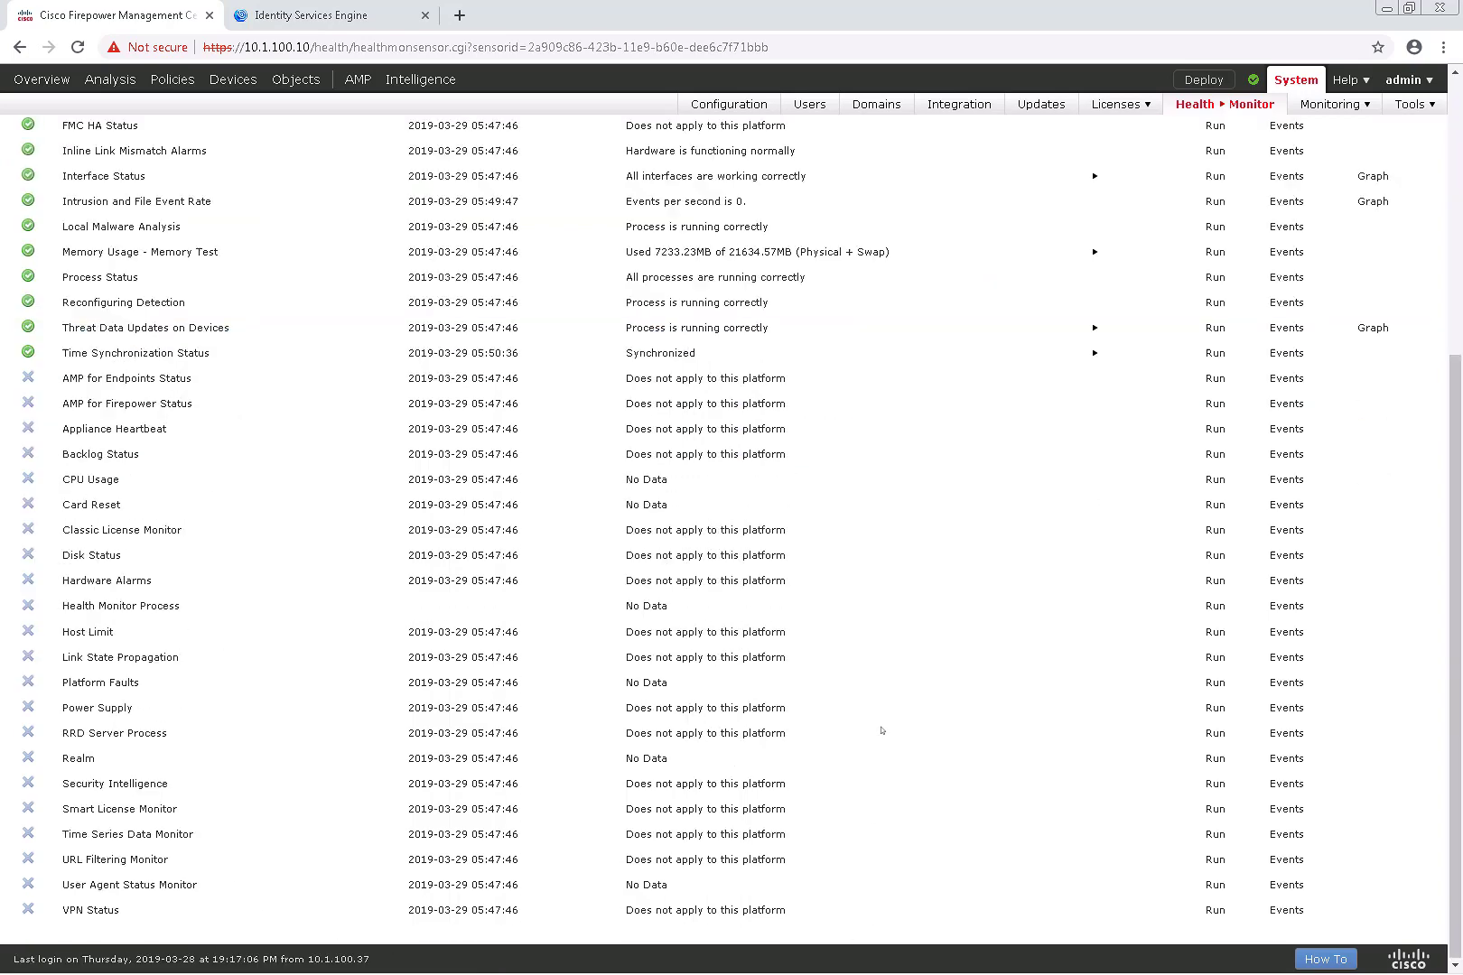
{"action": "scroll", "coordinate": [881, 730], "scroll_direction": "up", "scroll_amount": 5}
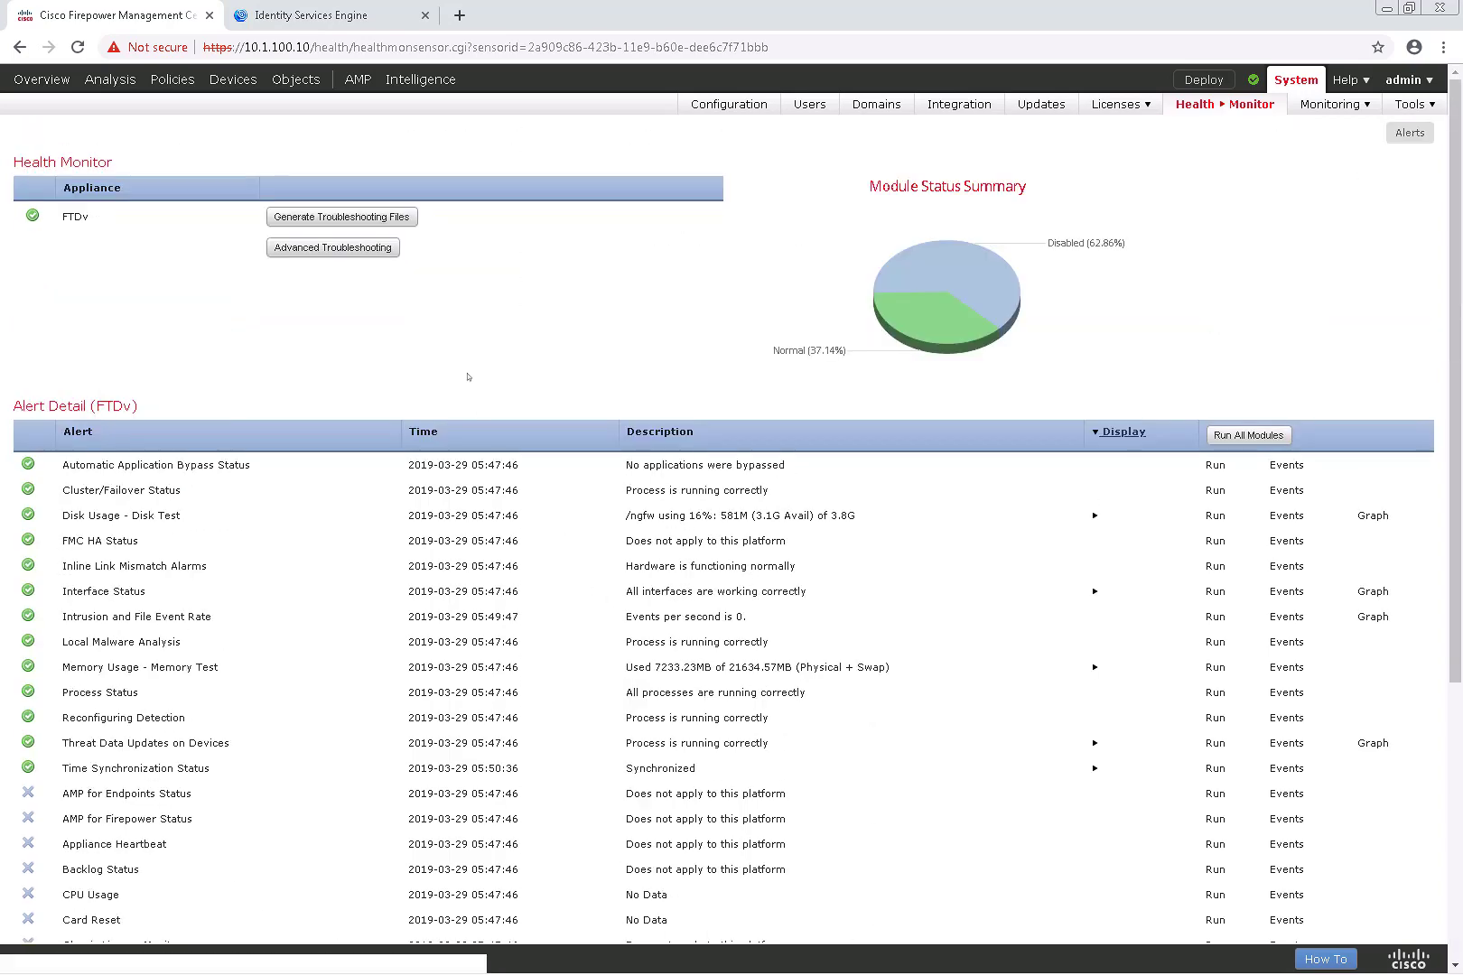
{"action": "left_click", "coordinate": [369, 223]}
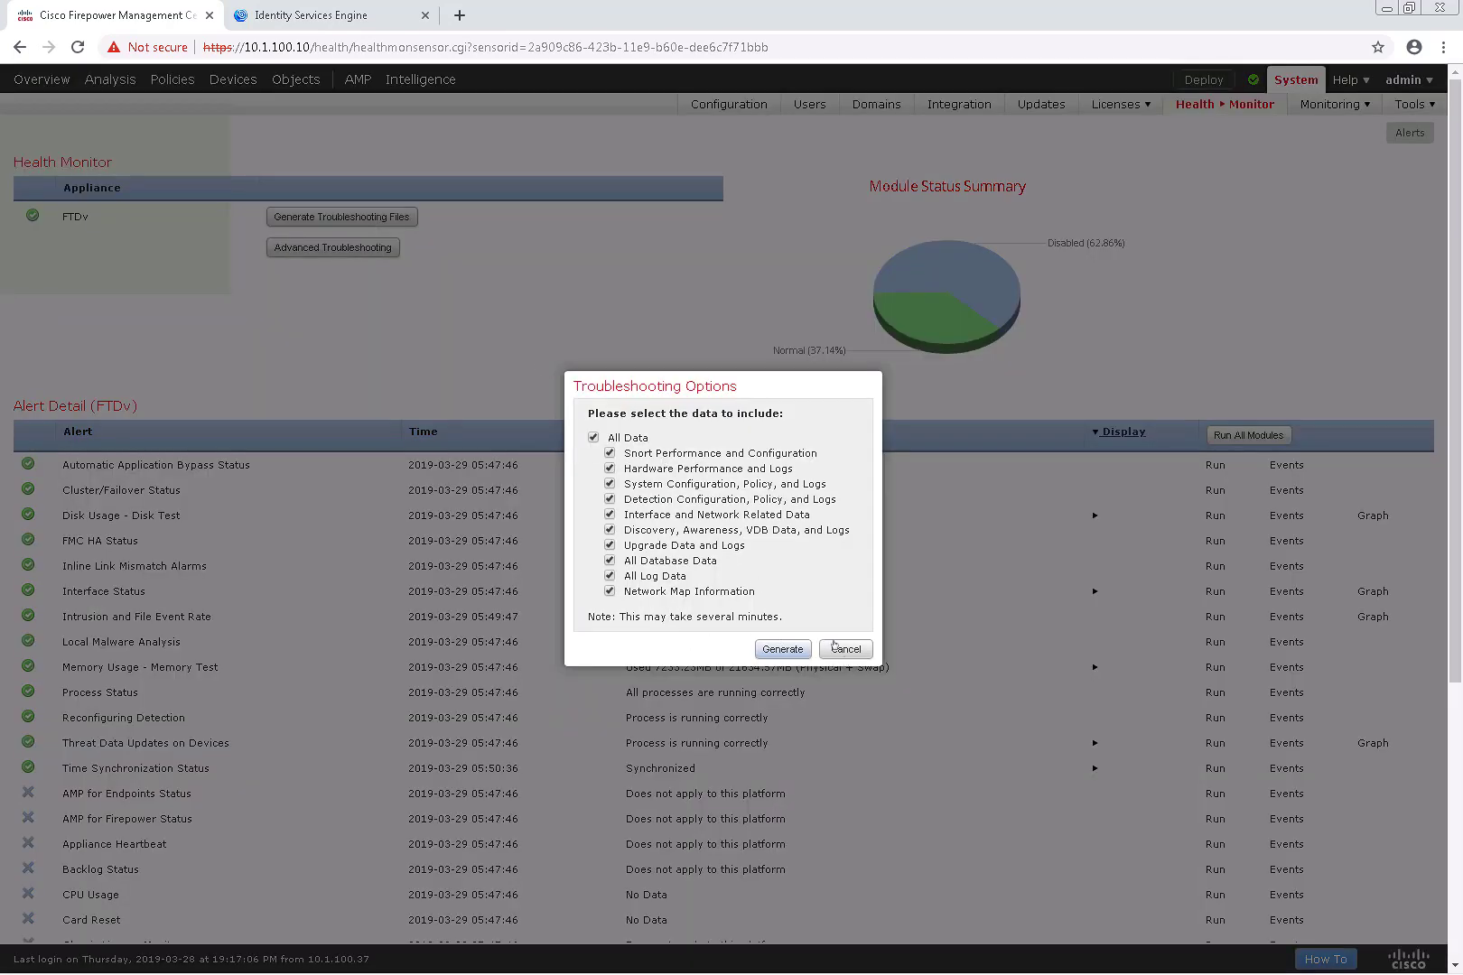
{"action": "left_click", "coordinate": [840, 651]}
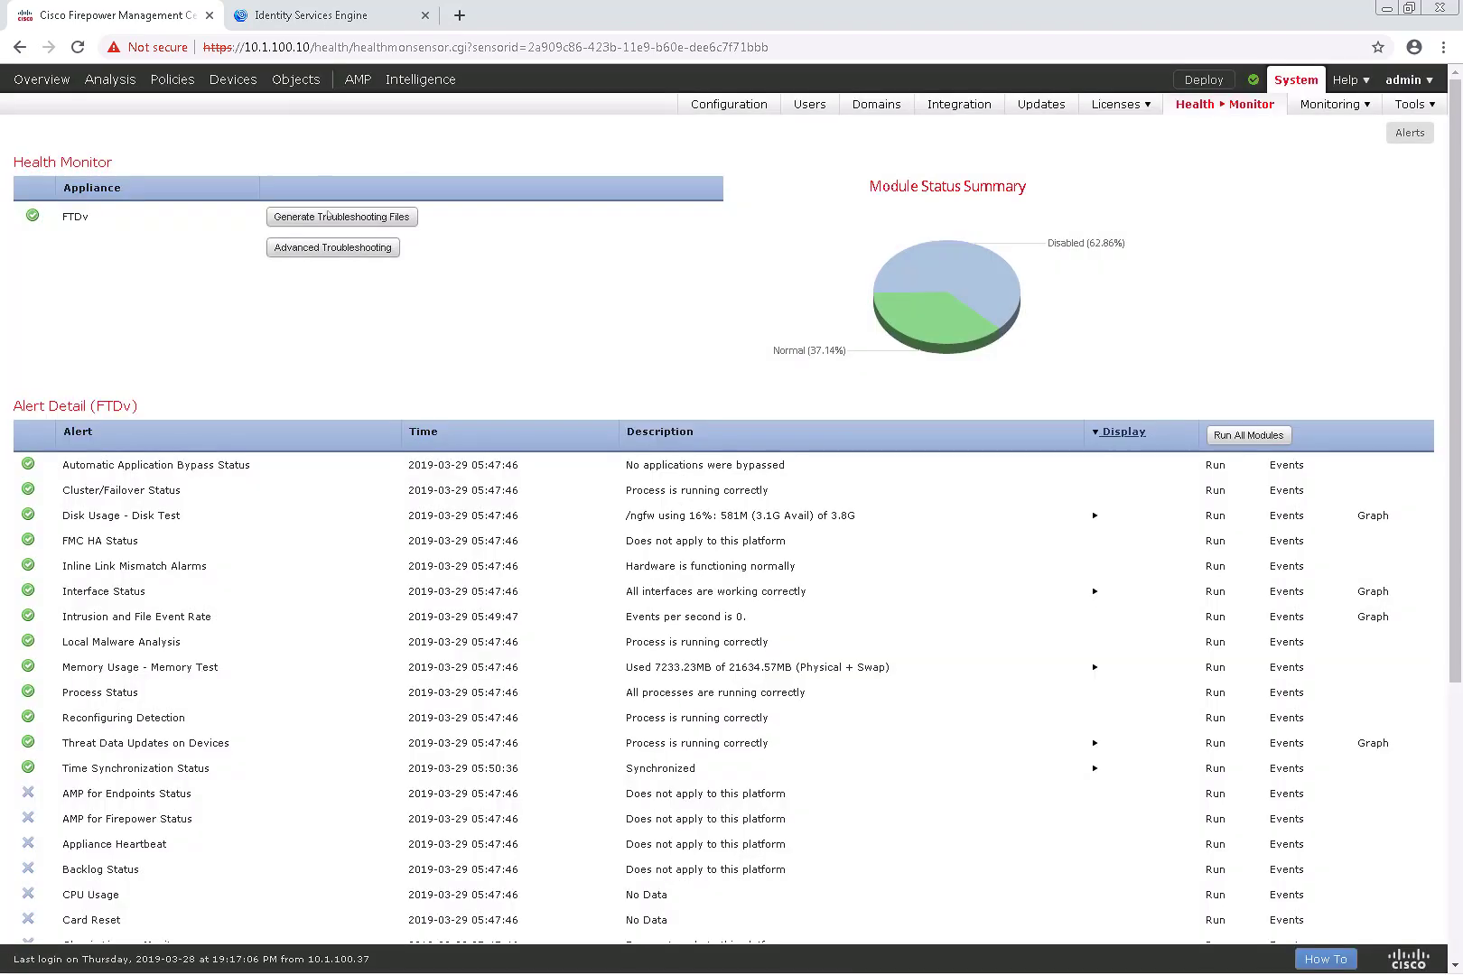
- Open FTDv's Advanced Troubleshooting page and focus the File Download file field
{"action": "left_click", "coordinate": [324, 250]}
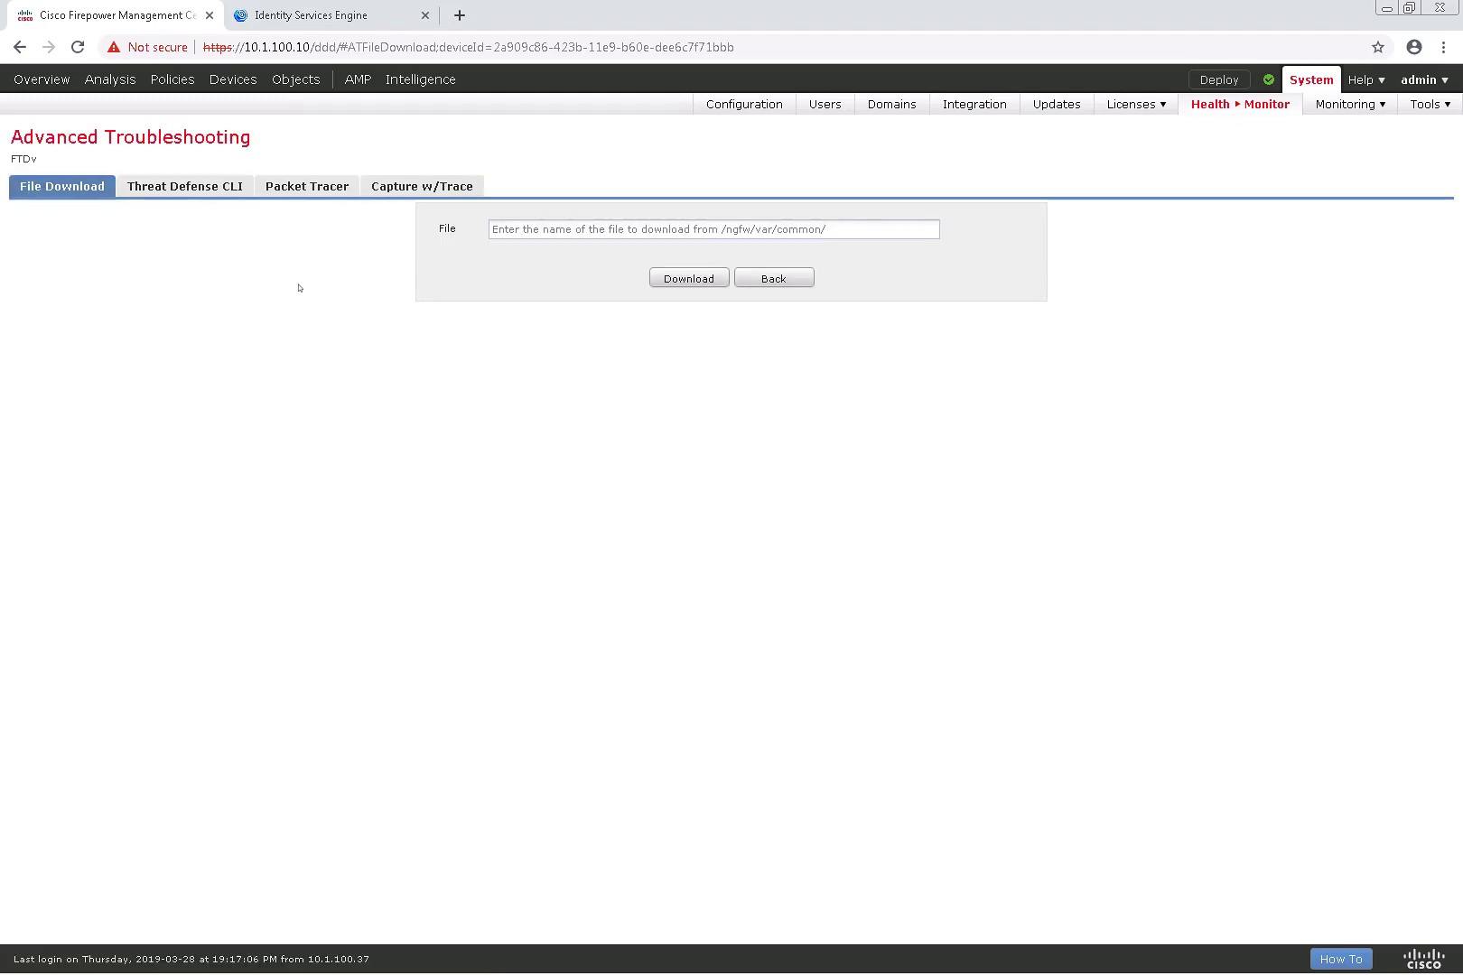
{"action": "left_click", "coordinate": [496, 227]}
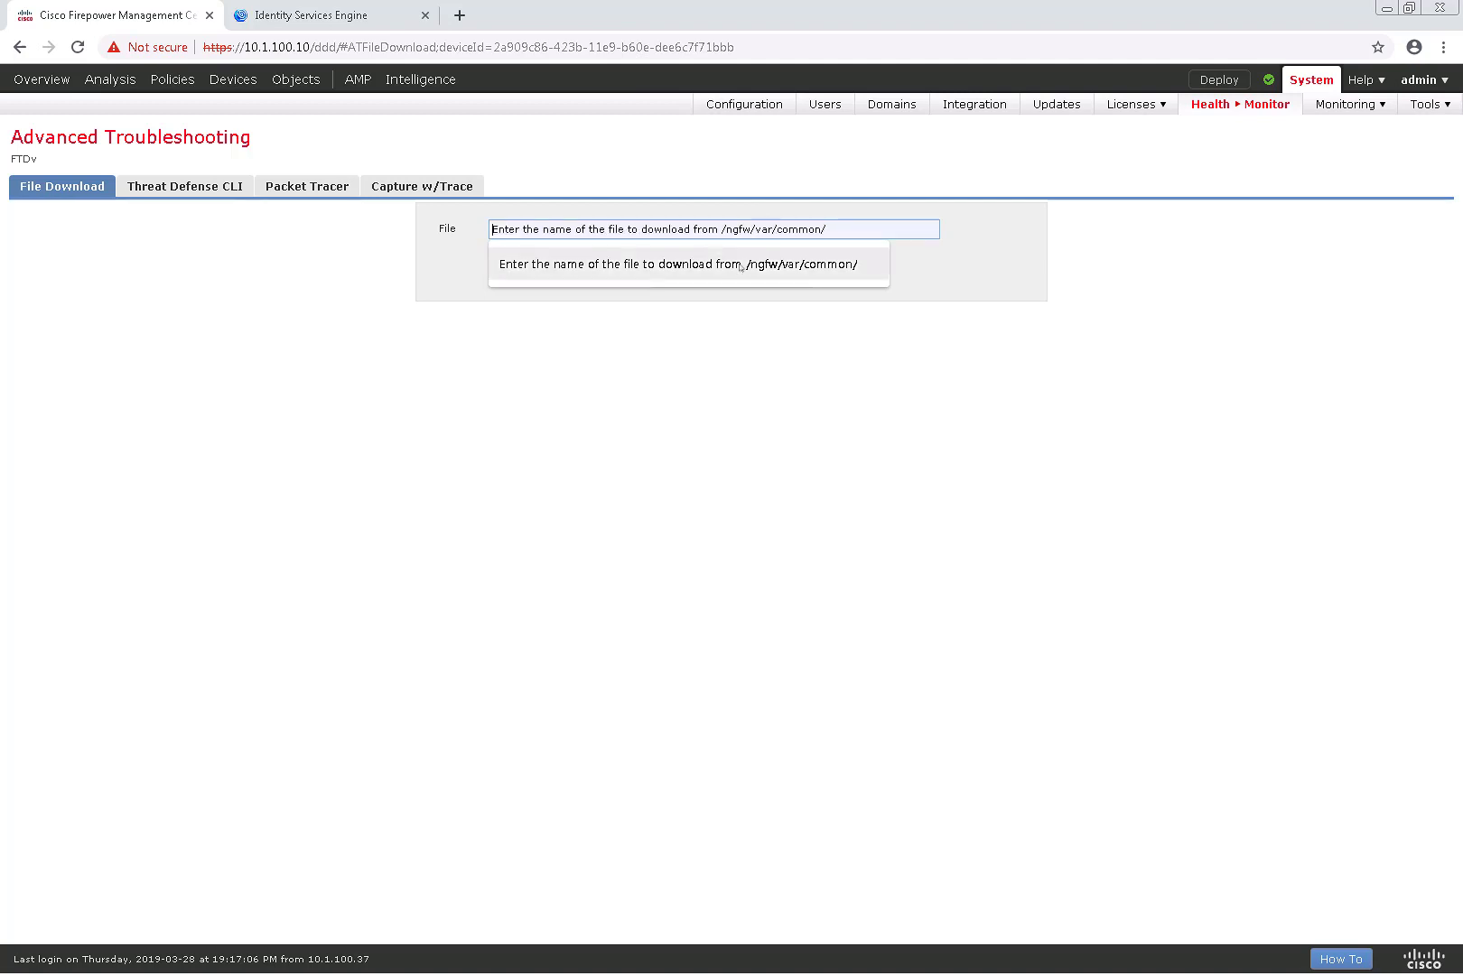
- Run ping 10.1.100.21 from the Threat Defense CLI, getting 5/5 success
{"action": "left_click", "coordinate": [185, 186]}
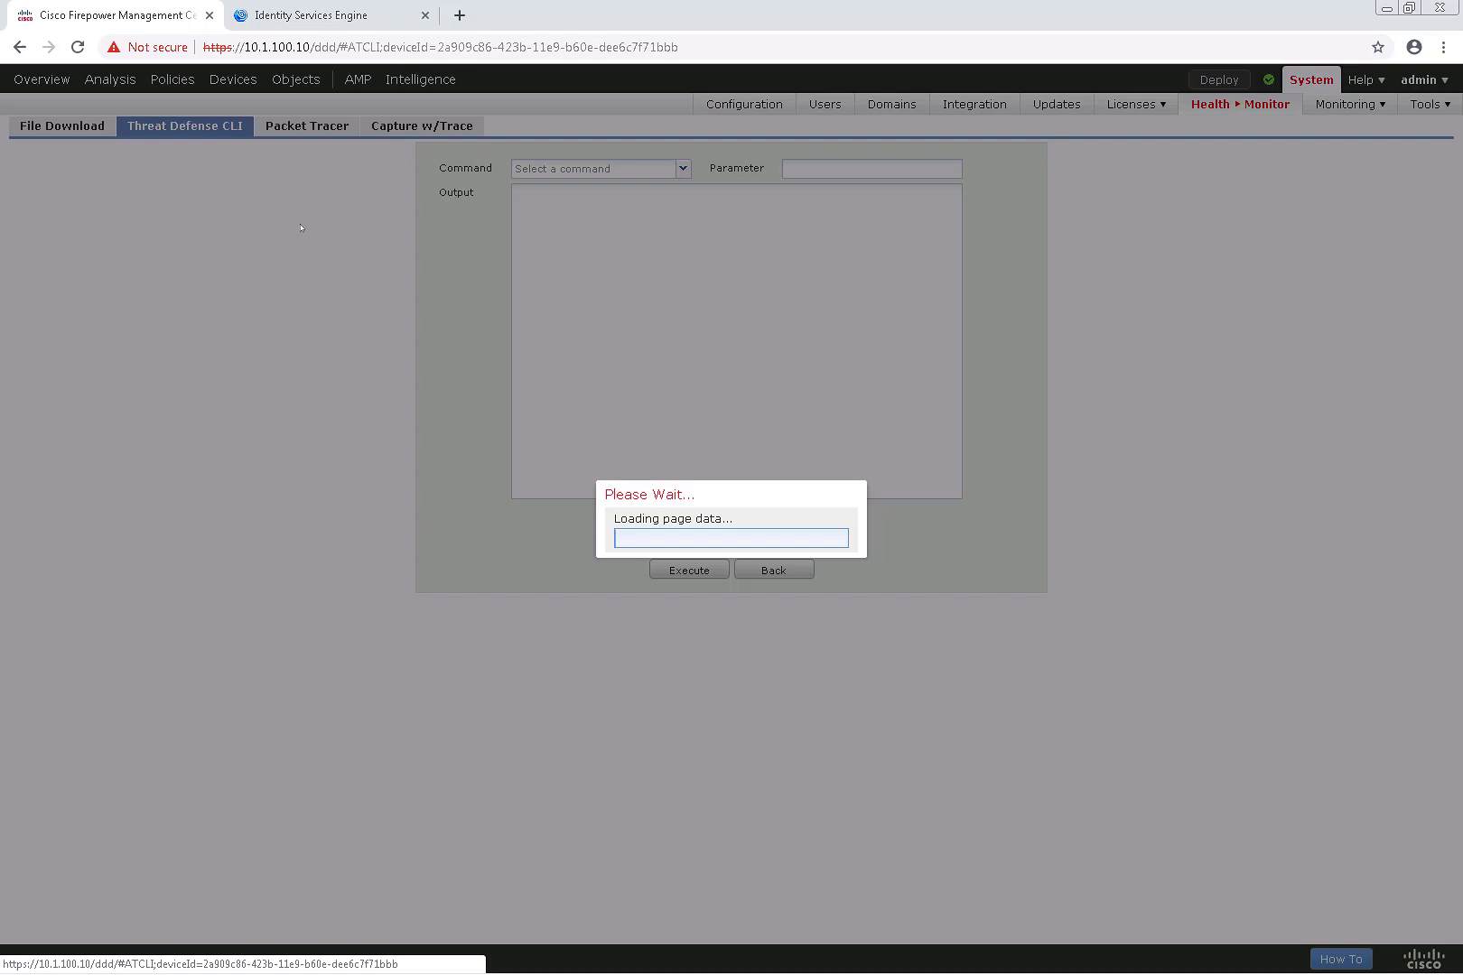
{"action": "left_click", "coordinate": [636, 229]}
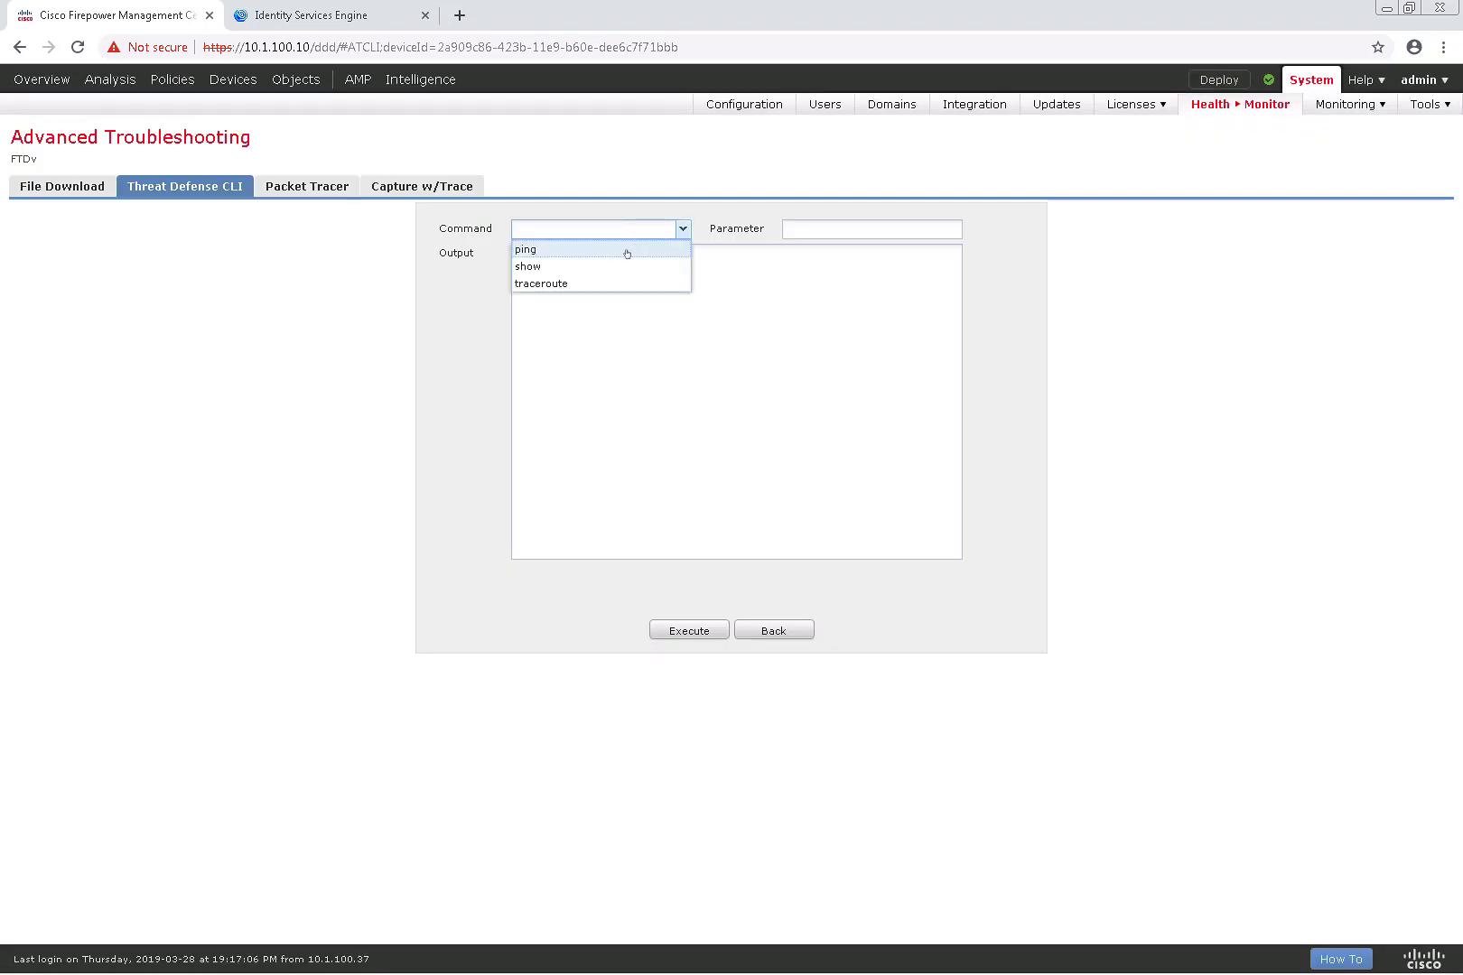
{"action": "left_click", "coordinate": [626, 250]}
{"action": "left_click", "coordinate": [821, 230]}
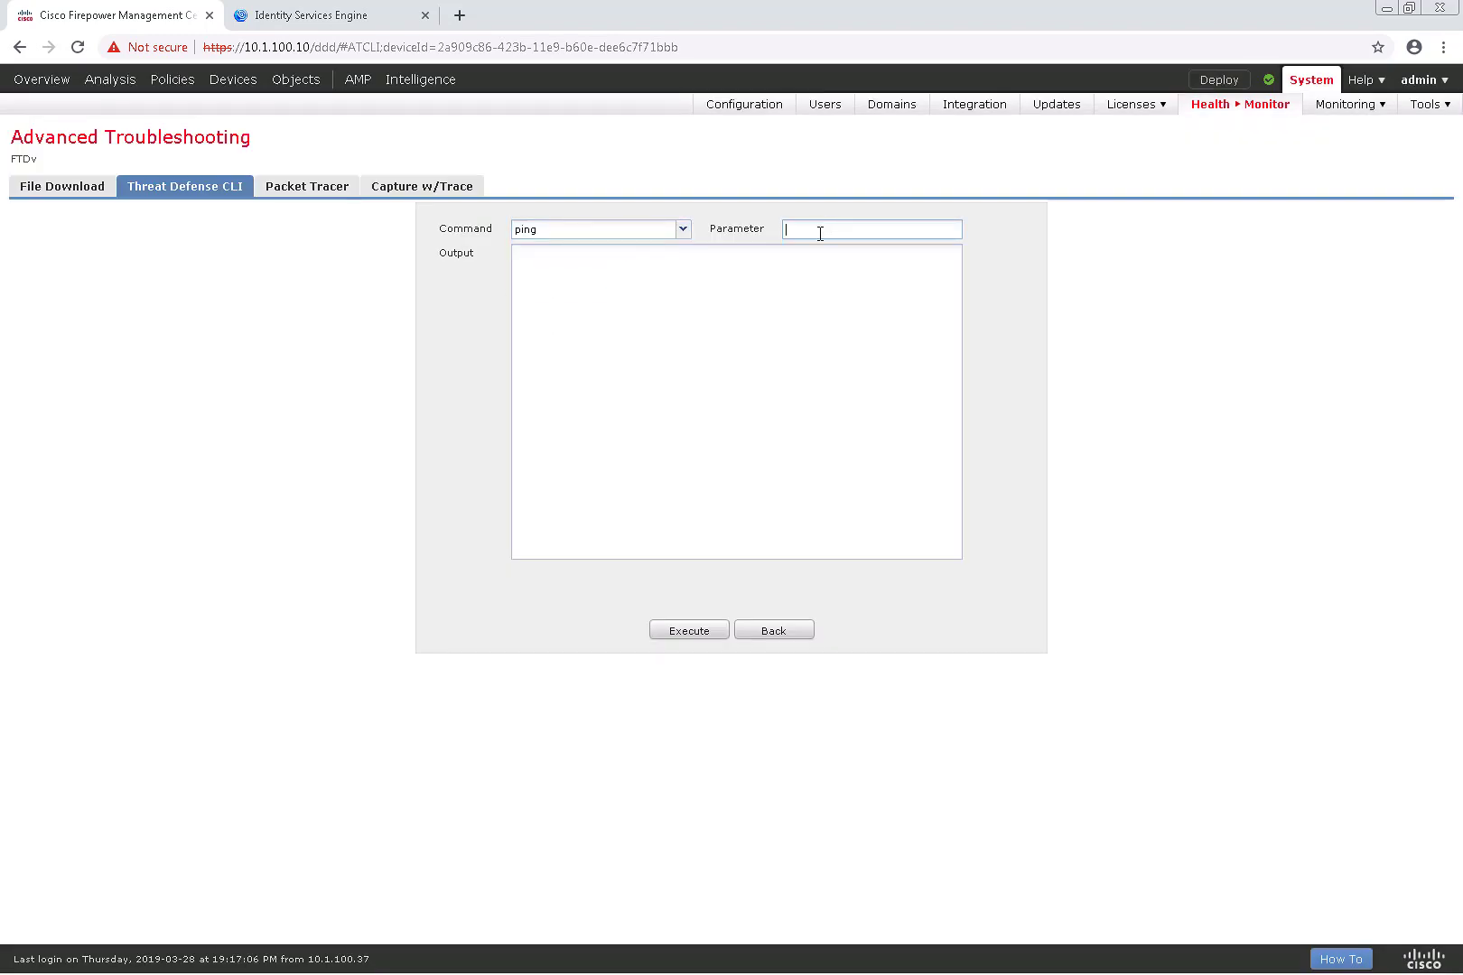
{"action": "type", "text": "10.1.100.21"}
{"action": "left_click", "coordinate": [694, 638]}
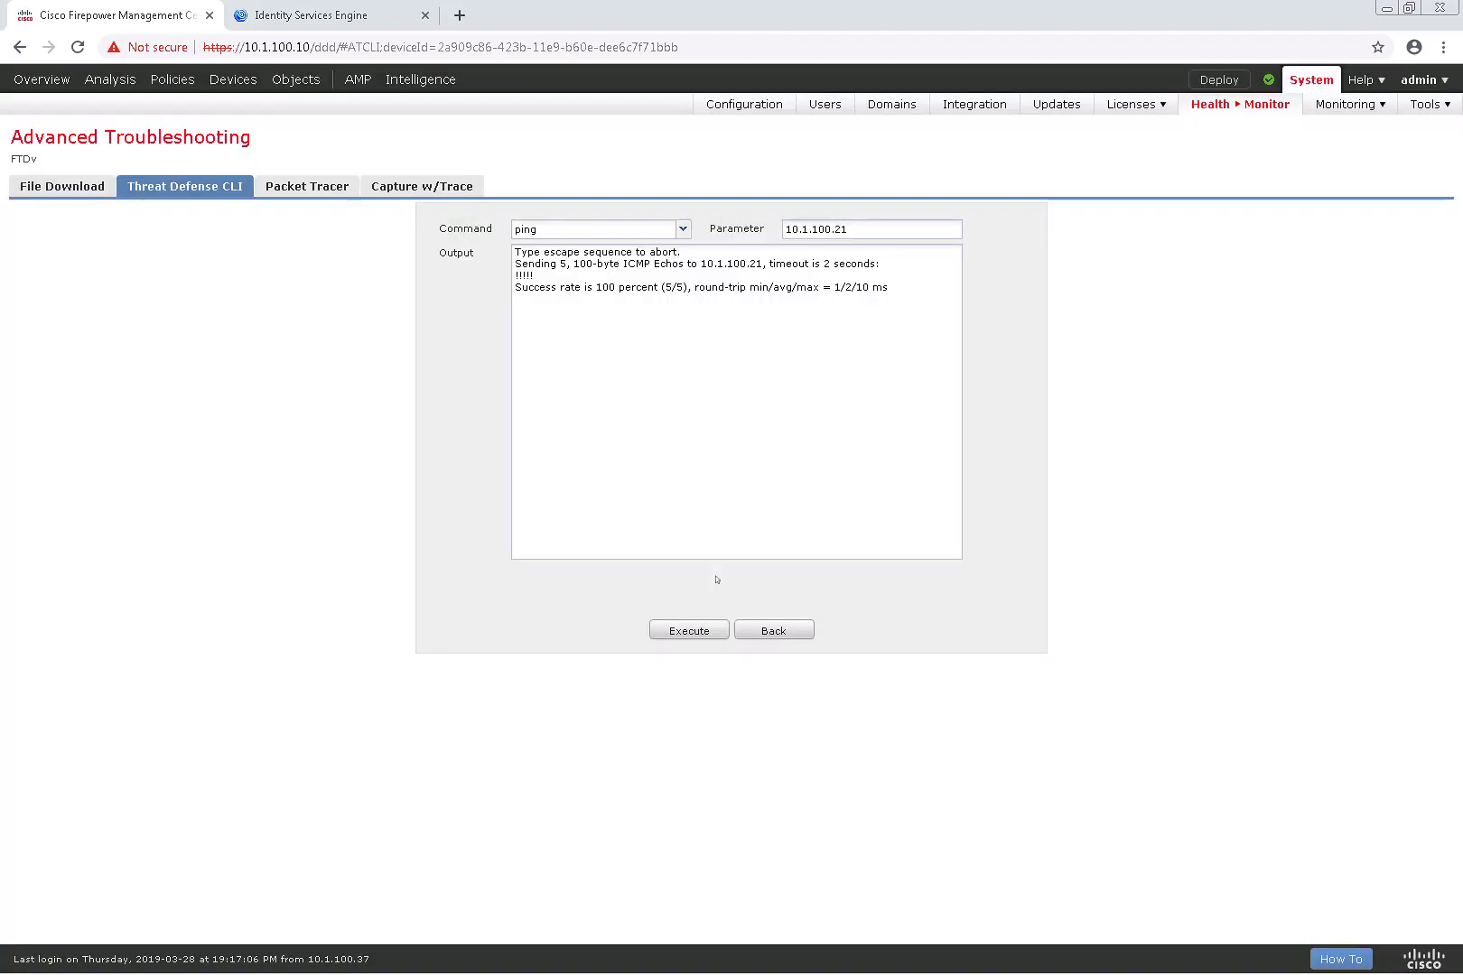
- Run show access-list from the Threat Defense CLI
{"action": "left_click", "coordinate": [588, 228]}
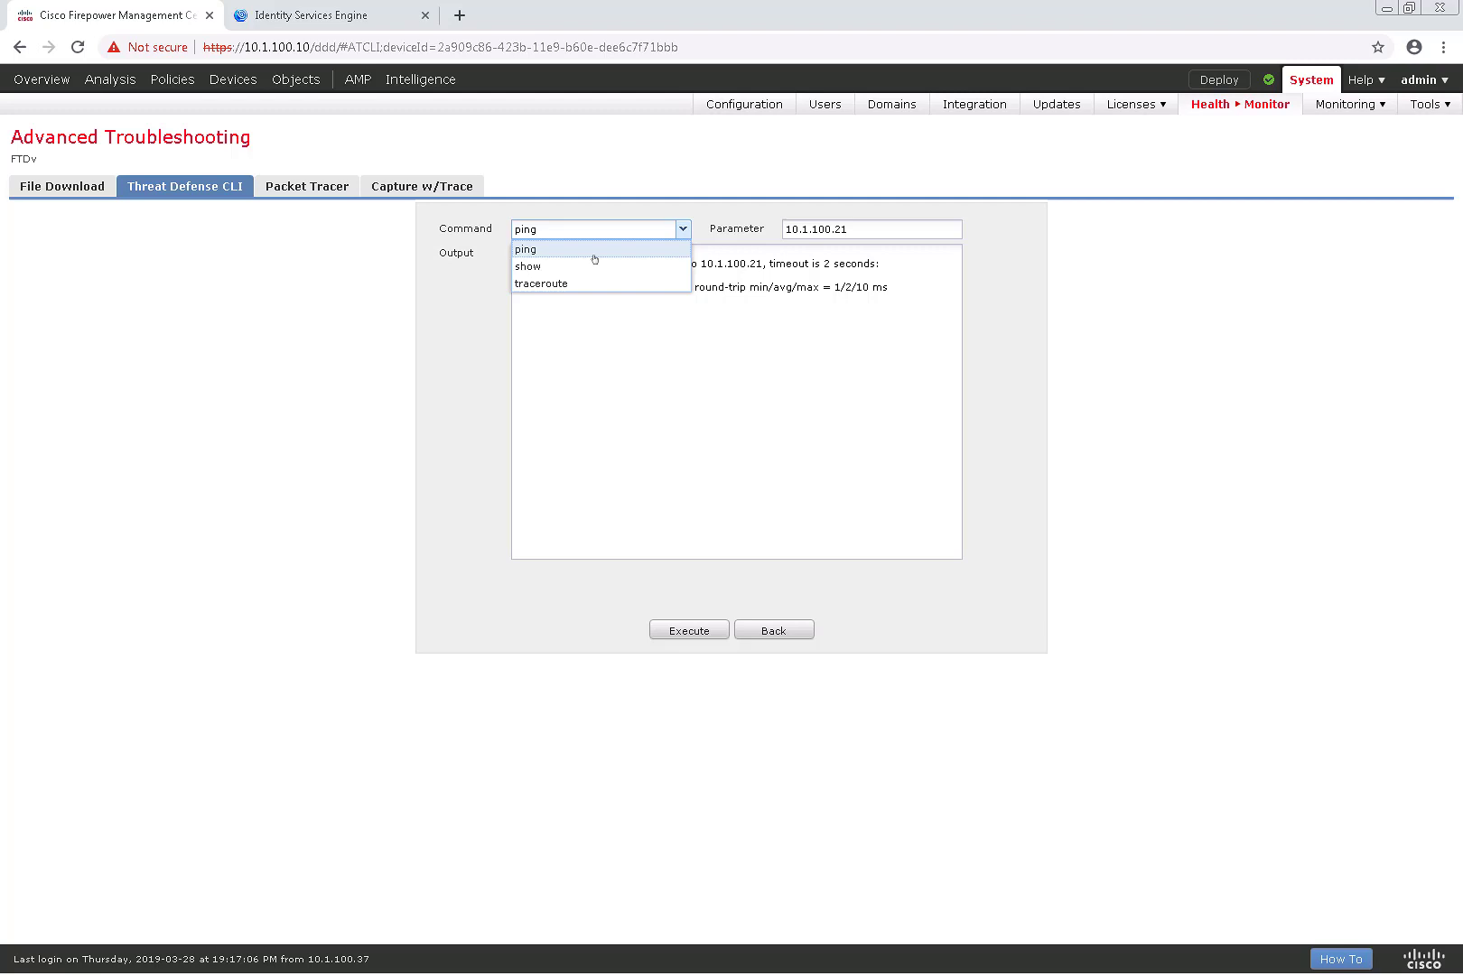
{"action": "left_click", "coordinate": [595, 266]}
{"action": "double_click", "coordinate": [860, 231]}
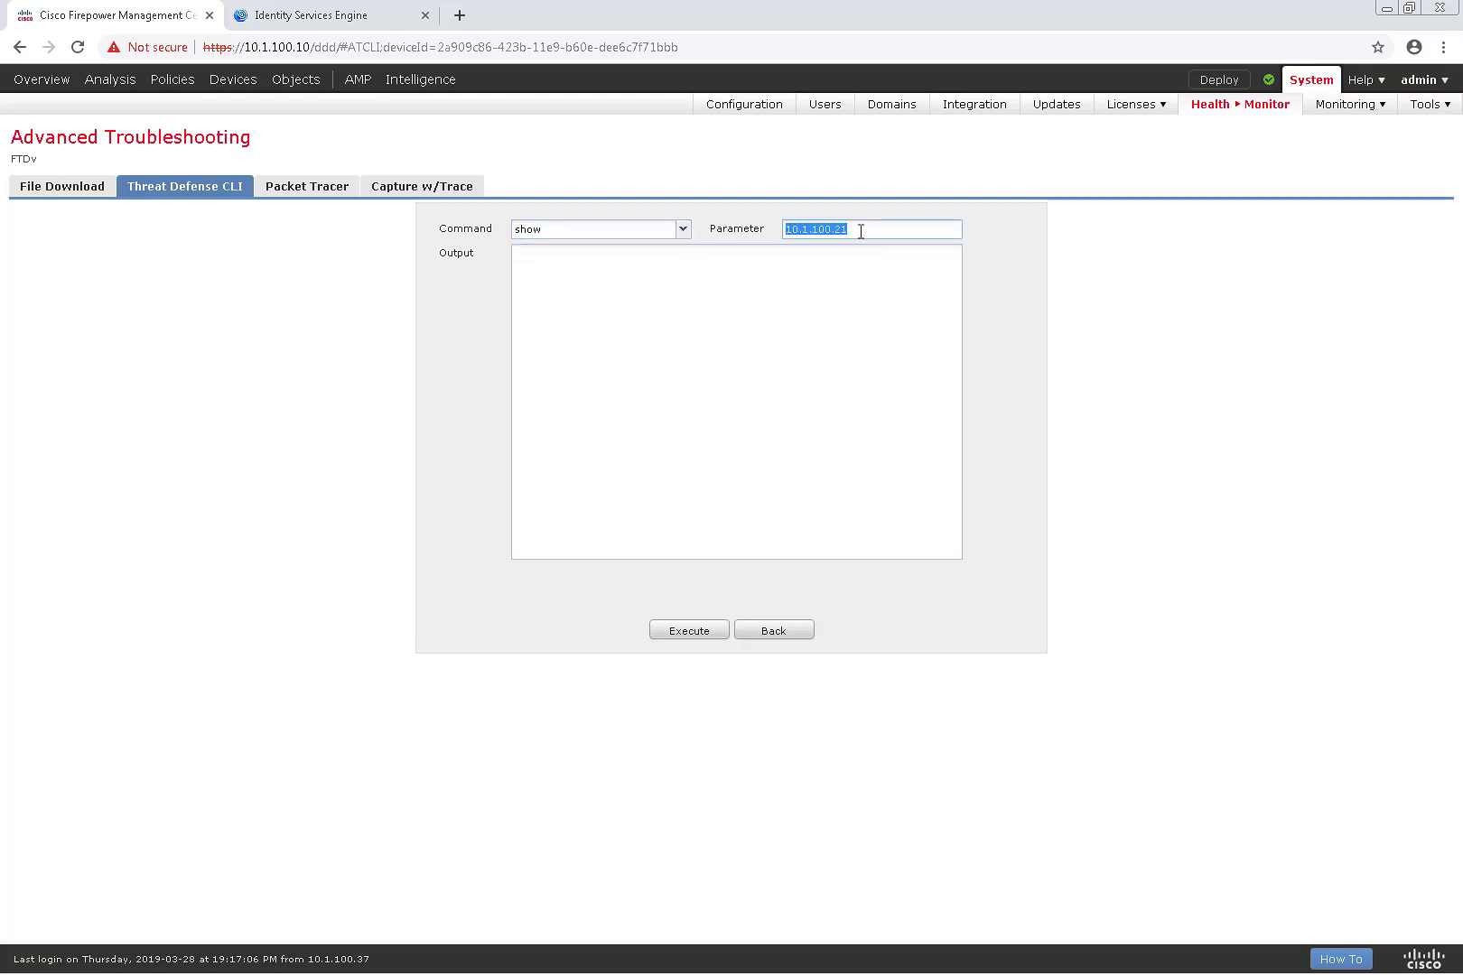
{"action": "type", "text": "access-list"}
{"action": "left_click", "coordinate": [693, 638]}
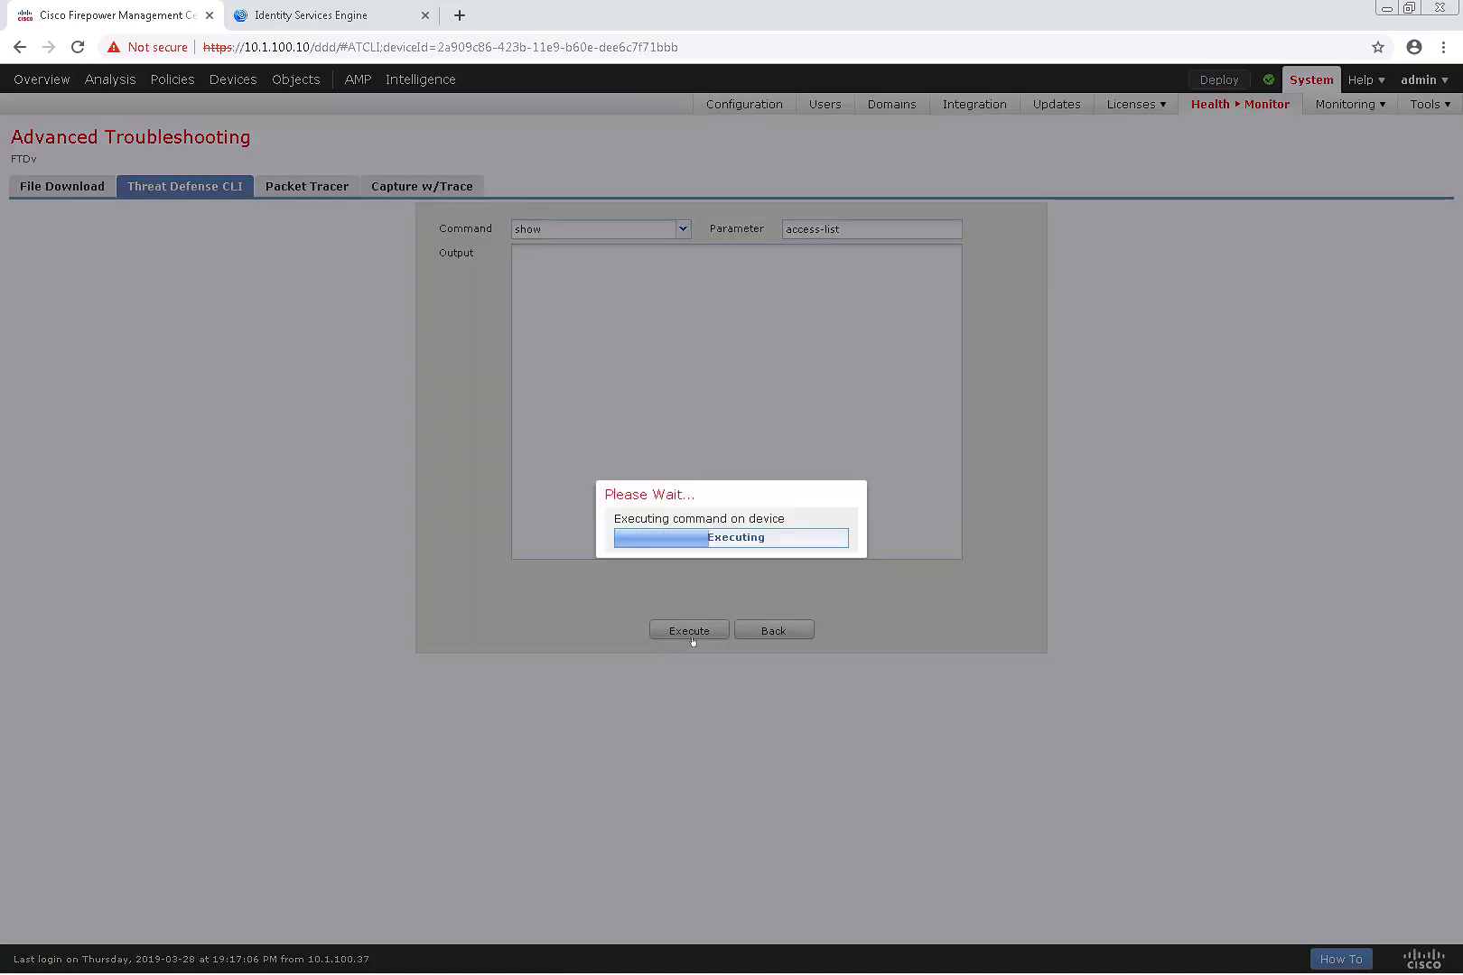
- Review the access-list rules and start replacing the parameter with fqdn
{"action": "scroll", "coordinate": [694, 487], "scroll_direction": "down", "scroll_amount": 1}
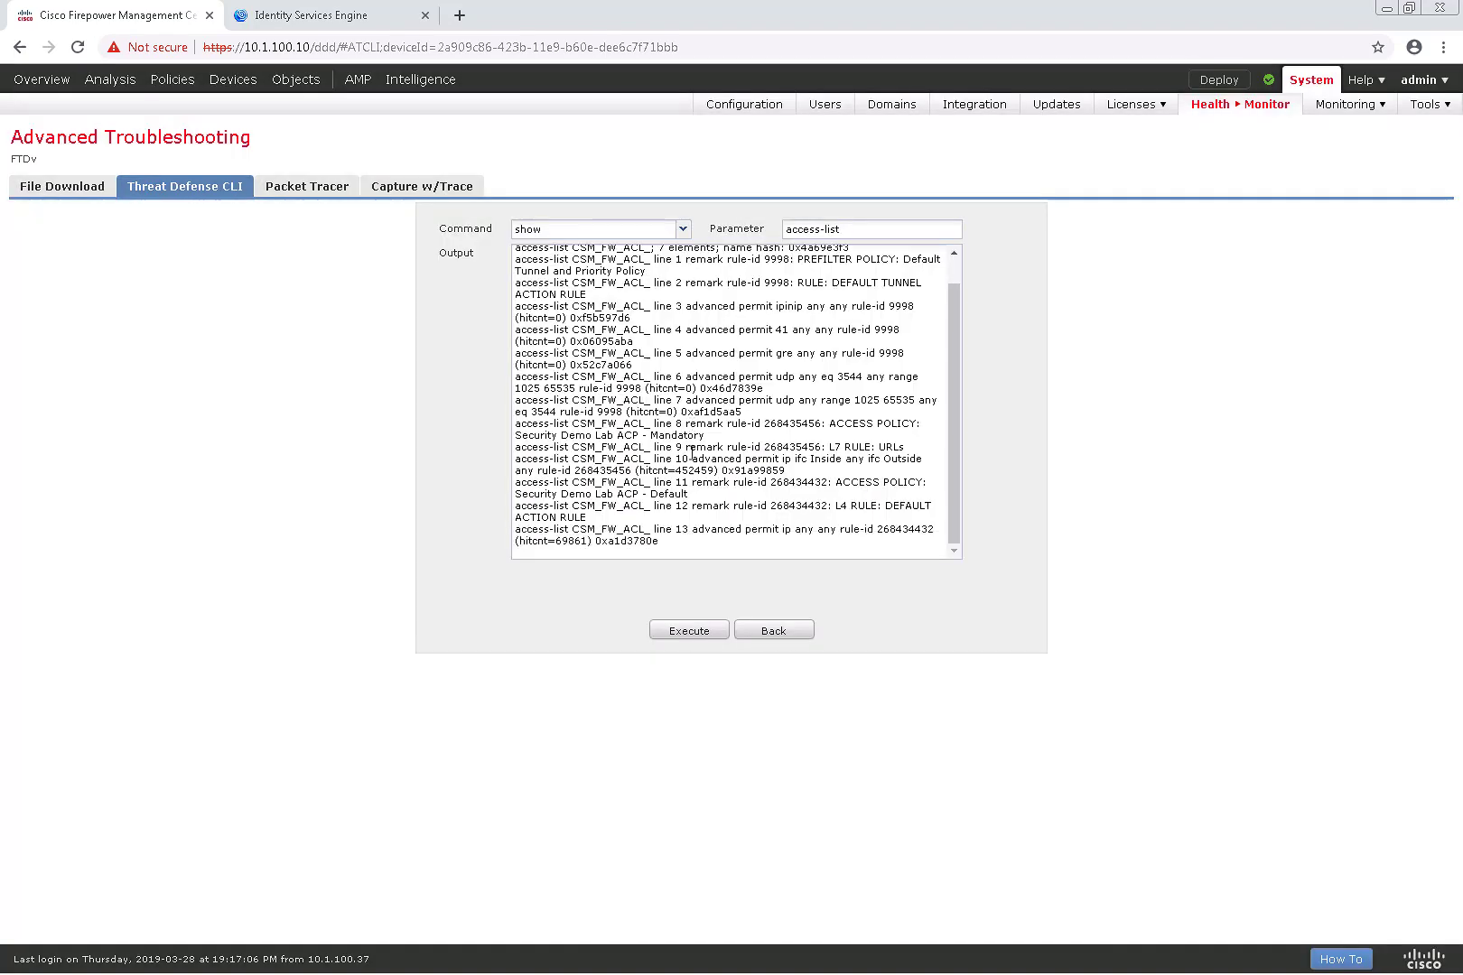
{"action": "scroll", "coordinate": [695, 487], "scroll_direction": "up", "scroll_amount": 1}
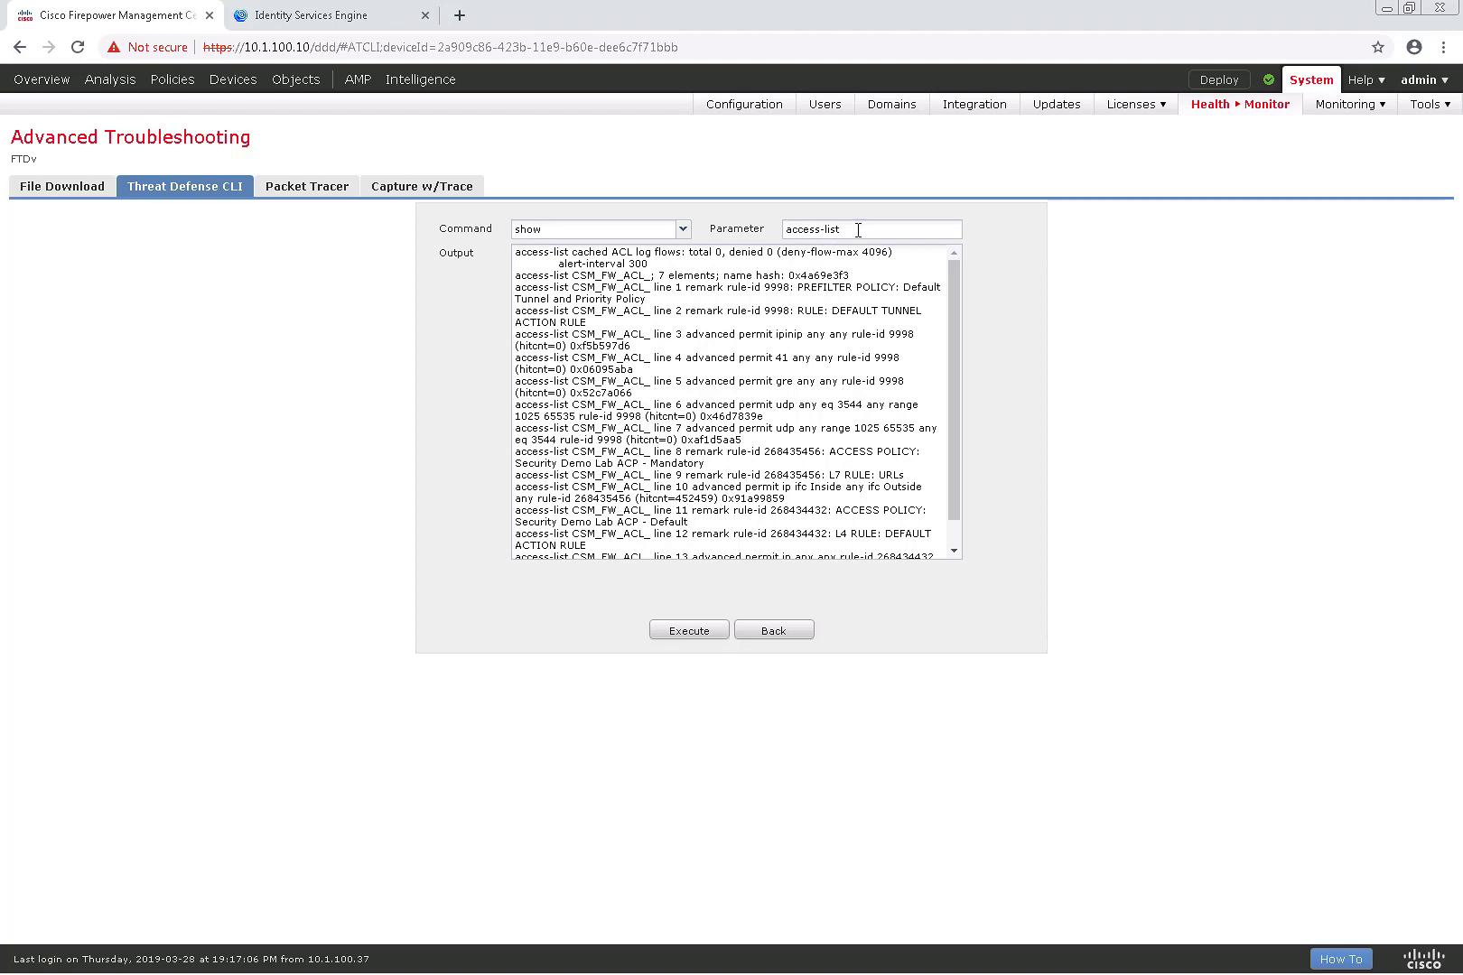
{"action": "left_click_drag", "start_coordinate": [855, 228], "coordinate": [737, 225]}
{"action": "type", "text": "fqd"}
{"action": "key", "text": "BackSpace"}
{"action": "key", "text": "BackSpace"}
- Run show fqdn, which returns an empty FQDN IP Table
{"action": "type", "text": "qdn"}
{"action": "left_click", "coordinate": [721, 627]}
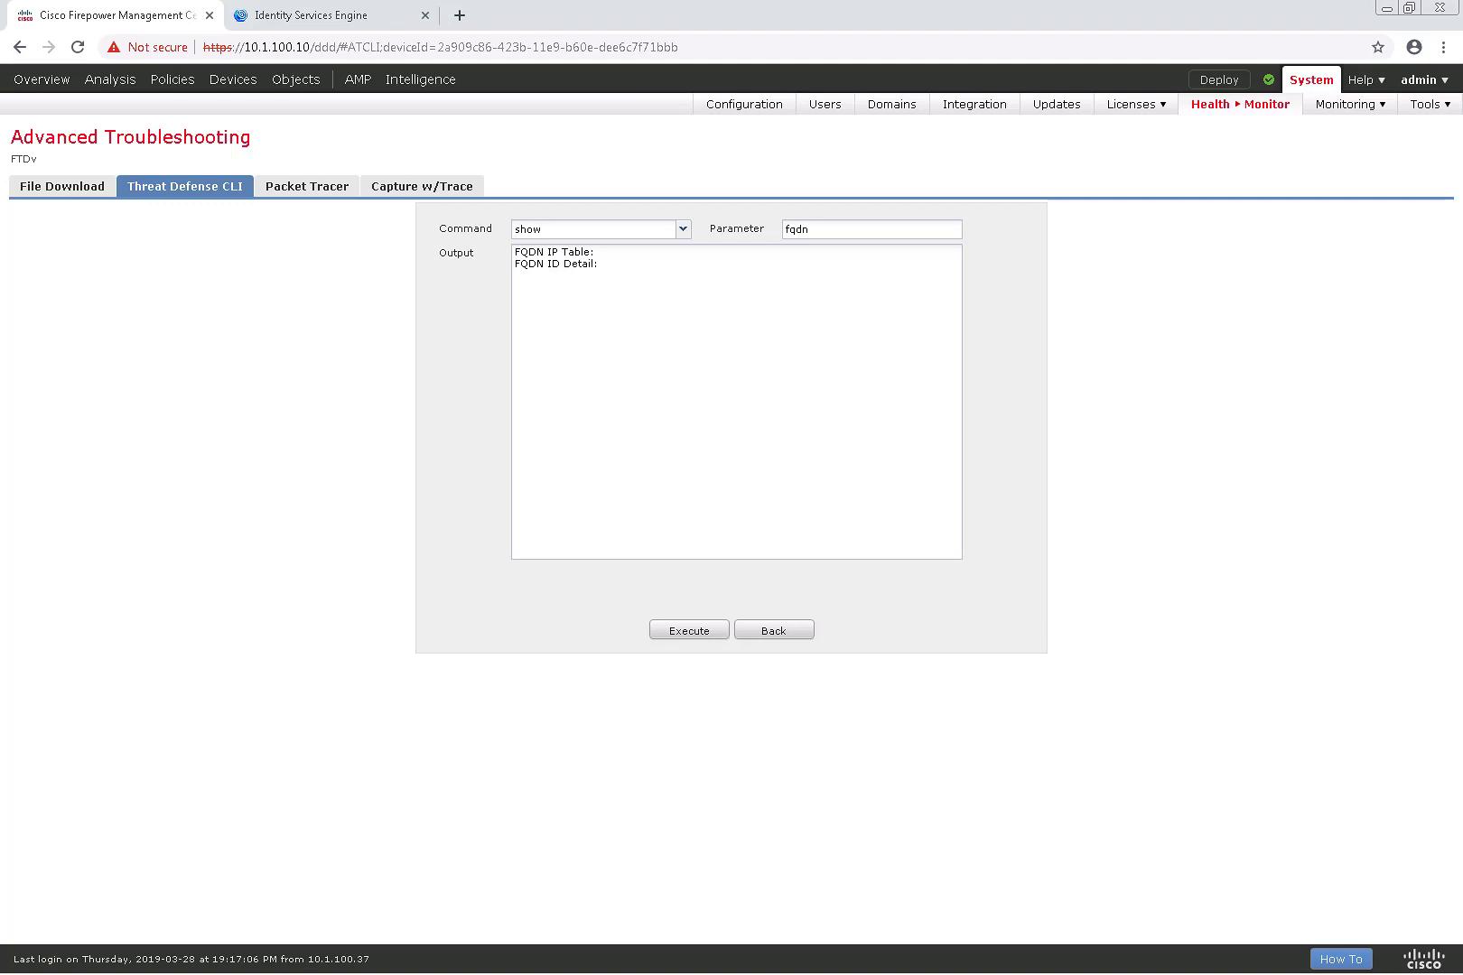
{"action": "left_click", "coordinate": [528, 267]}
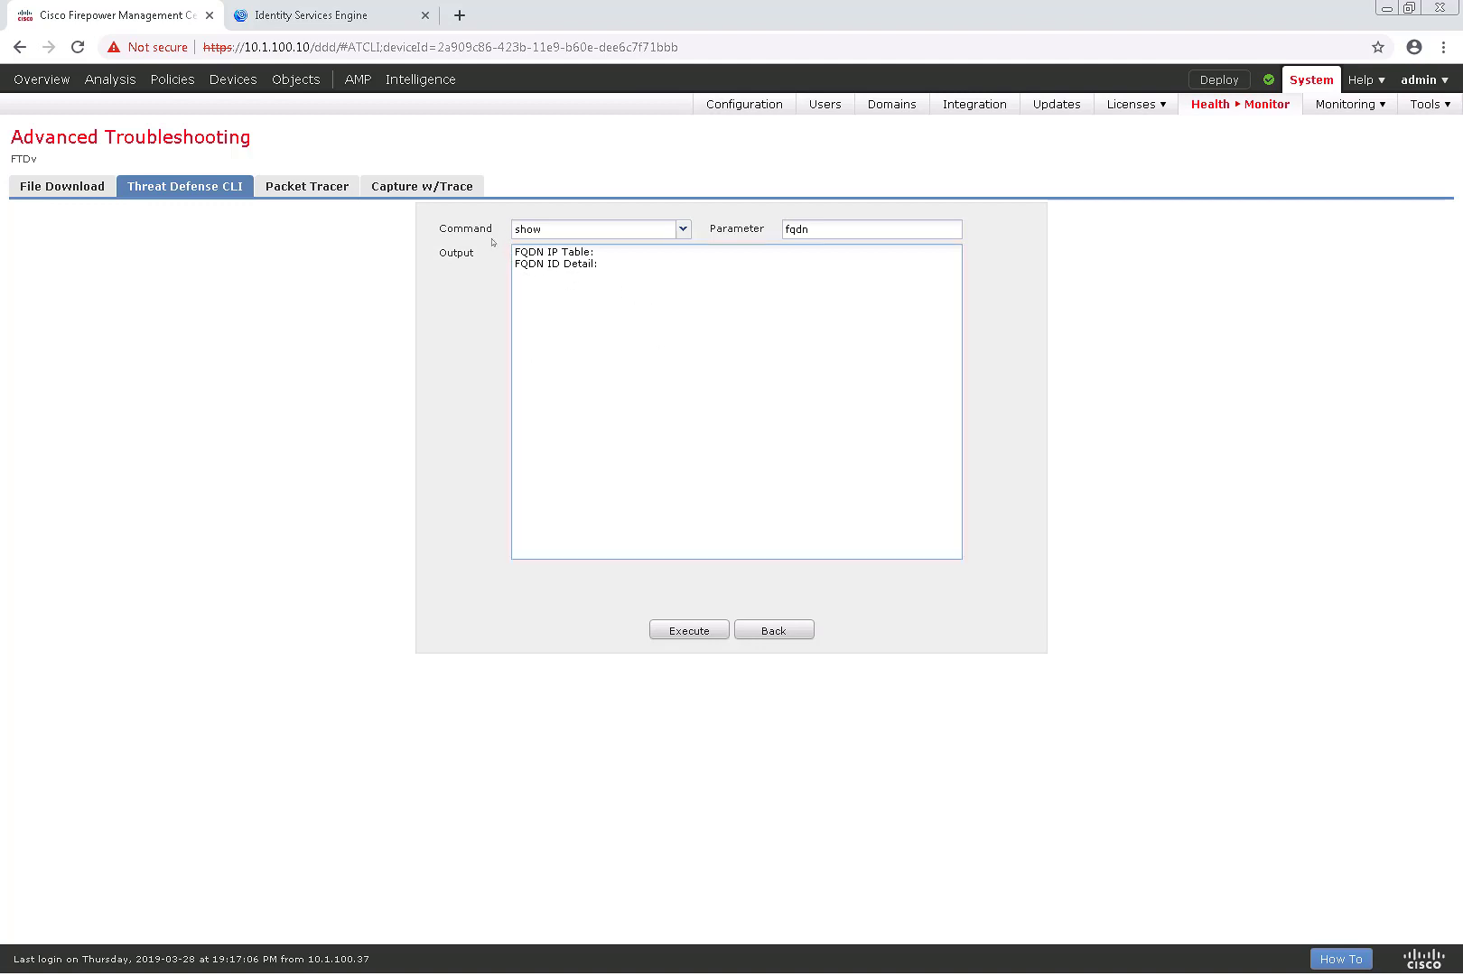
{"action": "left_click", "coordinate": [686, 630]}
{"action": "left_click_drag", "start_coordinate": [548, 247], "coordinate": [599, 266]}
- Run show dns (no activated FQDN), then enter running-config as the parameter
{"action": "double_click", "coordinate": [806, 228]}
{"action": "key", "text": "BackSpace"}
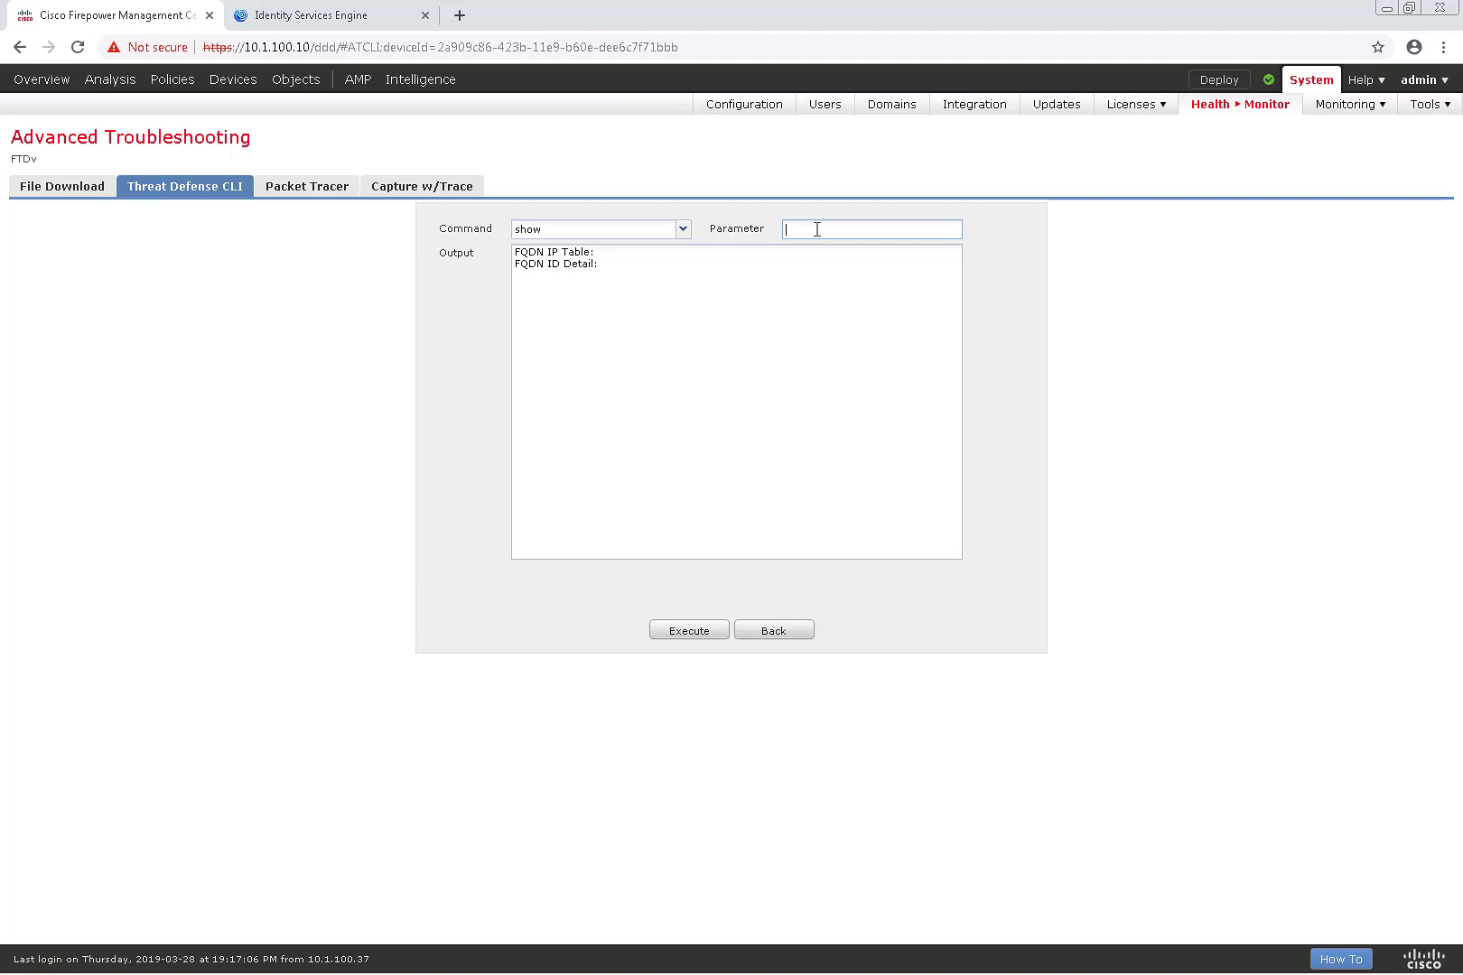
{"action": "type", "text": "dns"}
{"action": "left_click", "coordinate": [716, 632]}
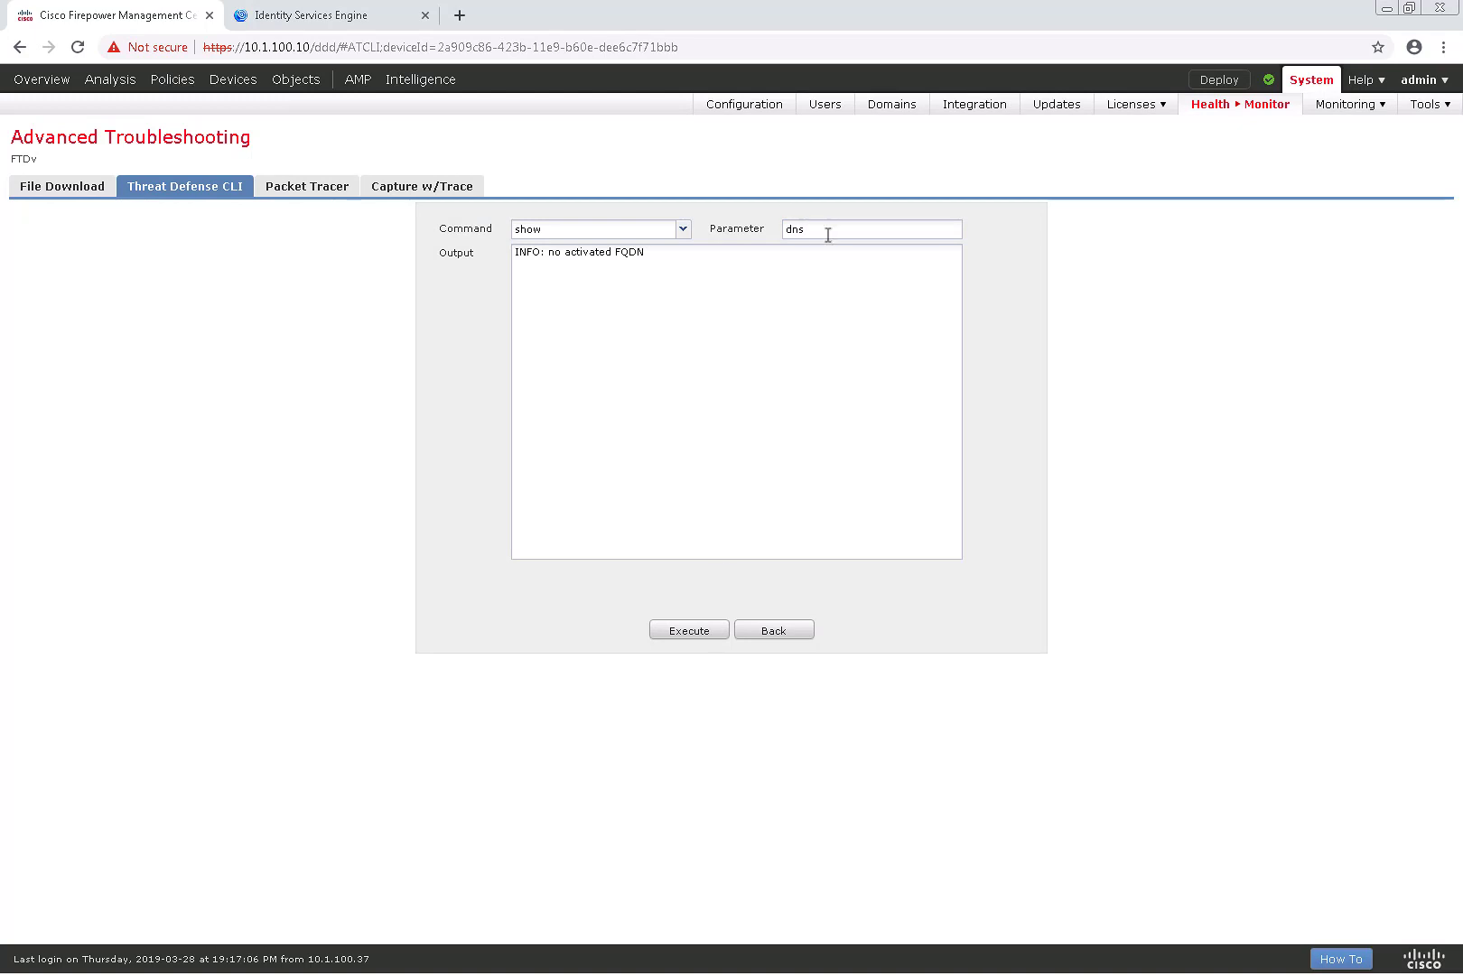
{"action": "left_click_drag", "start_coordinate": [824, 231], "coordinate": [687, 230]}
{"action": "type", "text": "running-cn"}
{"action": "type", "text": "nfig"}
- Execute show running-config and scroll to the CiscoTAC-1 profile and checksum
{"action": "left_click", "coordinate": [718, 635]}
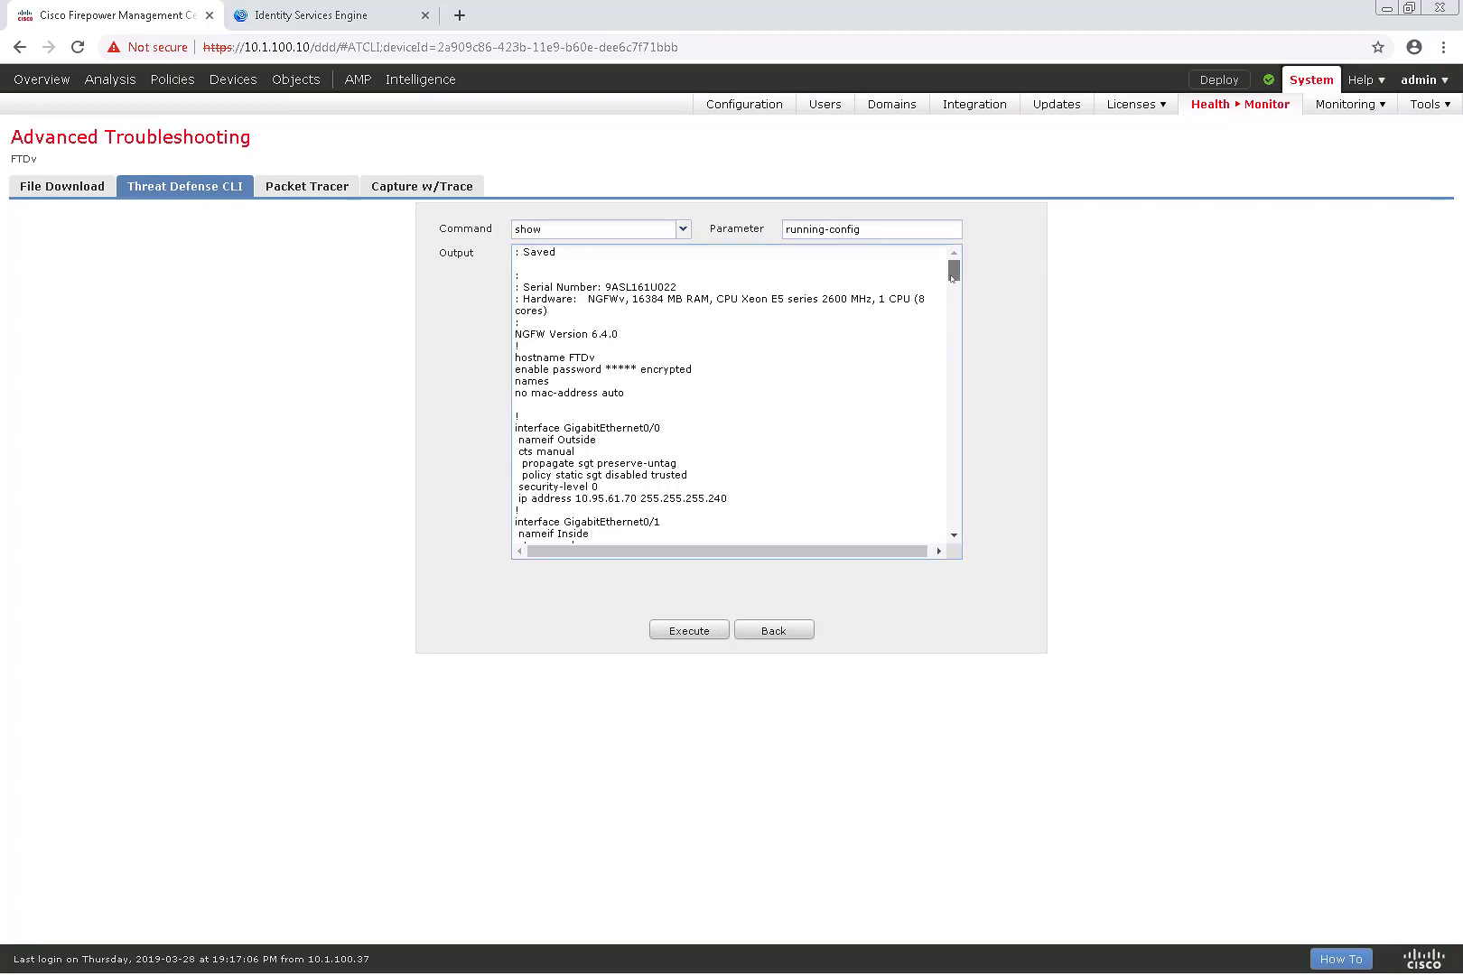
{"action": "scroll", "coordinate": [950, 280], "scroll_direction": "down", "scroll_amount": 3}
{"action": "left_click_drag", "start_coordinate": [950, 300], "coordinate": [930, 523]}
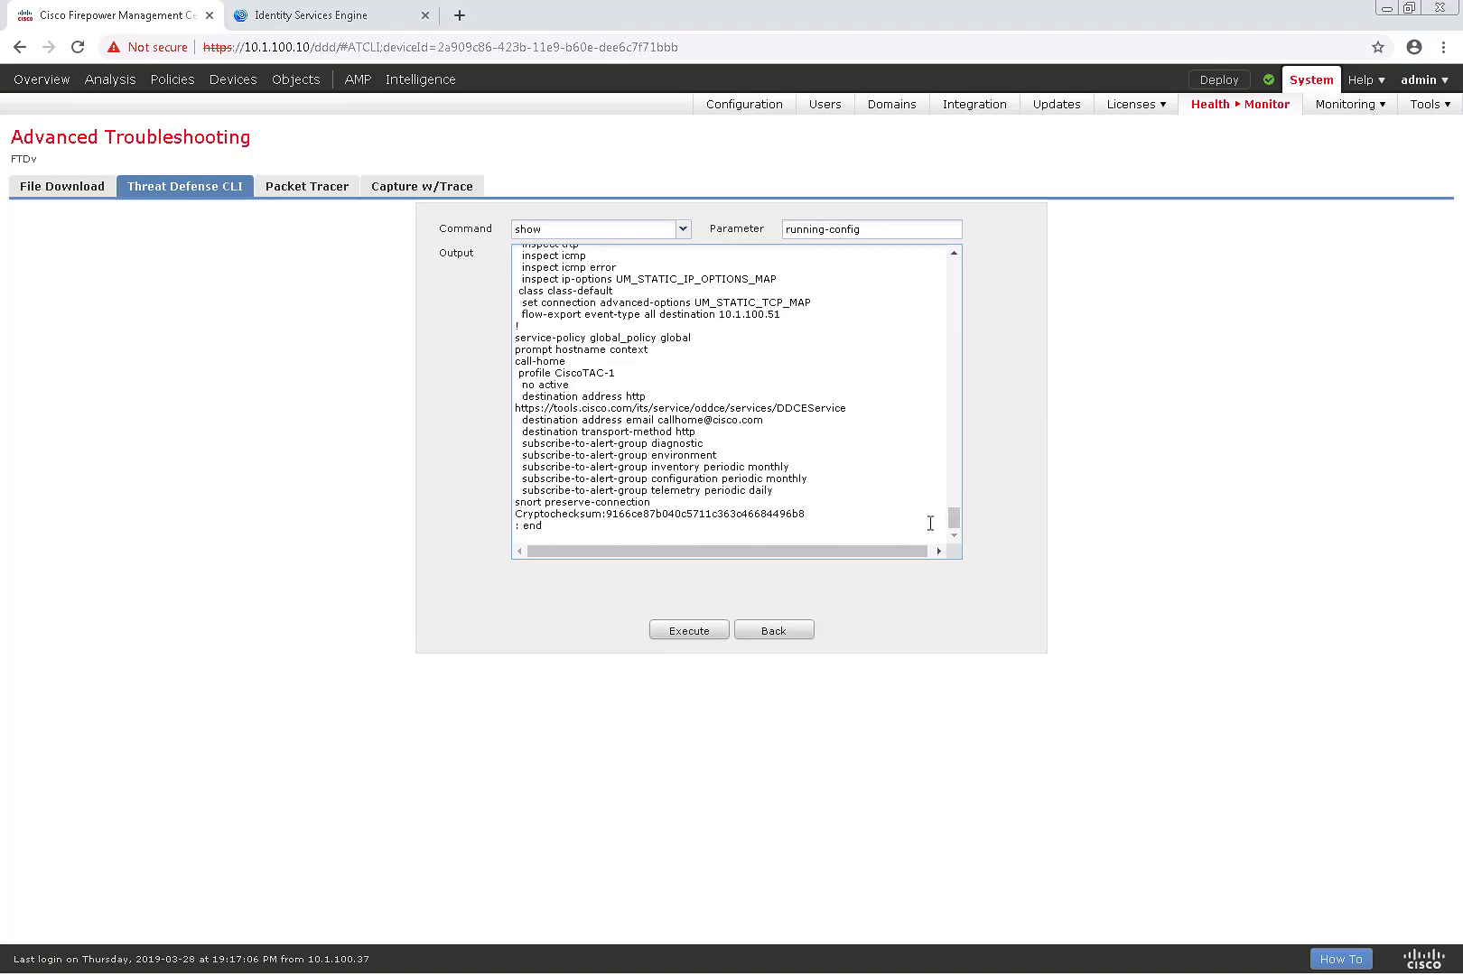
- Open Packet Tracer and switch its output view to Tree and back to Raw
{"action": "left_click", "coordinate": [310, 185]}
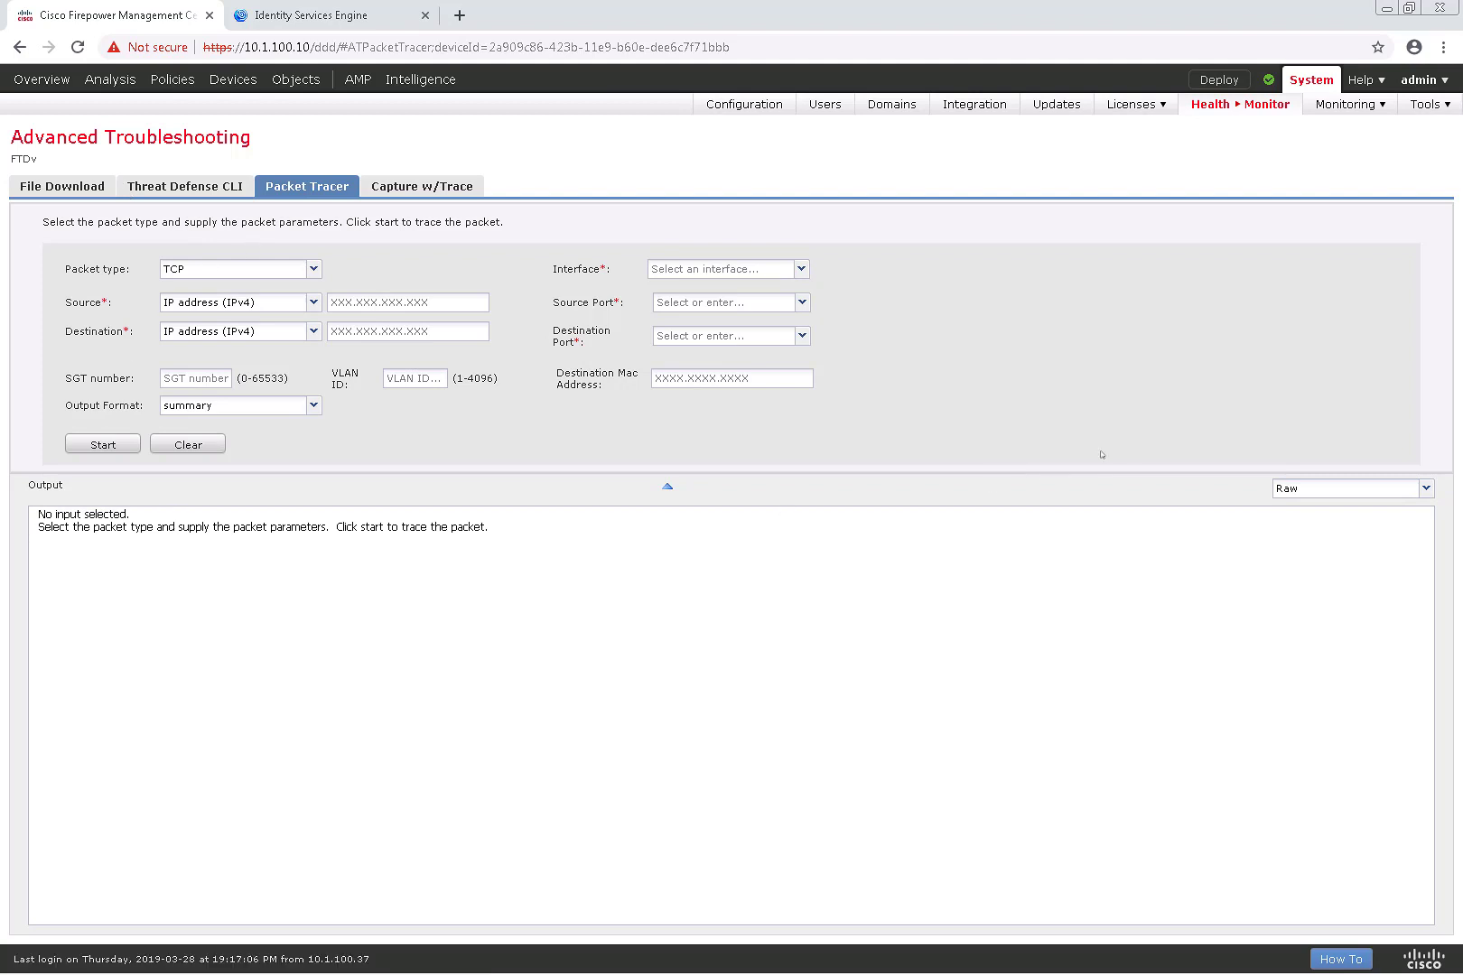
{"action": "left_click", "coordinate": [1289, 493]}
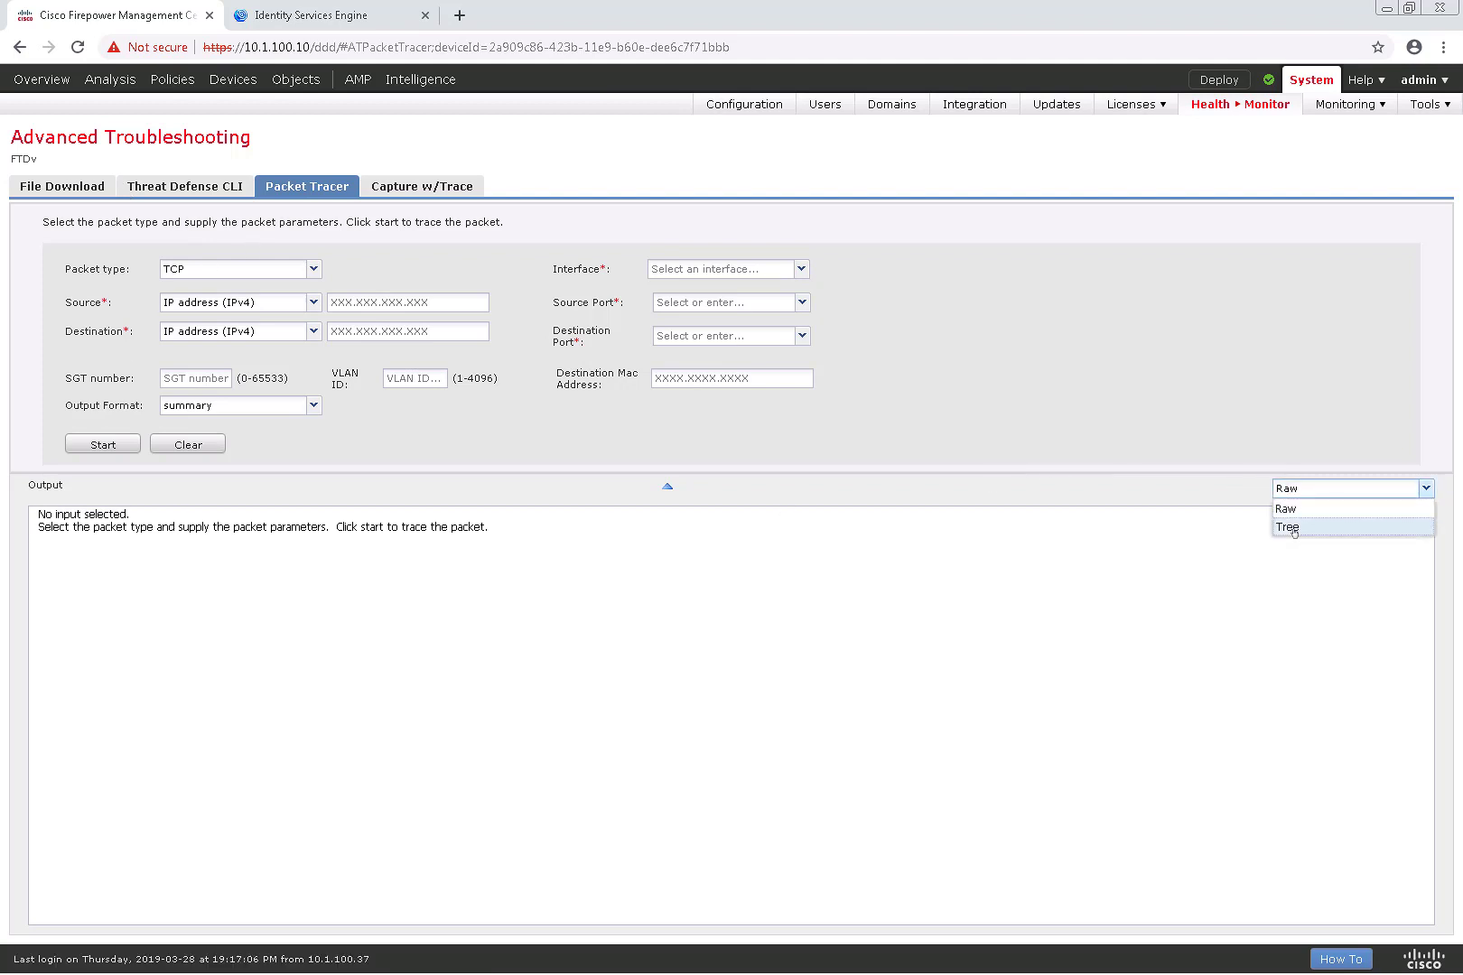
{"action": "left_click", "coordinate": [1291, 531]}
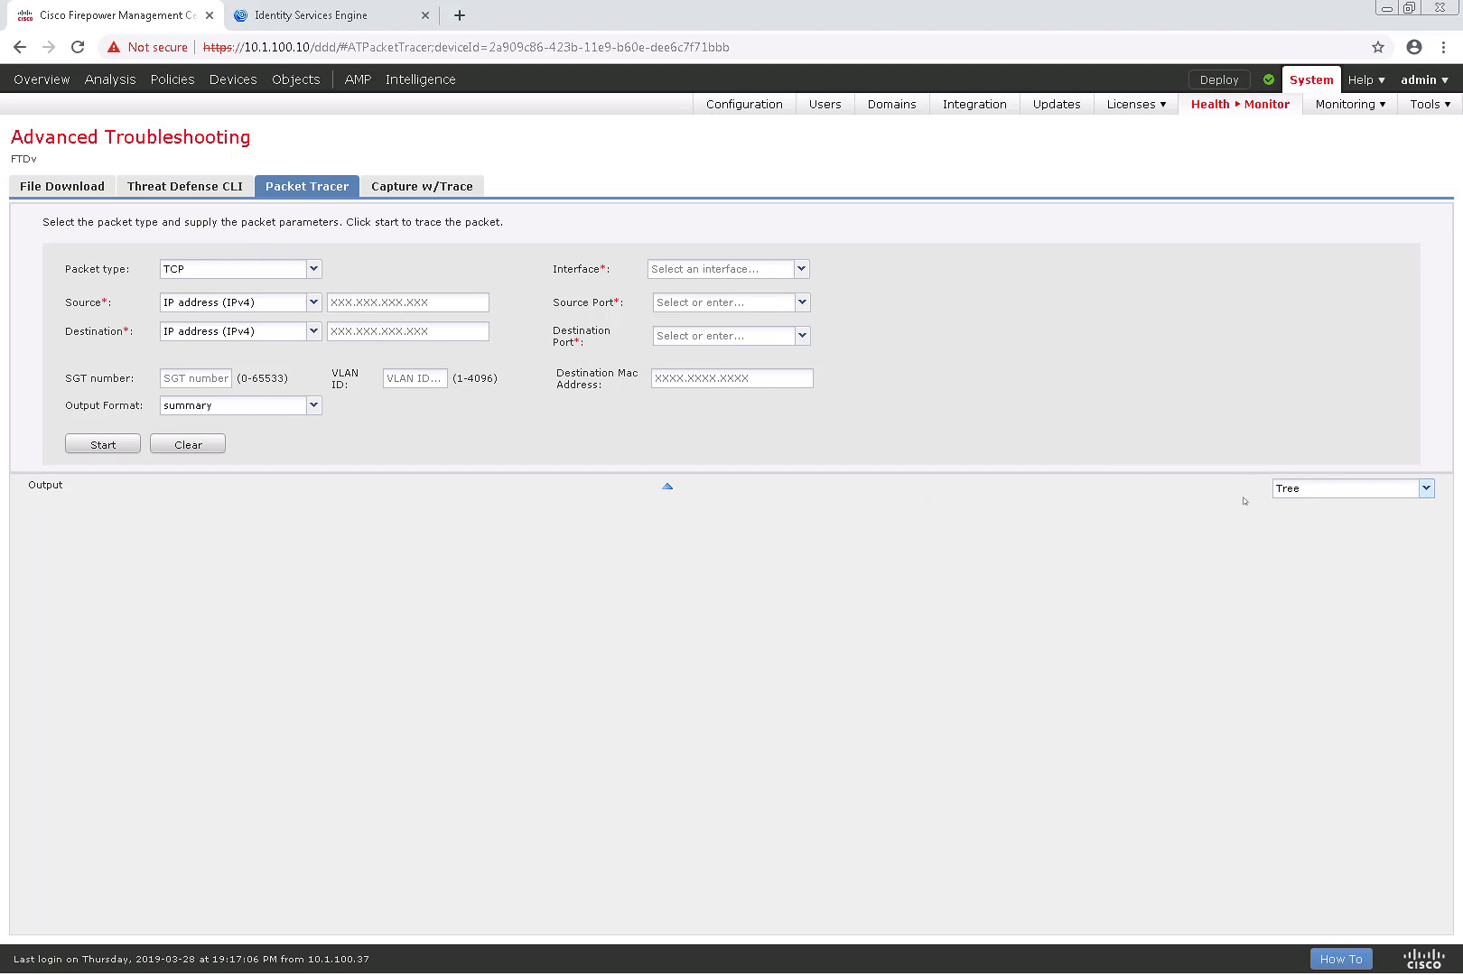
{"action": "left_click", "coordinate": [1309, 489]}
{"action": "left_click", "coordinate": [1300, 507]}
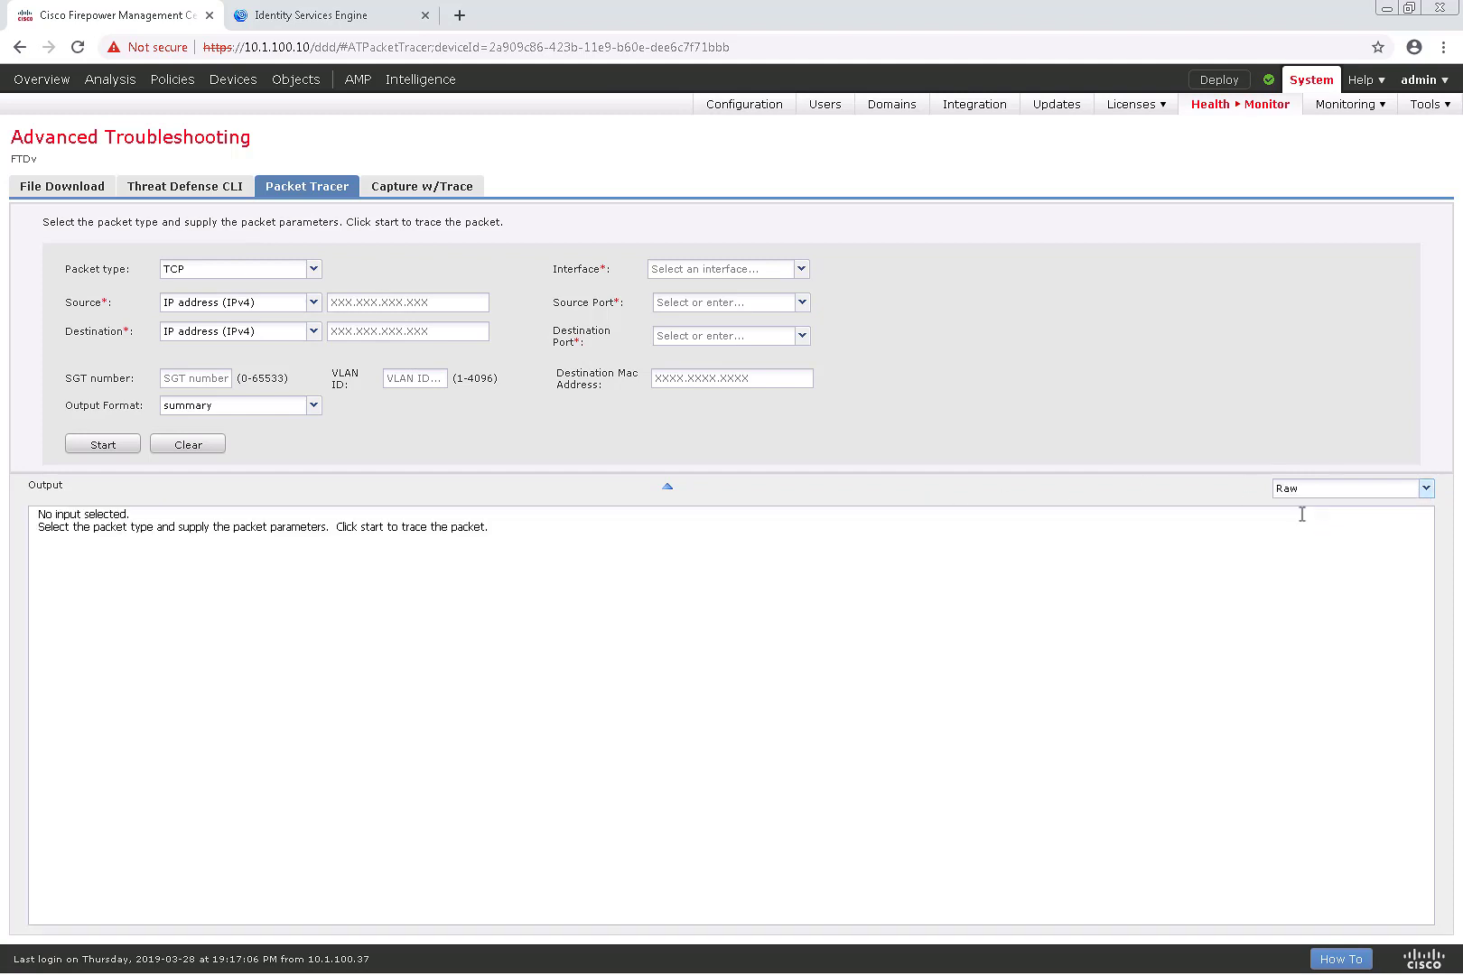
- Set source IP 10.1.100.21, ingress interface Inside, and source port 54000
{"action": "left_click", "coordinate": [377, 305]}
{"action": "type", "text": "10.1.10"}
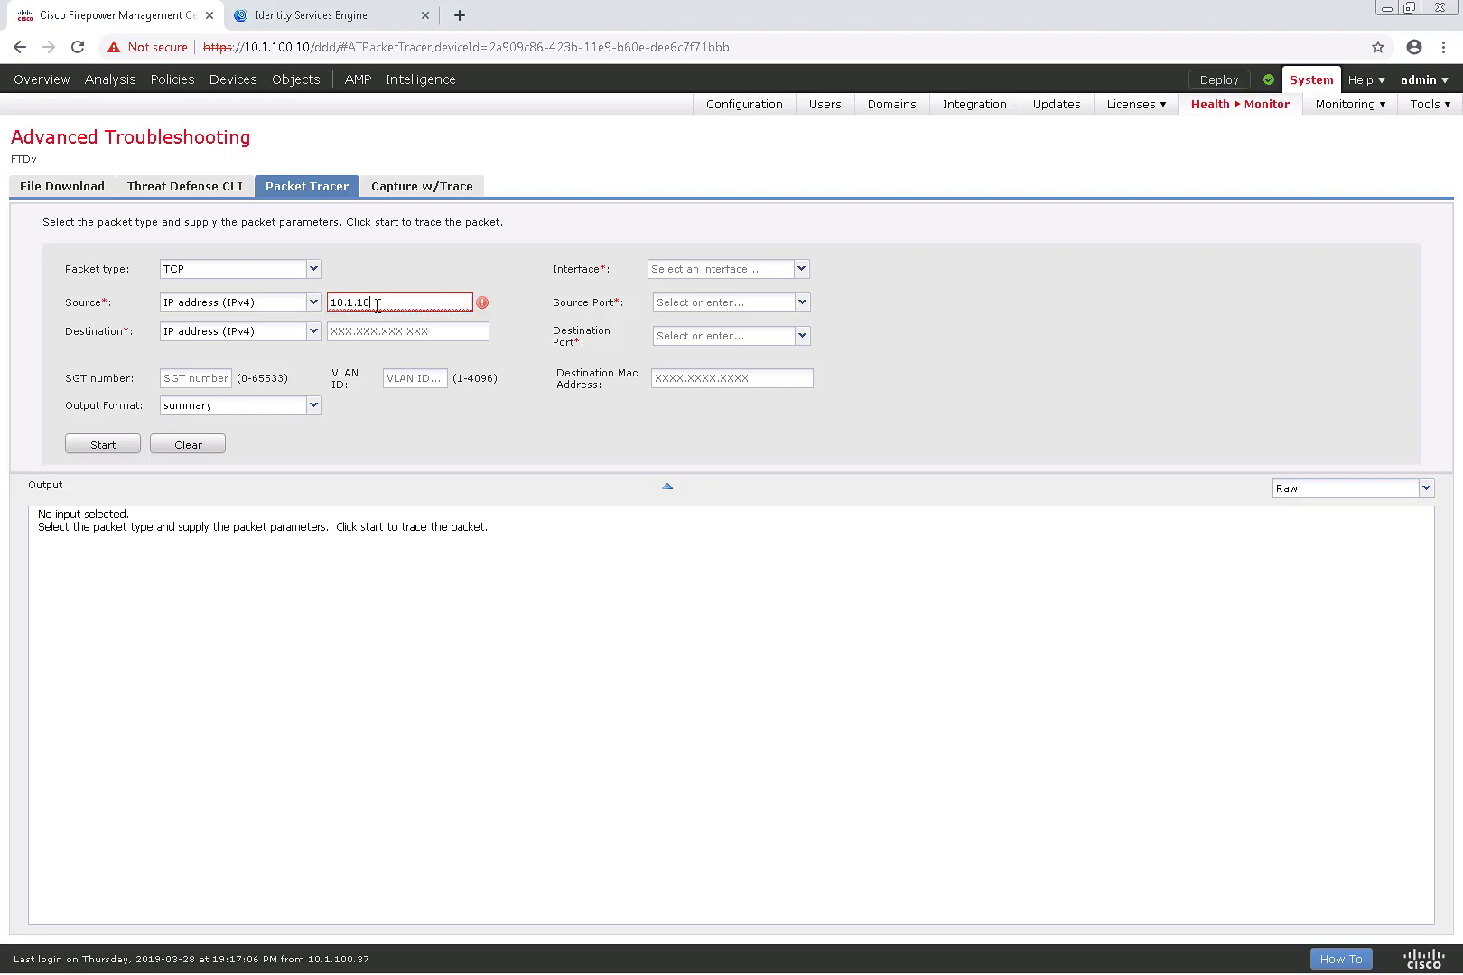
{"action": "type", "text": "0.21"}
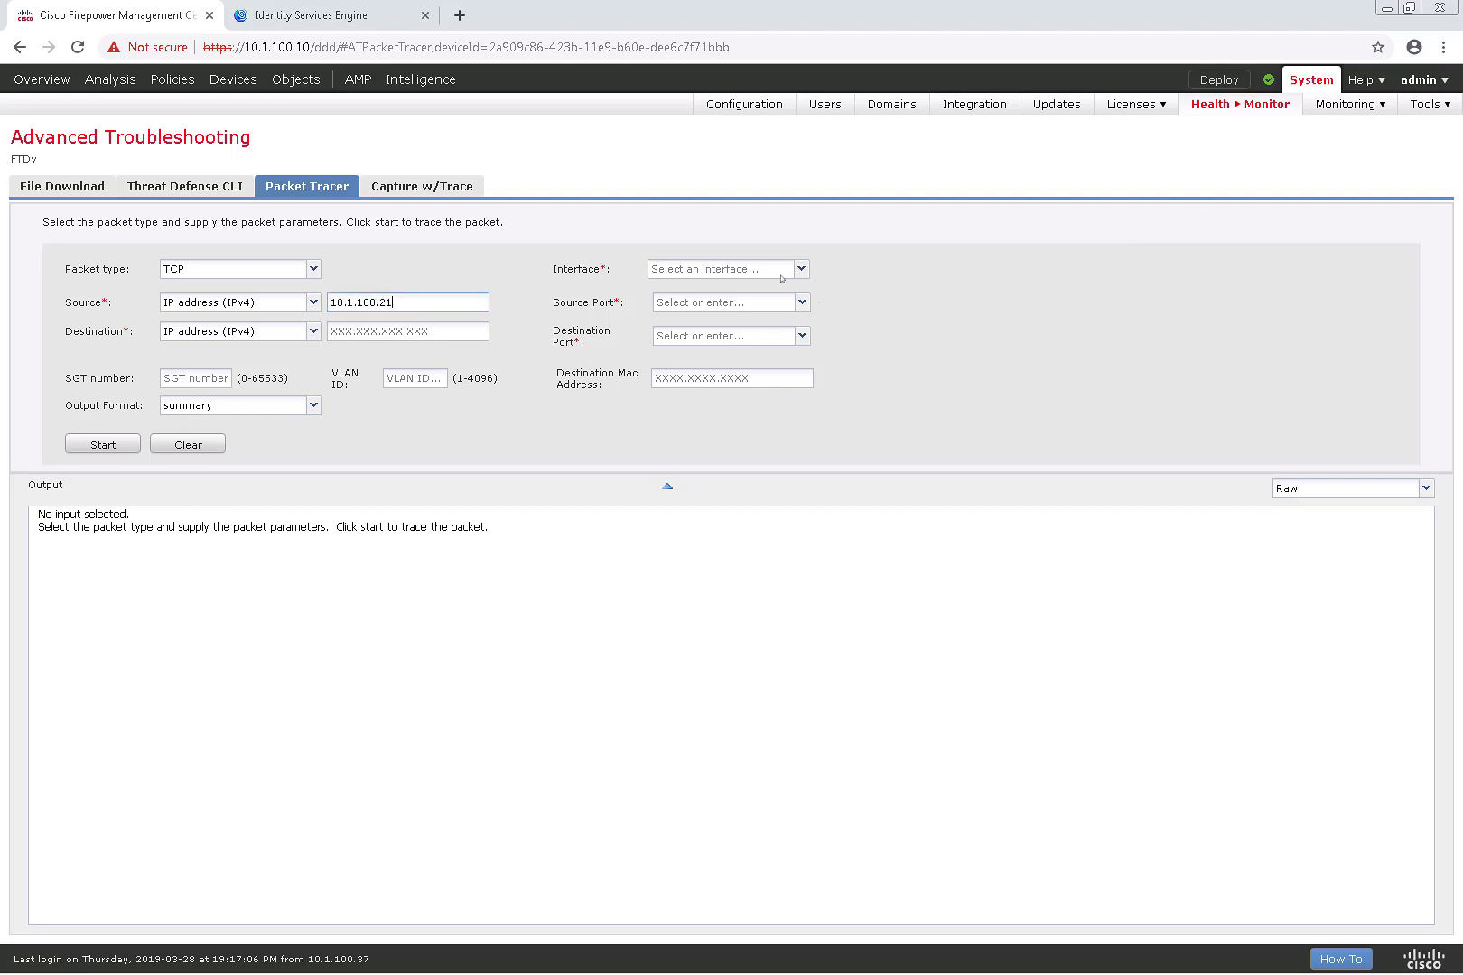
{"action": "left_click", "coordinate": [784, 273]}
{"action": "left_click", "coordinate": [737, 309]}
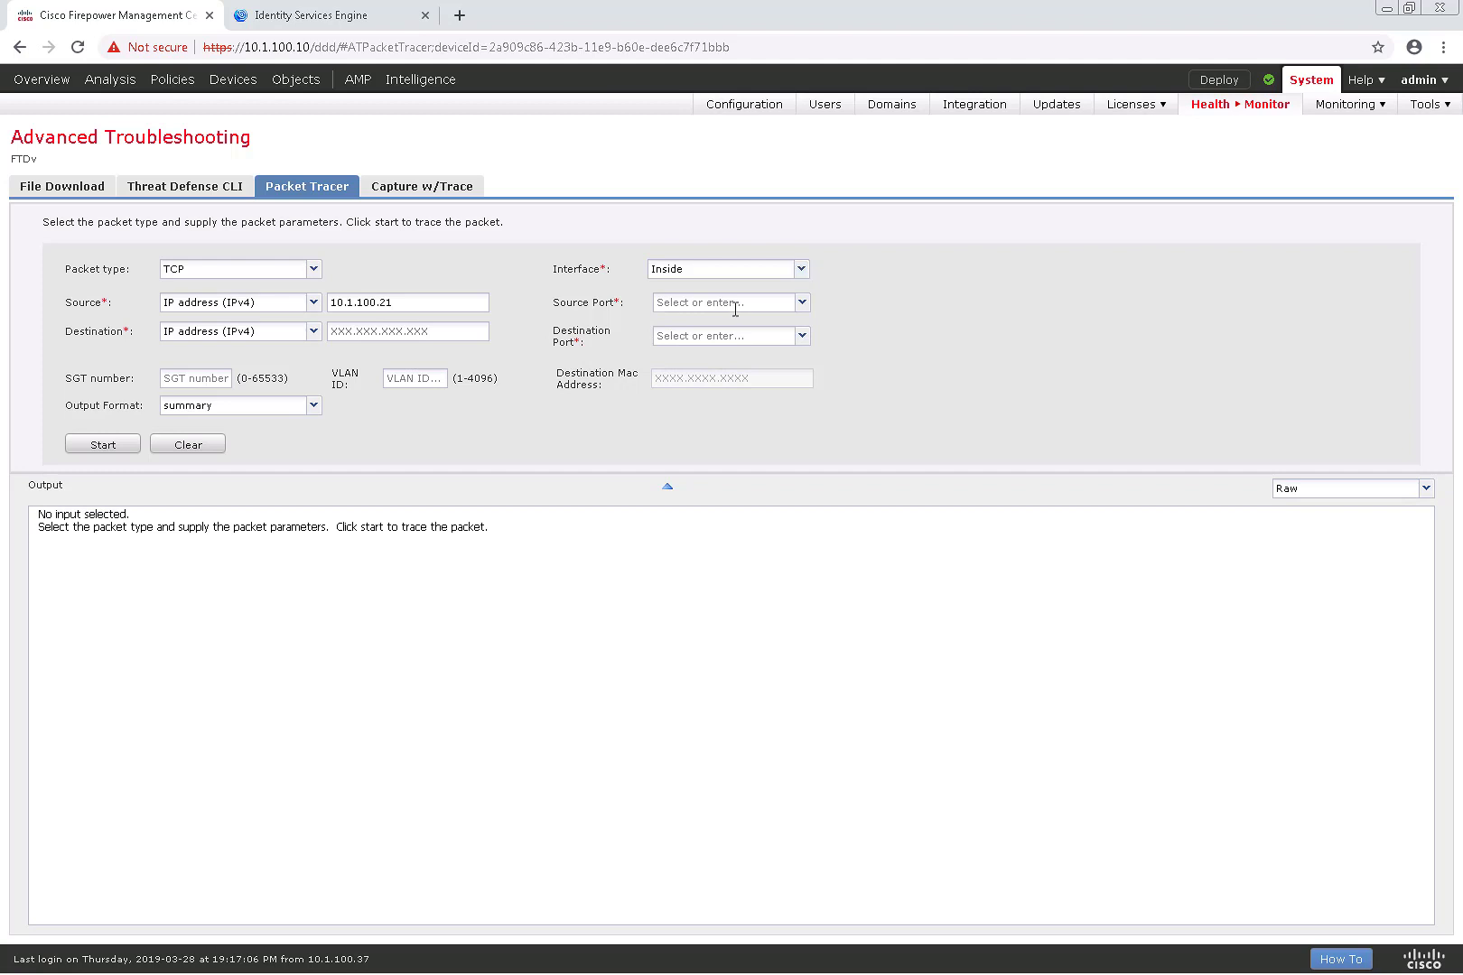
{"action": "left_click", "coordinate": [735, 309]}
{"action": "type", "text": "54000"}
- Set destination IP 10.95.61.65 with destination port ftp
{"action": "left_click", "coordinate": [351, 334]}
{"action": "type", "text": "1095.61."}
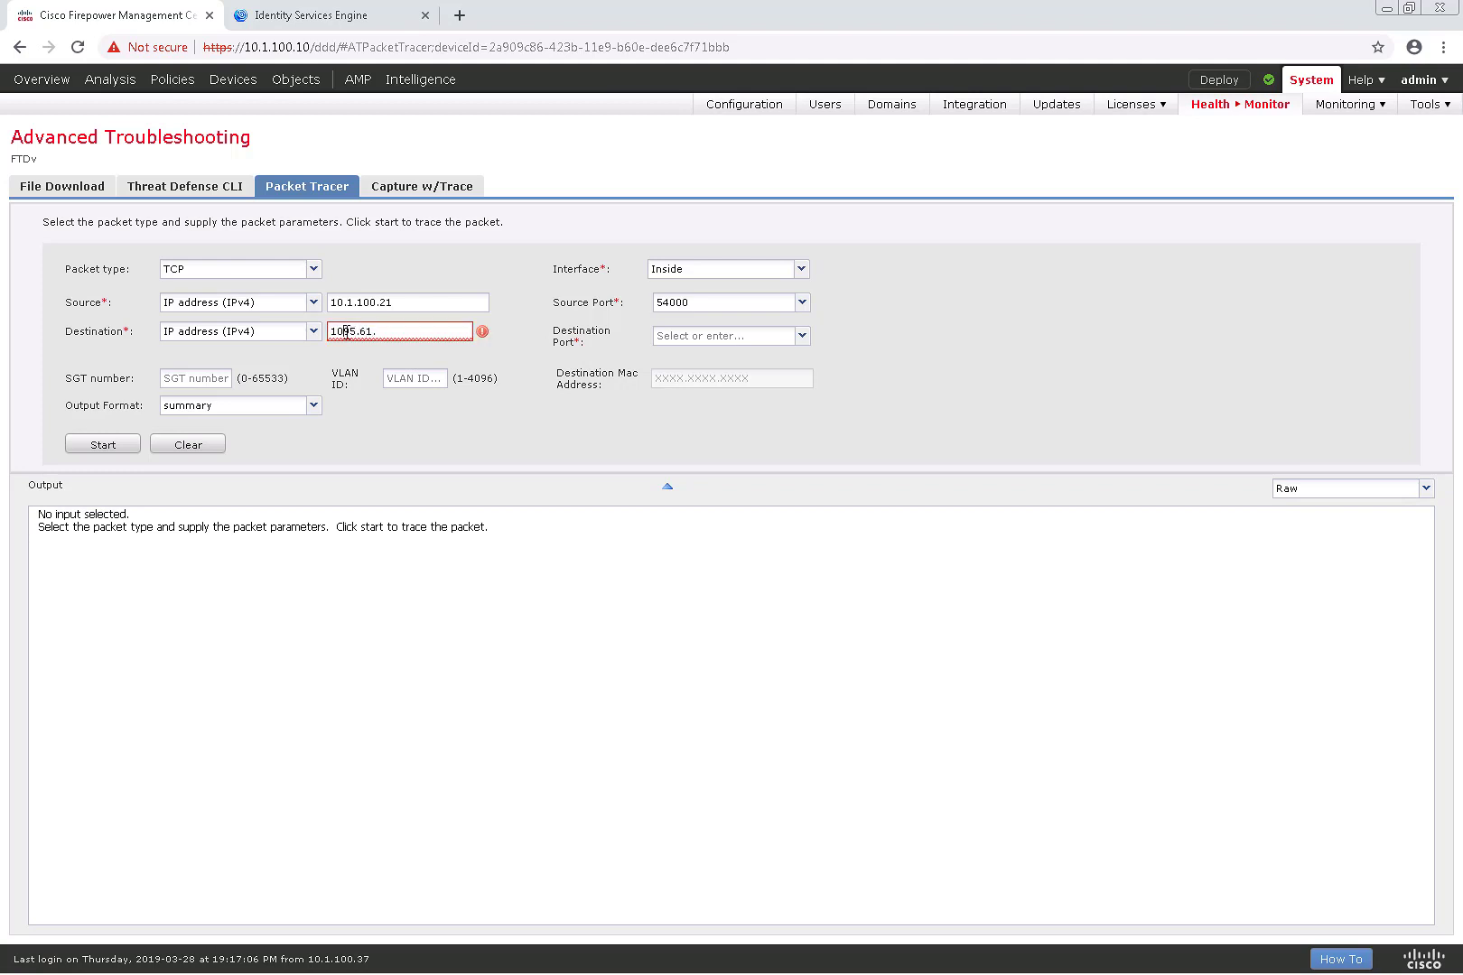
{"action": "left_click", "coordinate": [346, 331]}
{"action": "type", "text": "."}
{"action": "left_click", "coordinate": [411, 327]}
{"action": "type", "text": "65"}
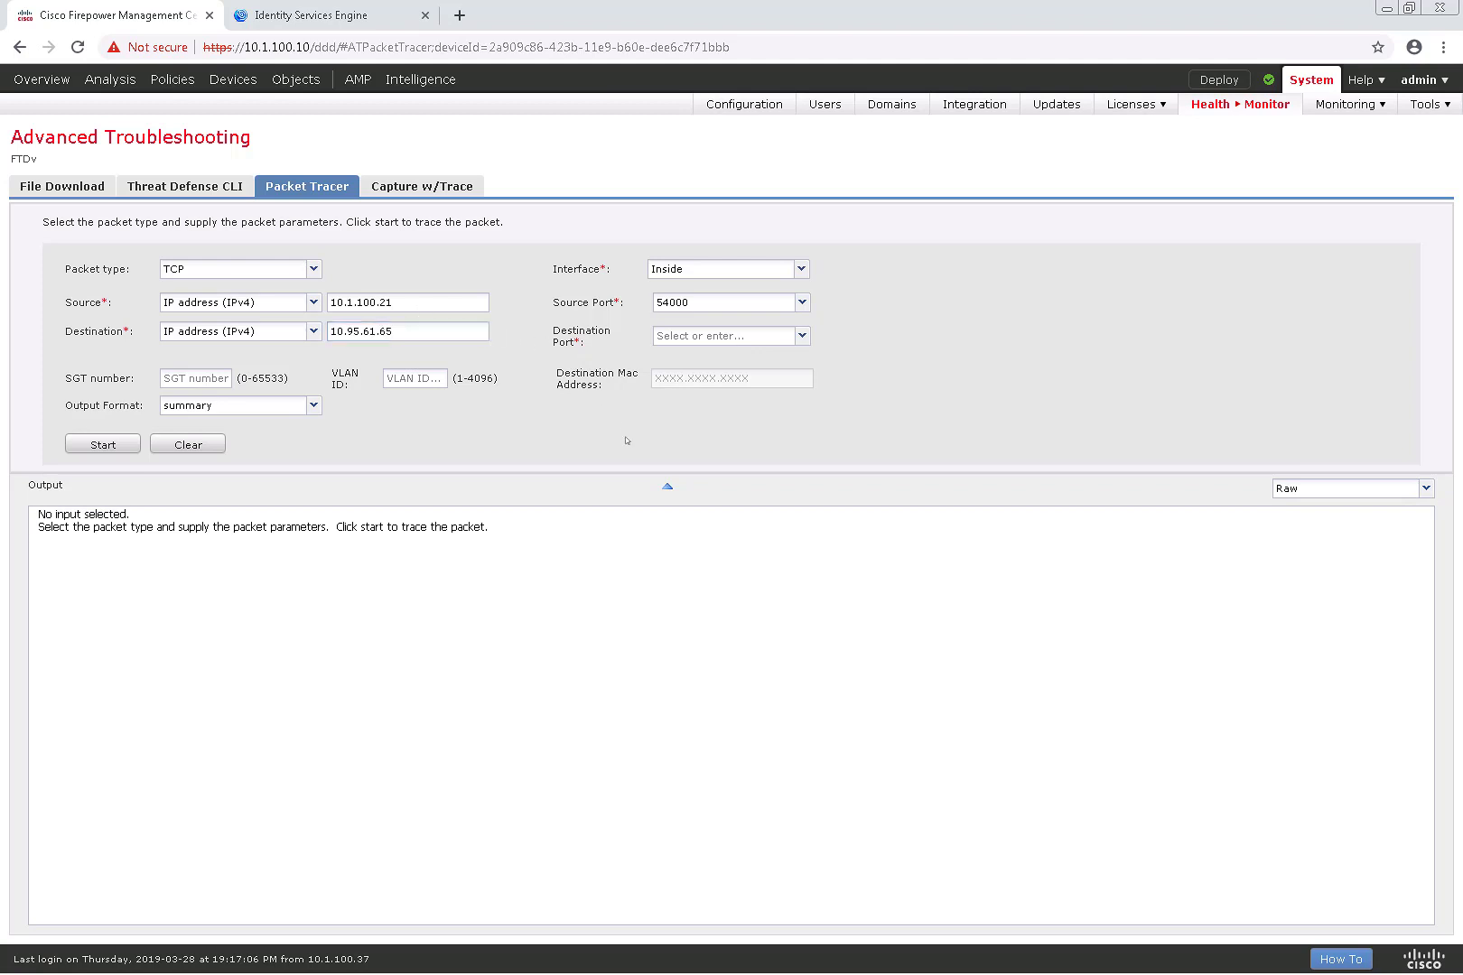
{"action": "left_click", "coordinate": [801, 335]}
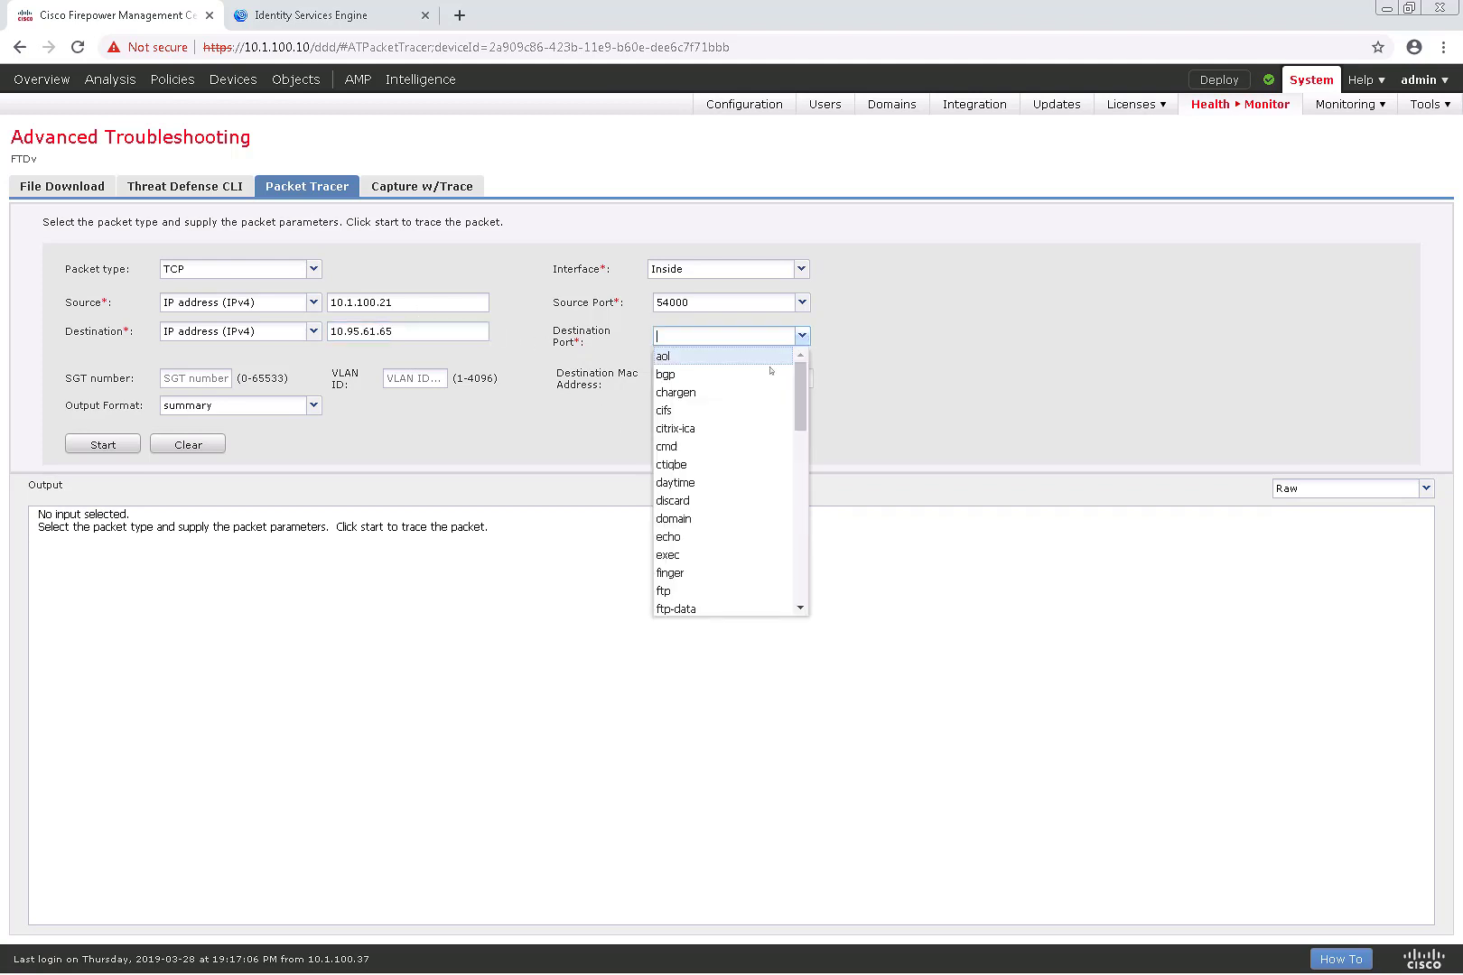
{"action": "left_click", "coordinate": [693, 591]}
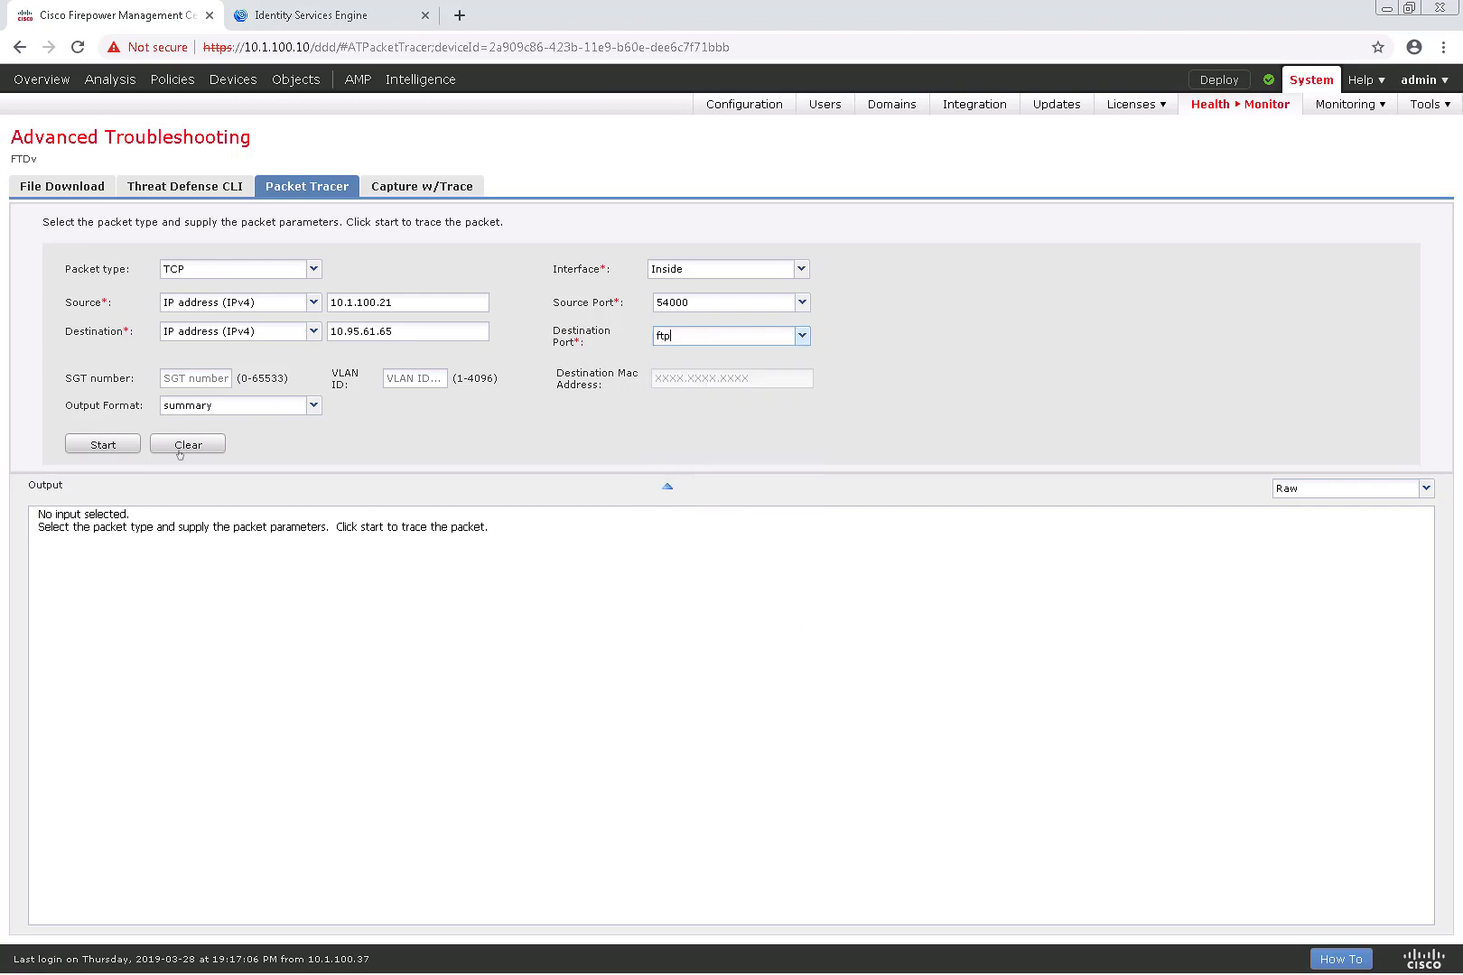
{"action": "left_click", "coordinate": [265, 412]}
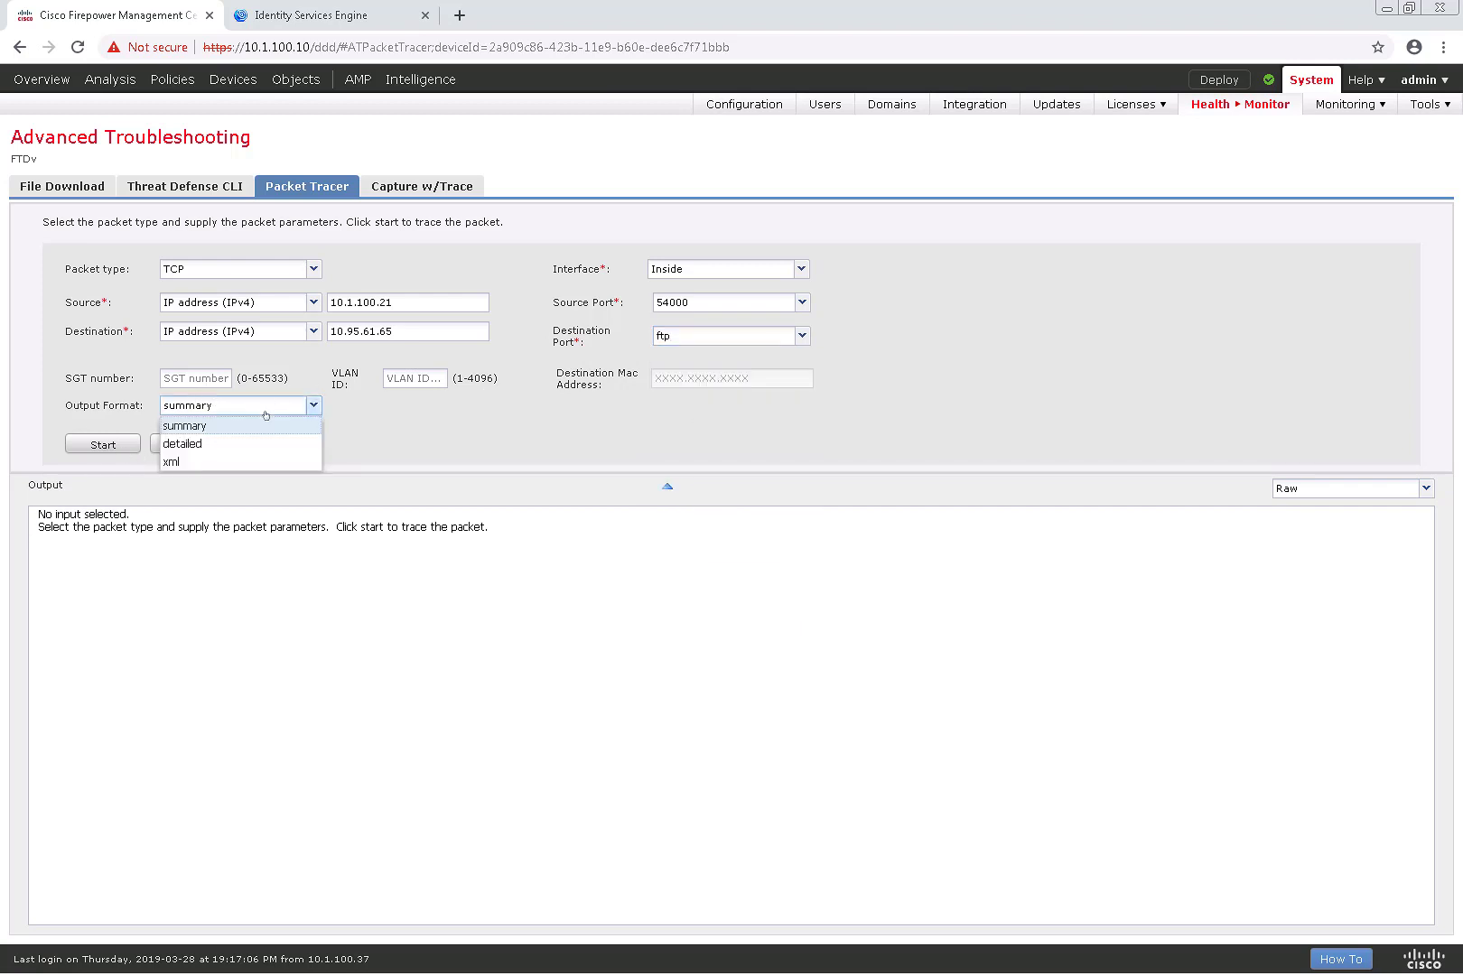
- Run the packet trace with detailed output and highlight the Phase 1 details
{"action": "left_click", "coordinate": [228, 446]}
{"action": "left_click", "coordinate": [110, 449]}
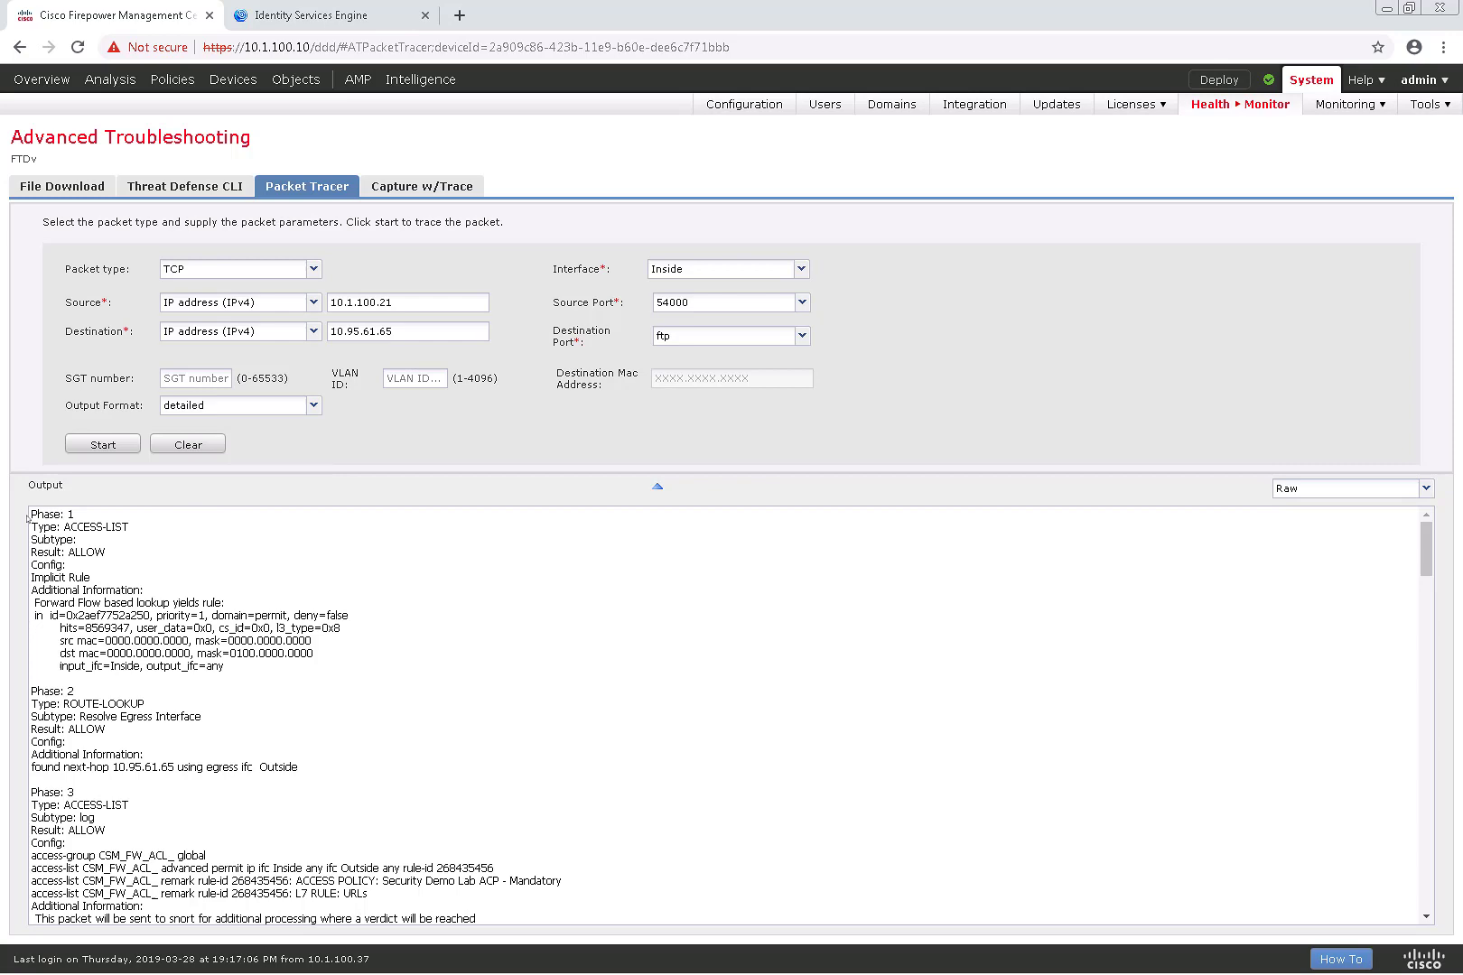
{"action": "left_click_drag", "start_coordinate": [30, 514], "coordinate": [320, 662]}
{"action": "left_click", "coordinate": [320, 662]}
- Scroll the raw output through all ALLOW phases to the final allow result and back
{"action": "scroll", "coordinate": [320, 662], "scroll_direction": "down", "scroll_amount": 3}
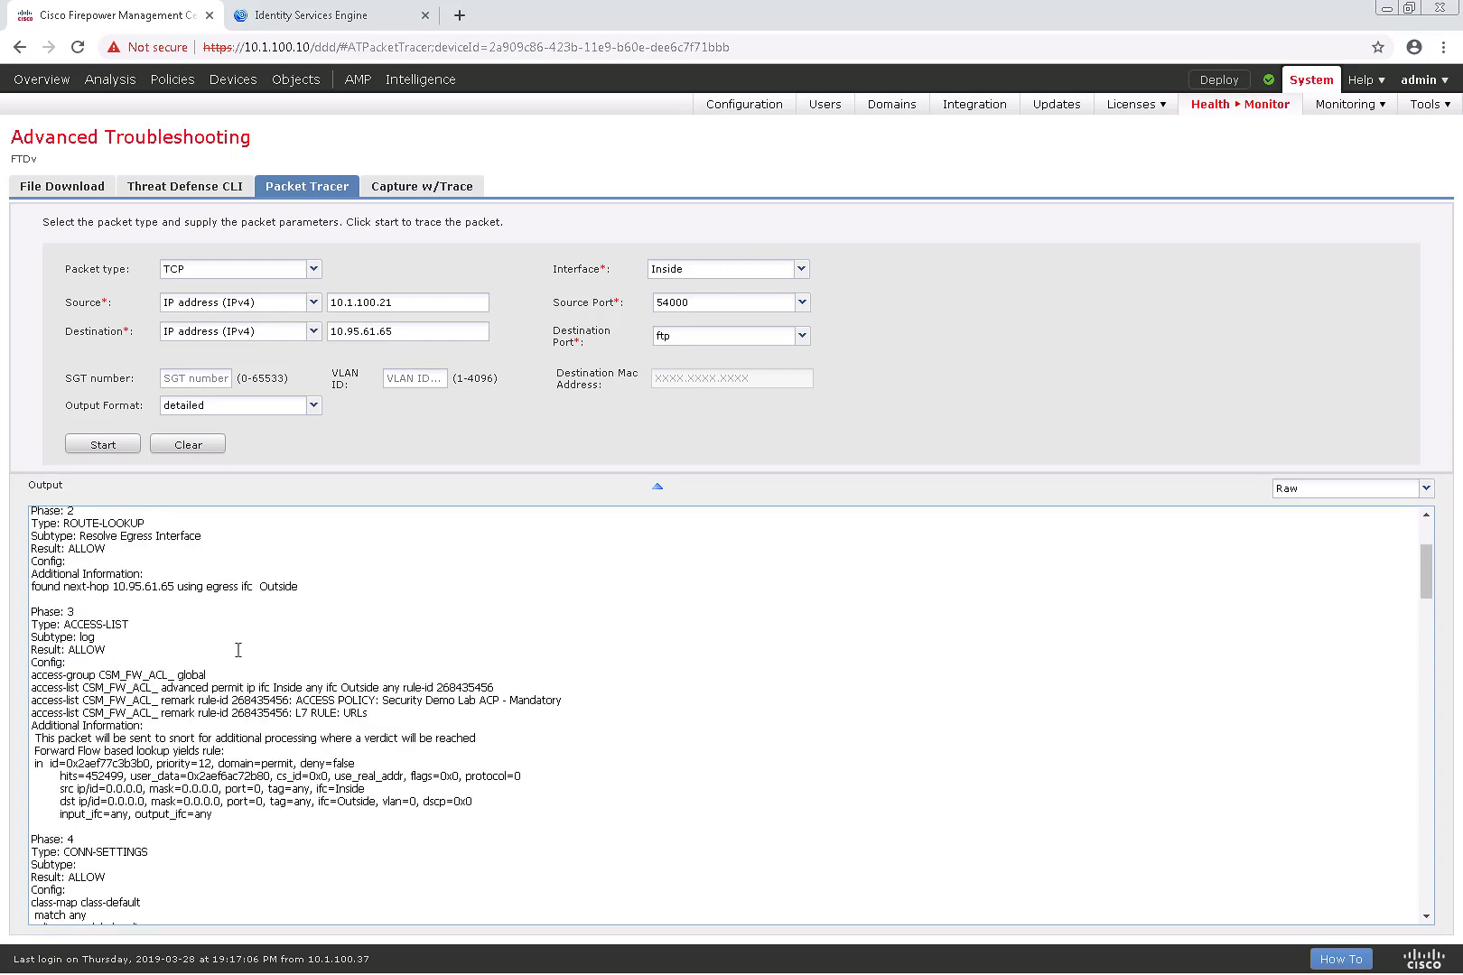
{"action": "scroll", "coordinate": [237, 650], "scroll_direction": "down", "scroll_amount": 2}
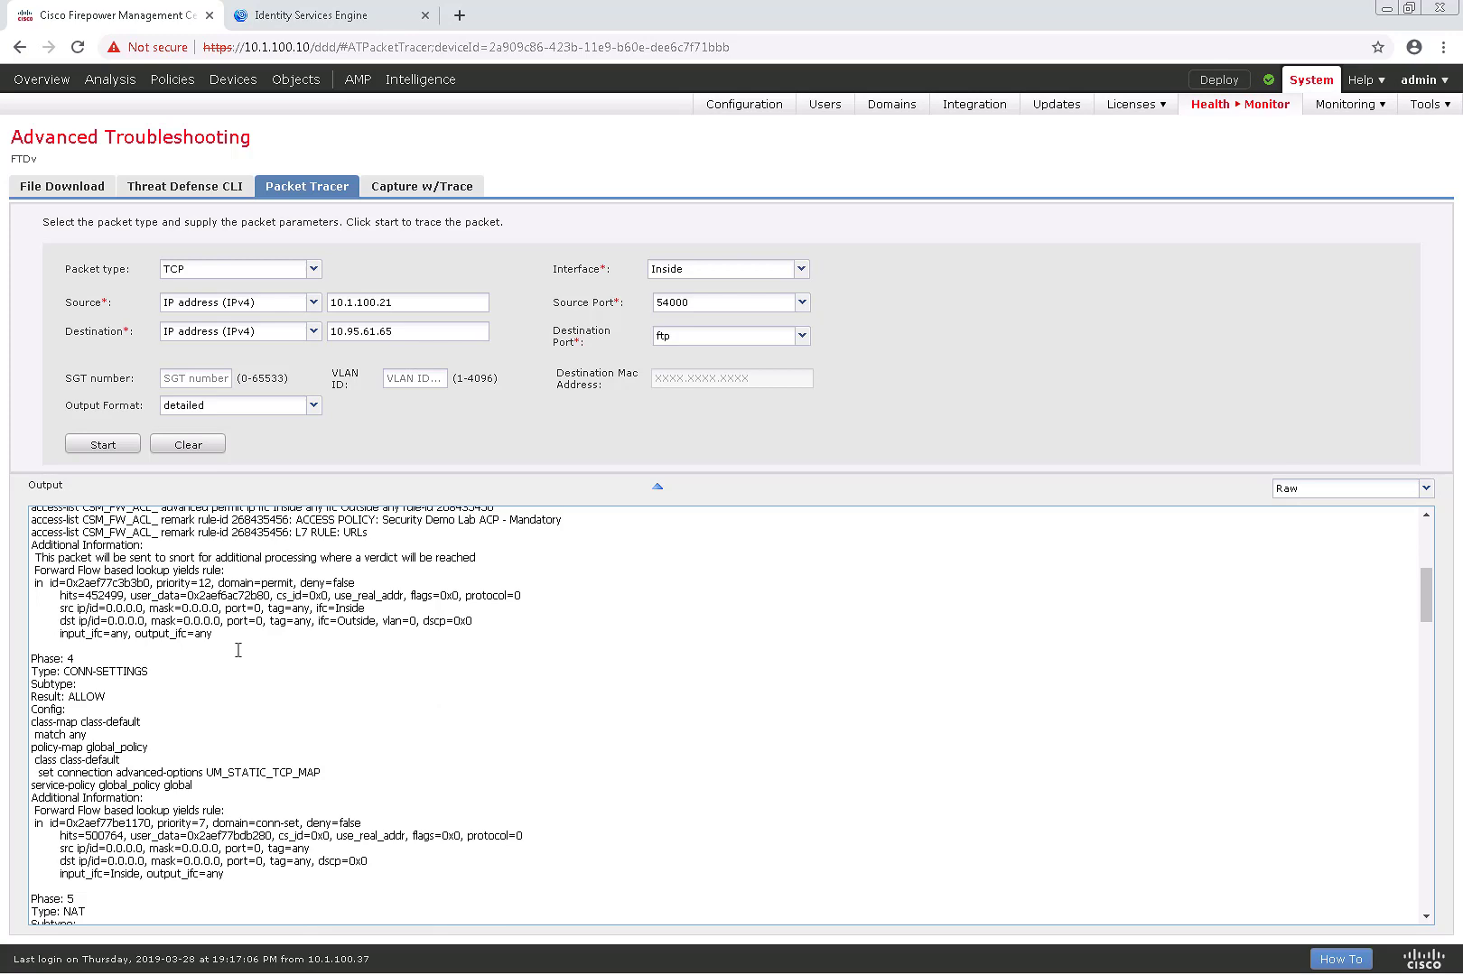
{"action": "scroll", "coordinate": [237, 650], "scroll_direction": "down", "scroll_amount": 1}
{"action": "scroll", "coordinate": [237, 650], "scroll_direction": "down", "scroll_amount": 1}
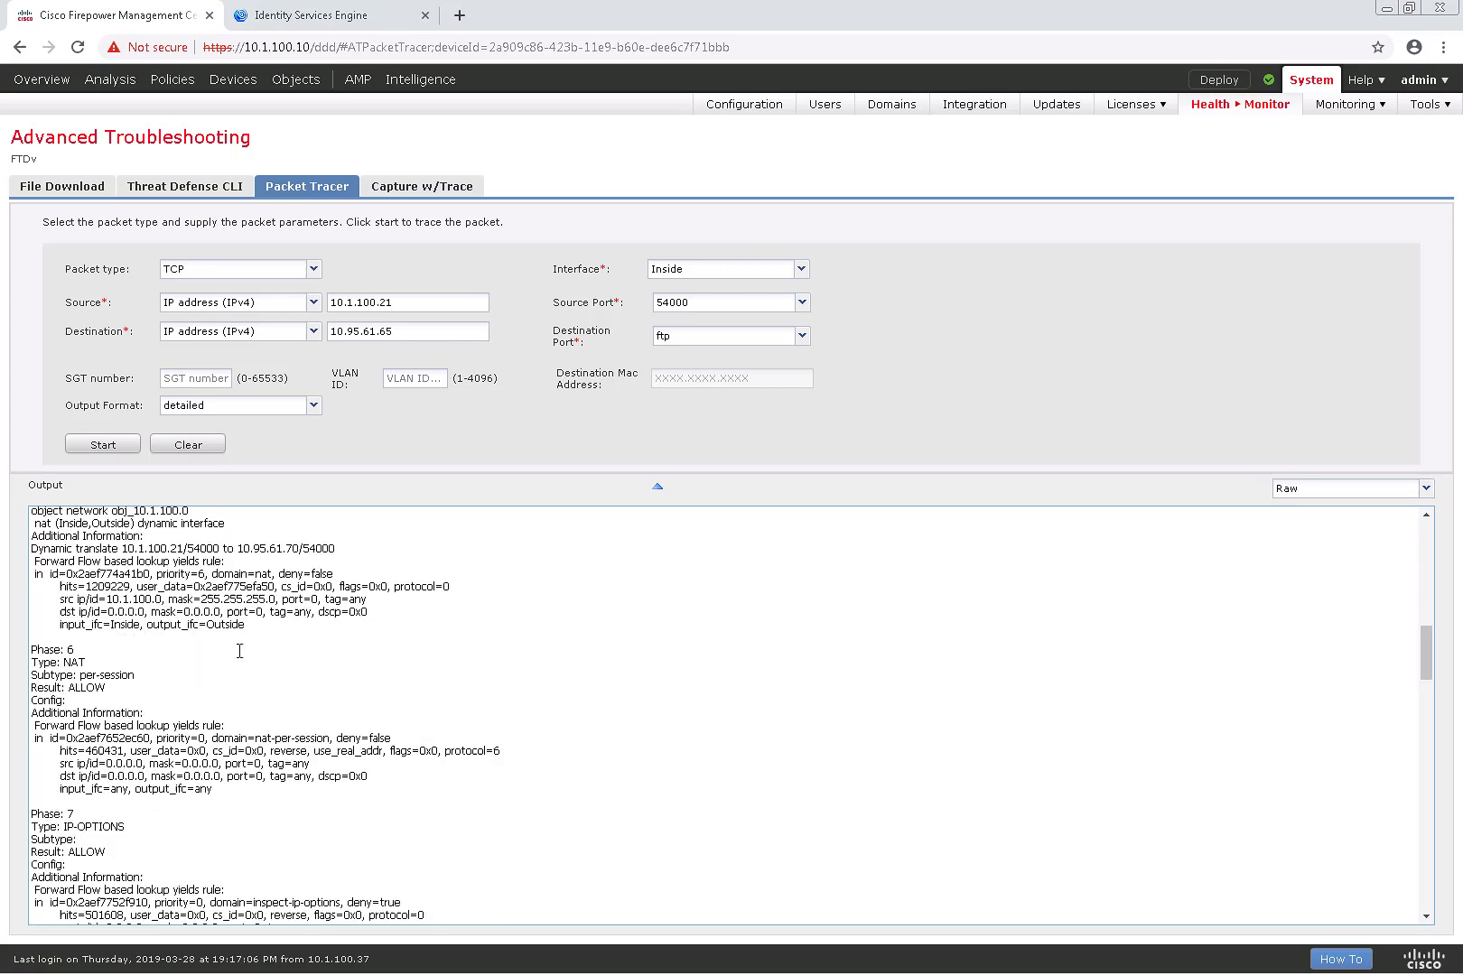
{"action": "scroll", "coordinate": [239, 650], "scroll_direction": "down", "scroll_amount": 5}
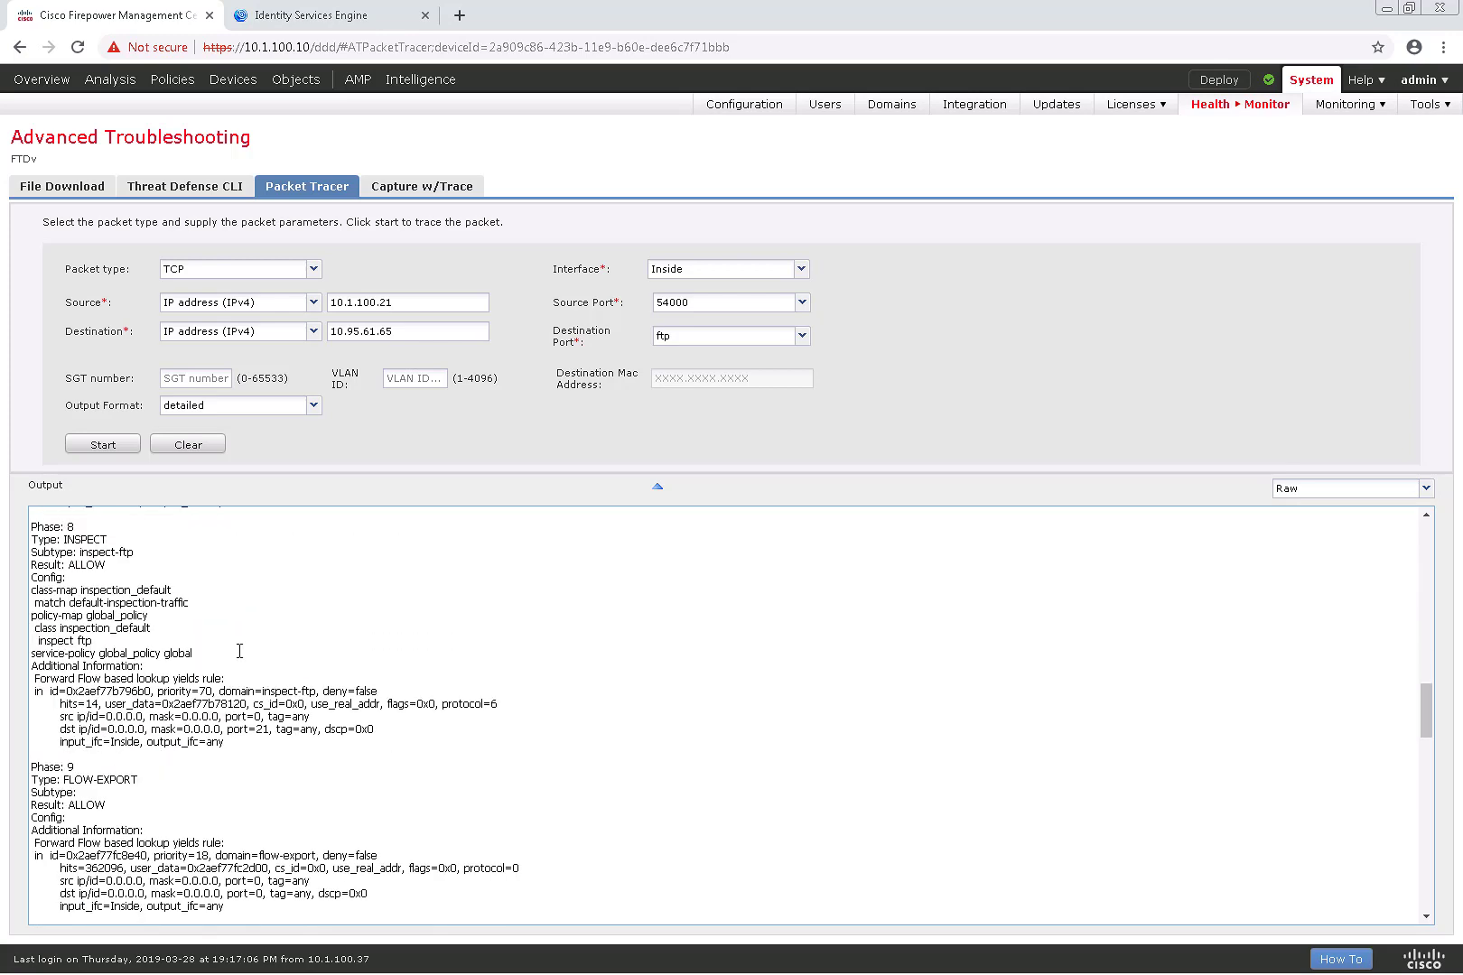
{"action": "scroll", "coordinate": [239, 650], "scroll_direction": "down", "scroll_amount": 10}
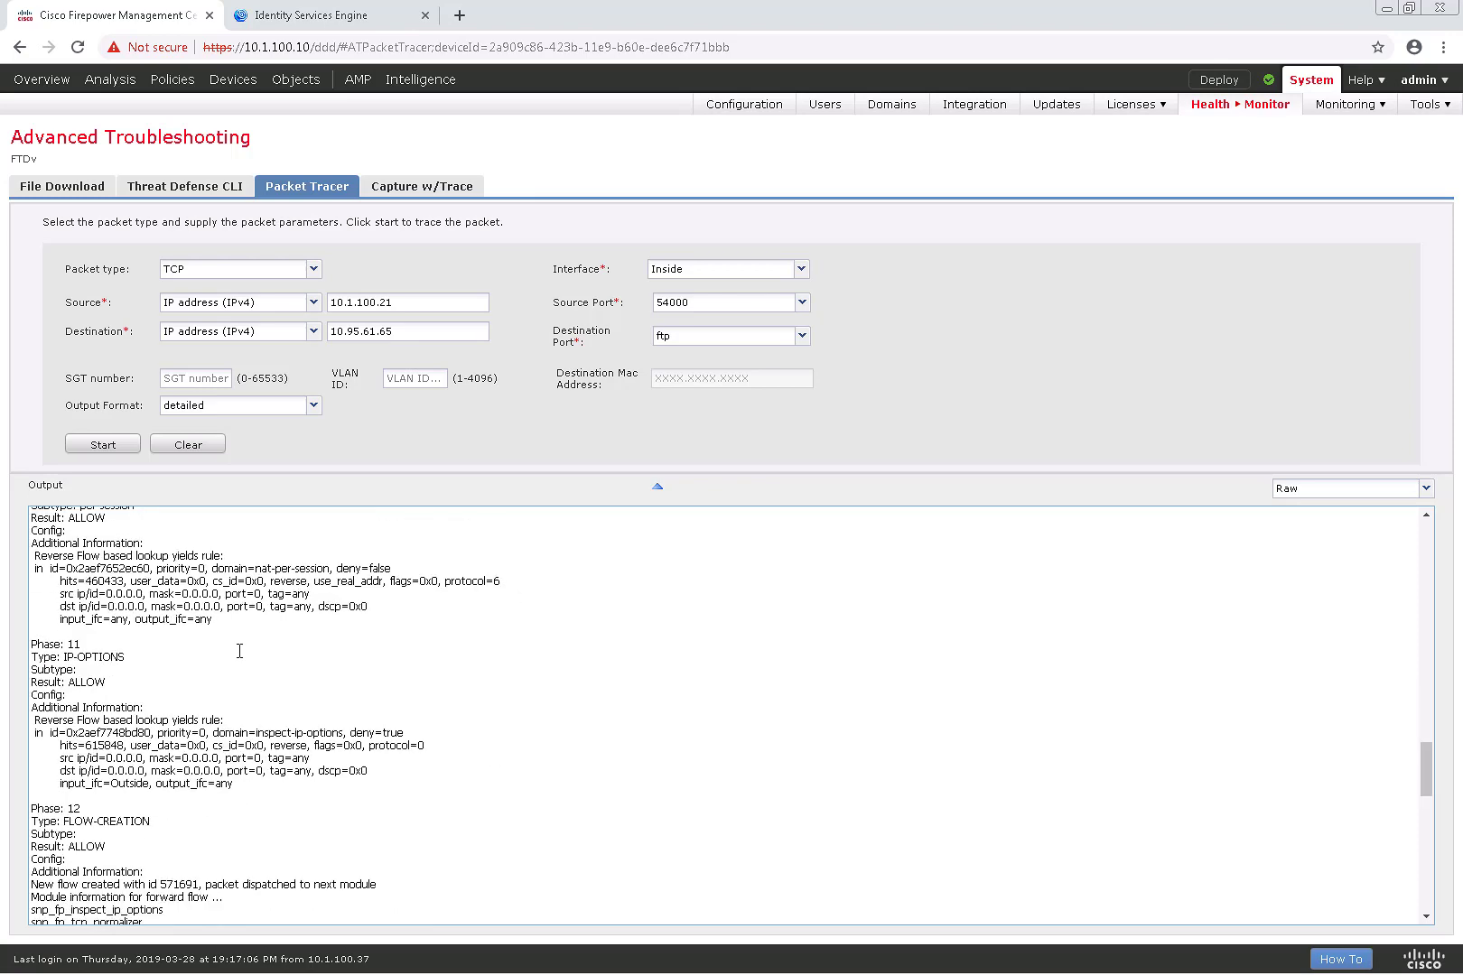
{"action": "scroll", "coordinate": [239, 644], "scroll_direction": "down", "scroll_amount": 9}
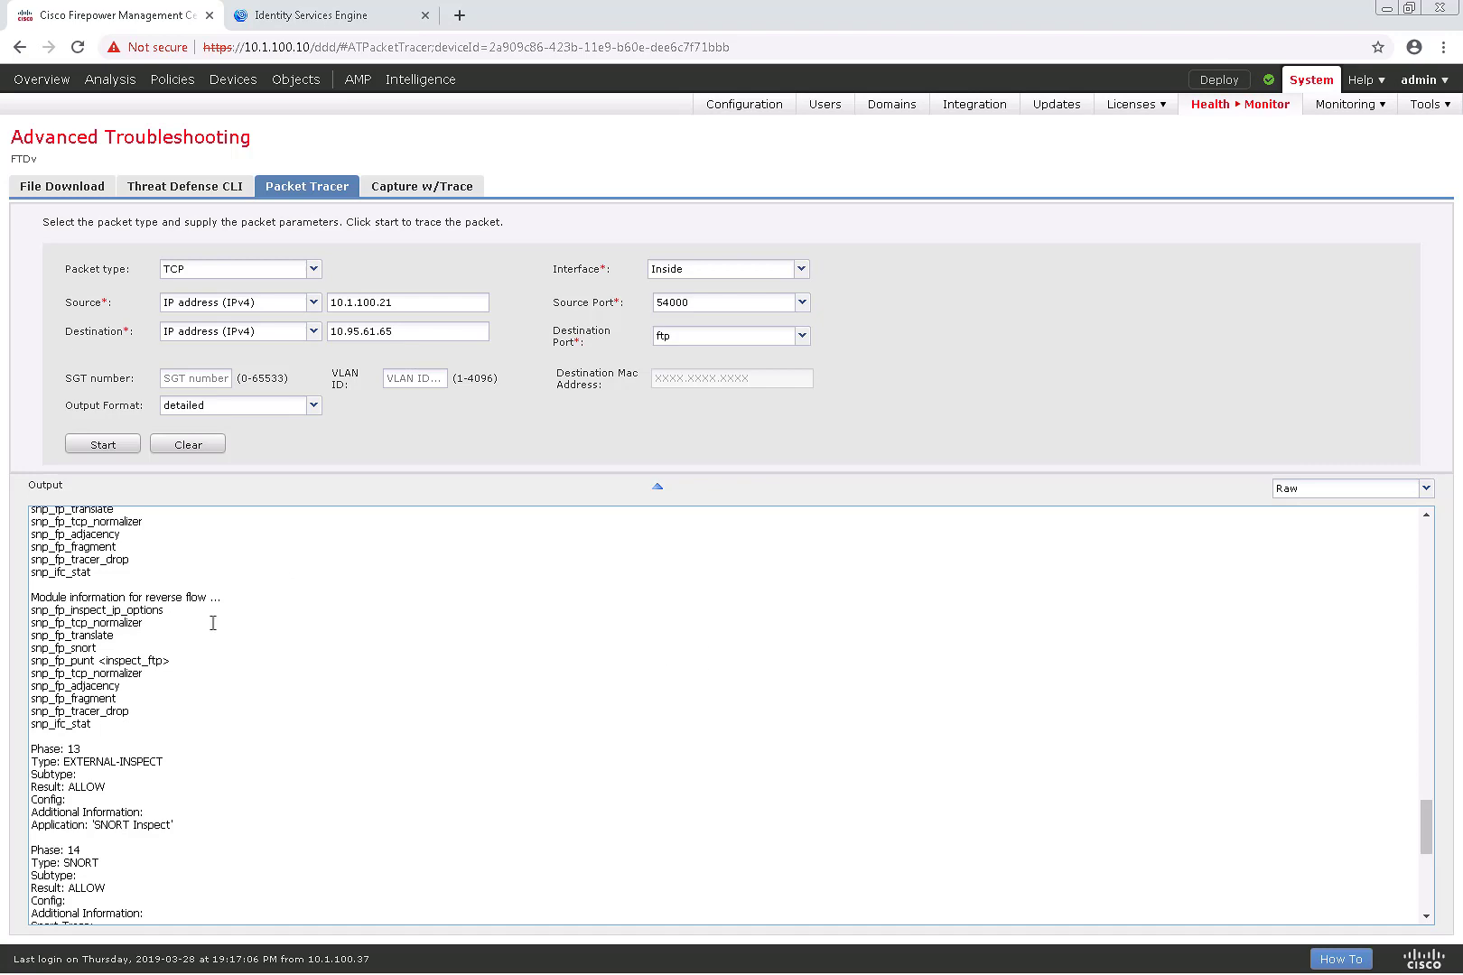
{"action": "scroll", "coordinate": [225, 616], "scroll_direction": "down", "scroll_amount": 3}
{"action": "scroll", "coordinate": [225, 615], "scroll_direction": "down", "scroll_amount": 2}
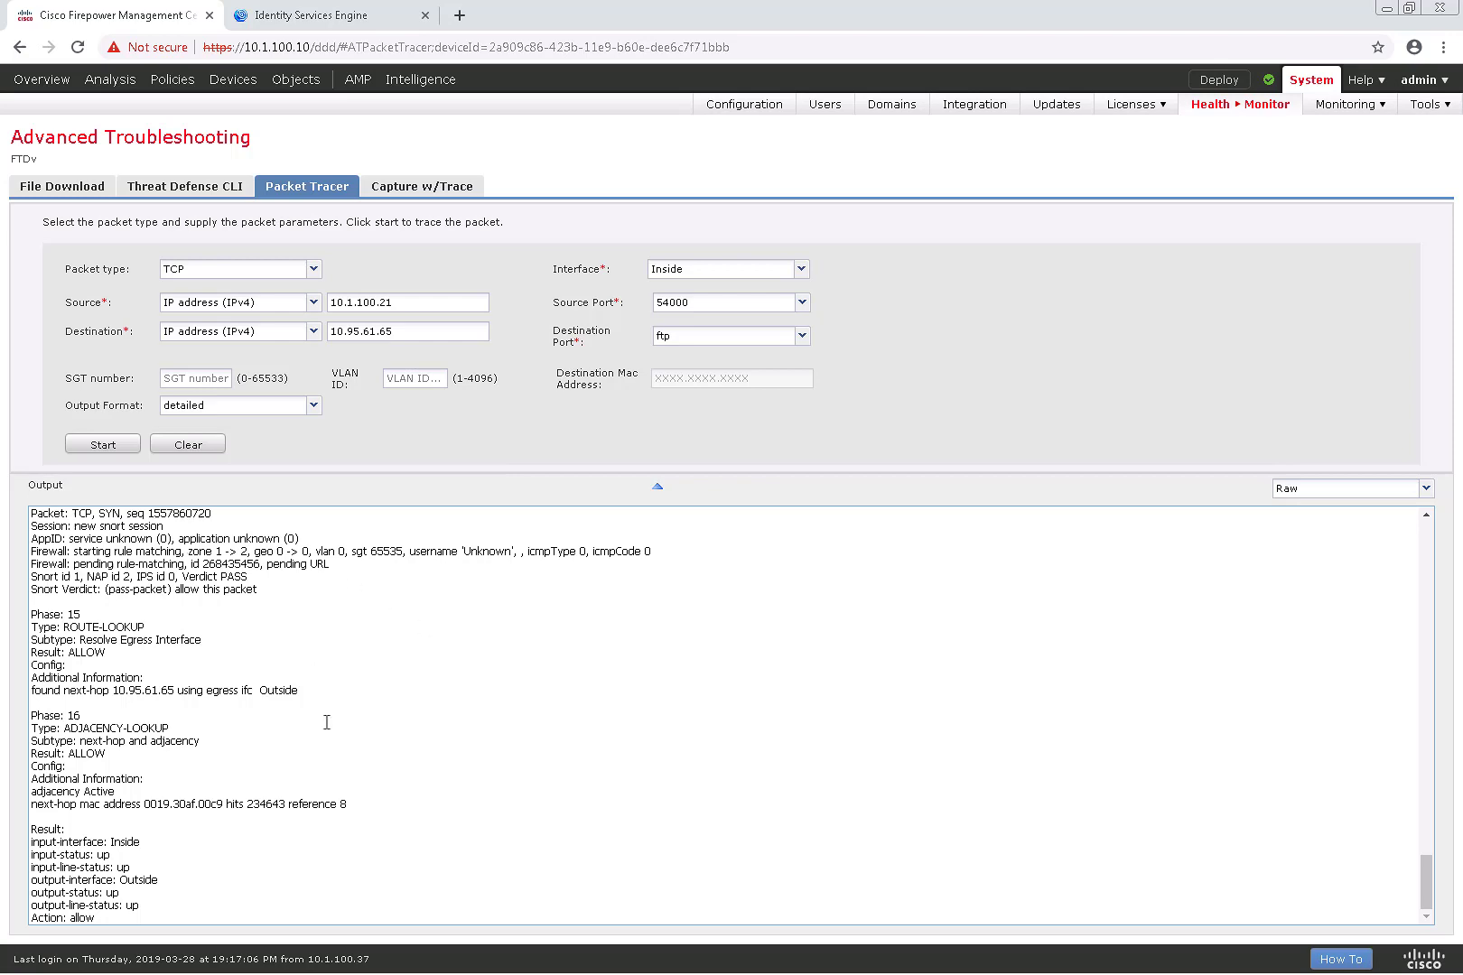
{"action": "scroll", "coordinate": [326, 722], "scroll_direction": "up", "scroll_amount": 3}
{"action": "scroll", "coordinate": [325, 722], "scroll_direction": "up", "scroll_amount": 4}
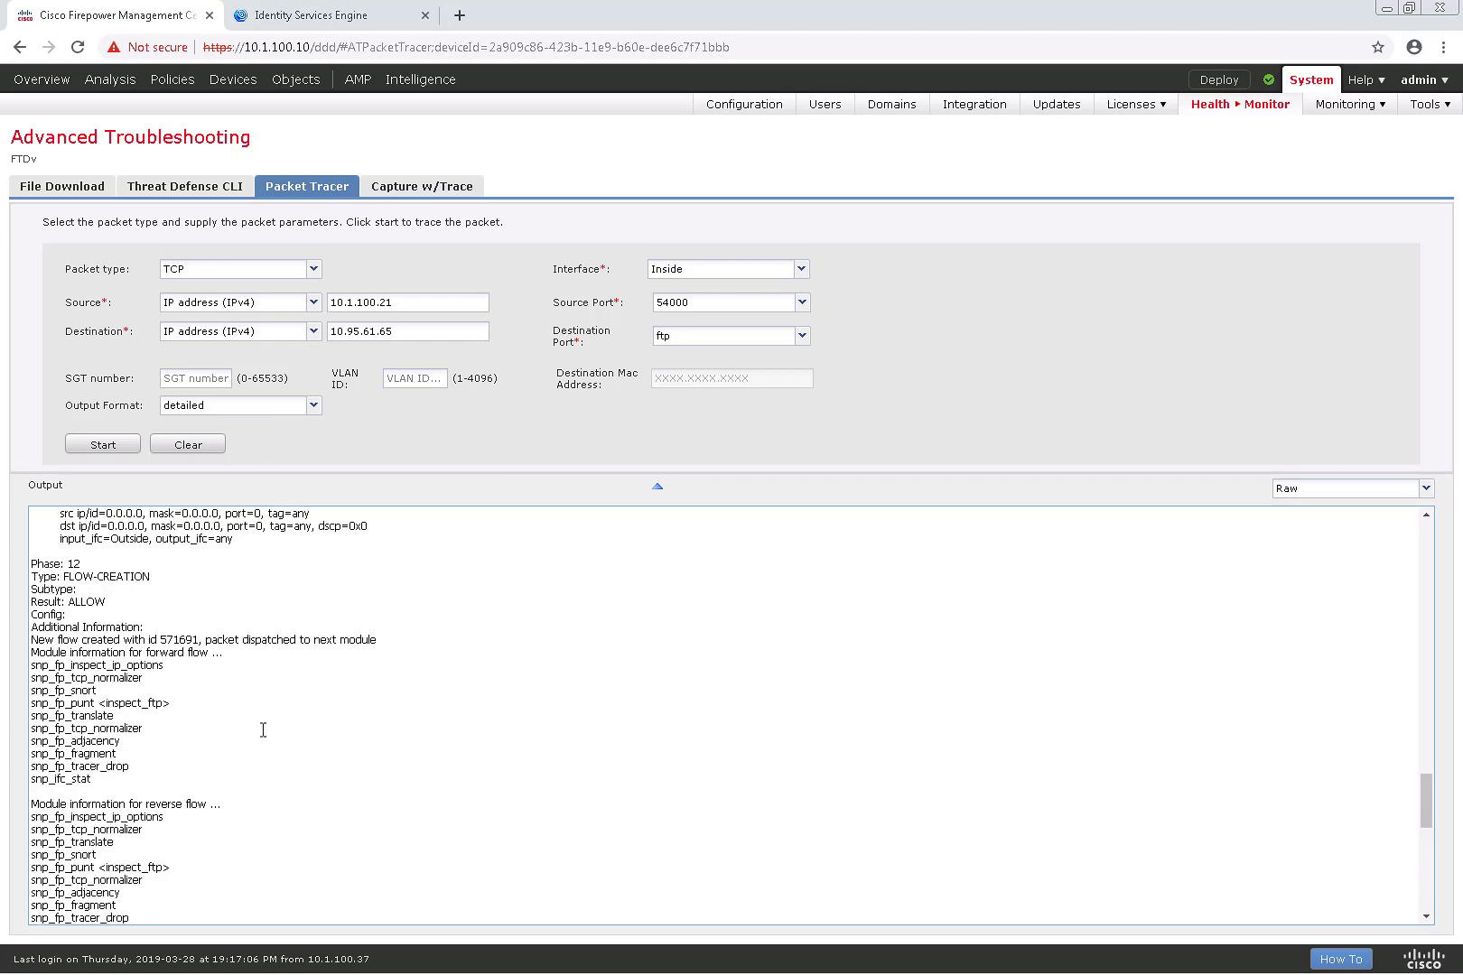
{"action": "scroll", "coordinate": [250, 727], "scroll_direction": "up", "scroll_amount": 2}
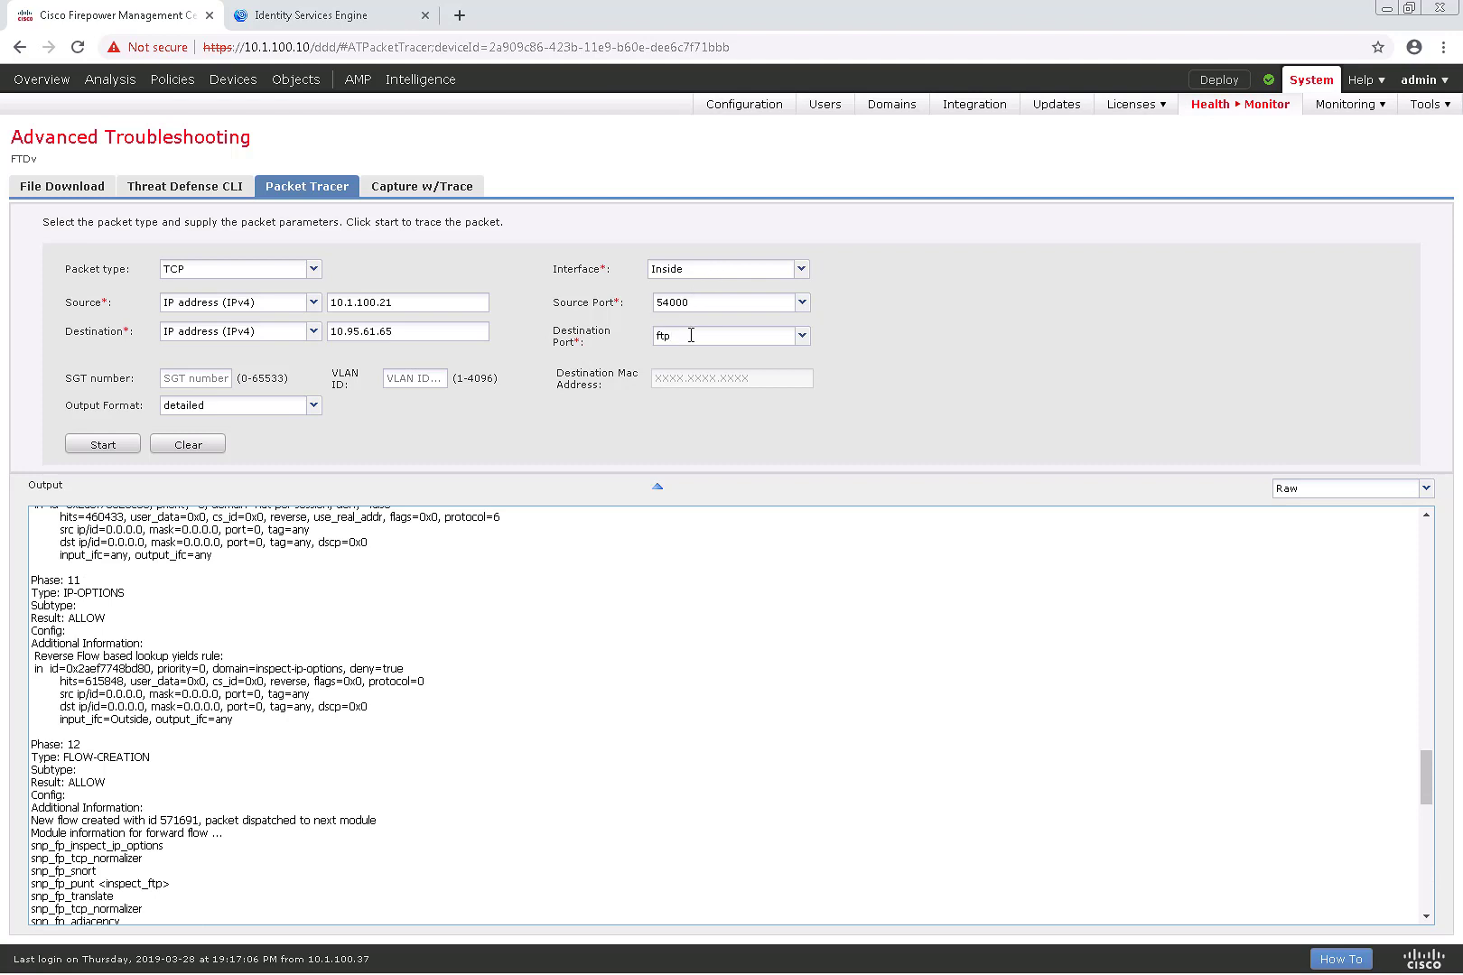
- Show the trace as a Tree, expanding and collapsing Phase 1 ACCESS-LIST and Phase 16 ADJACENCY-LOOKUP
{"action": "left_click", "coordinate": [1348, 492]}
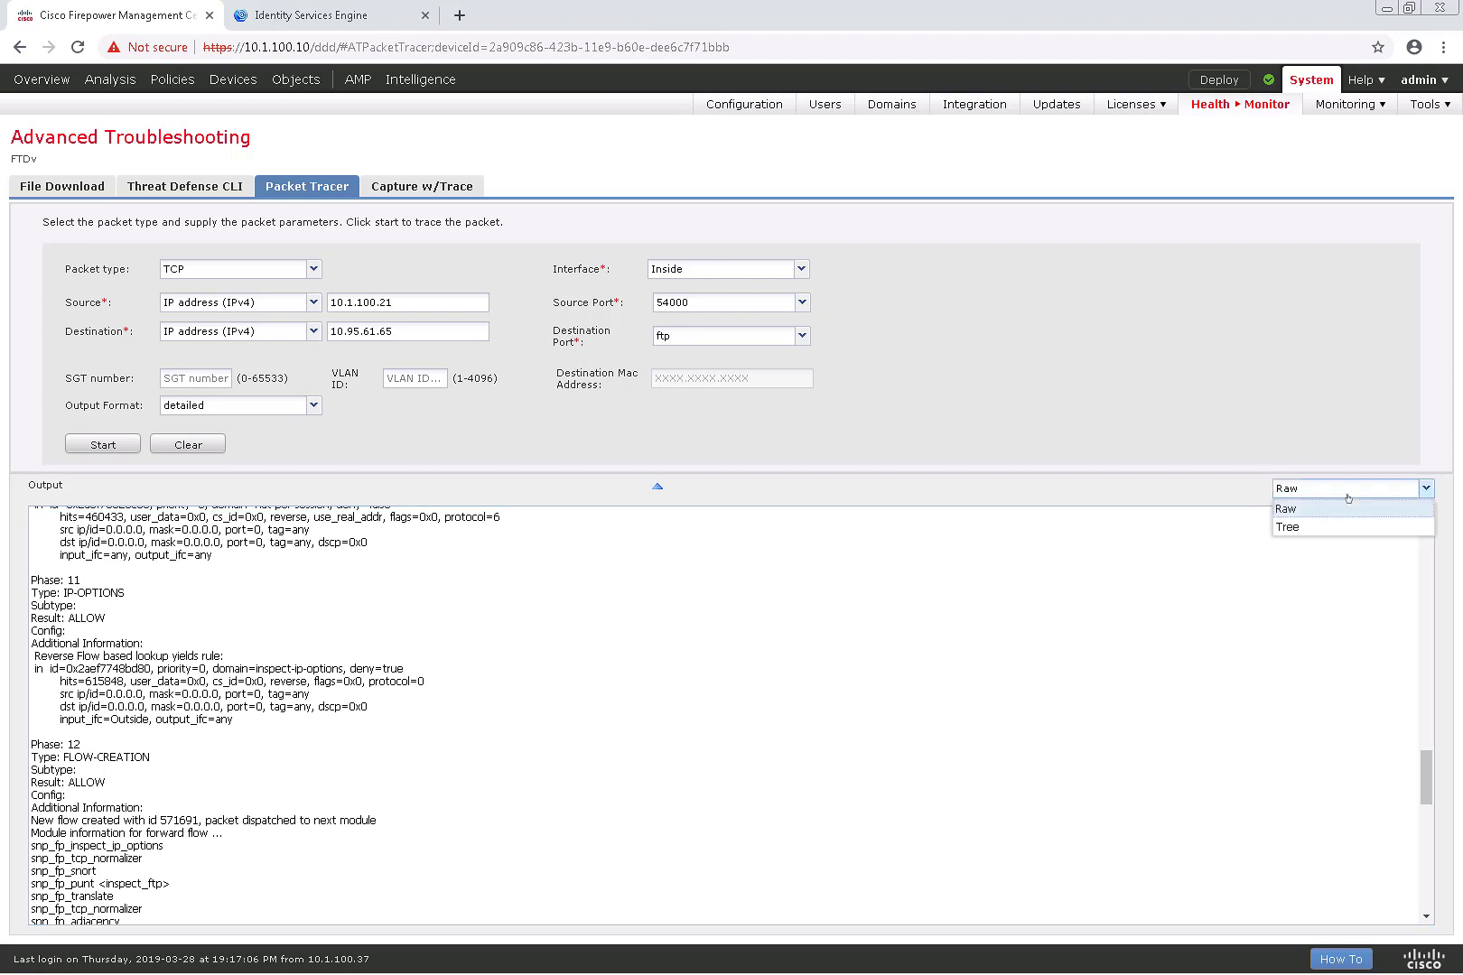
{"action": "left_click", "coordinate": [1344, 526]}
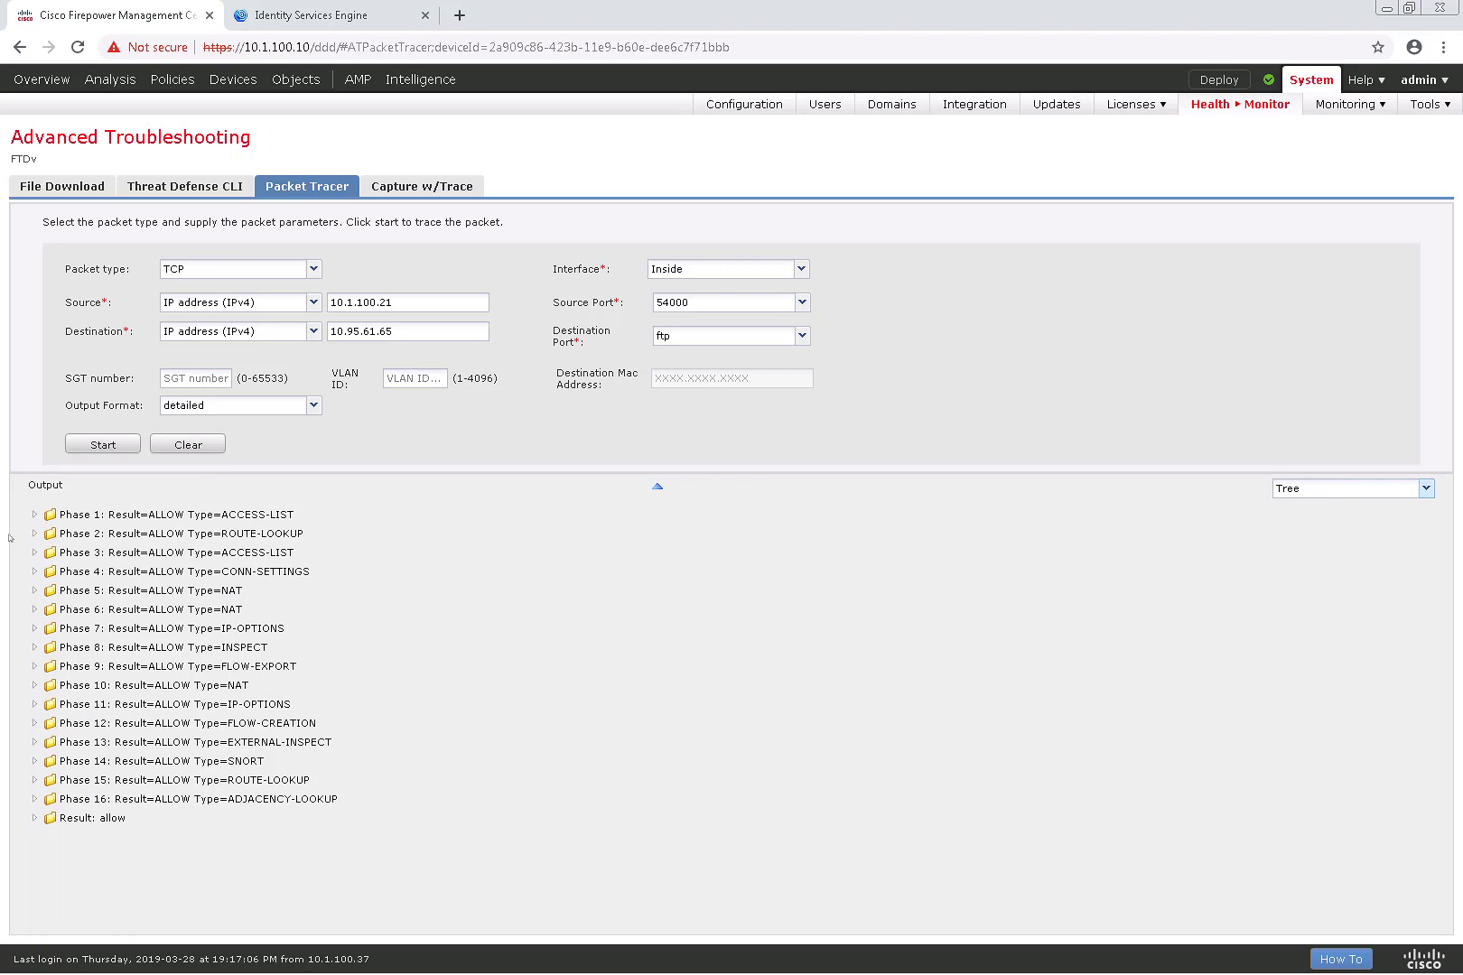
{"action": "left_click", "coordinate": [36, 515]}
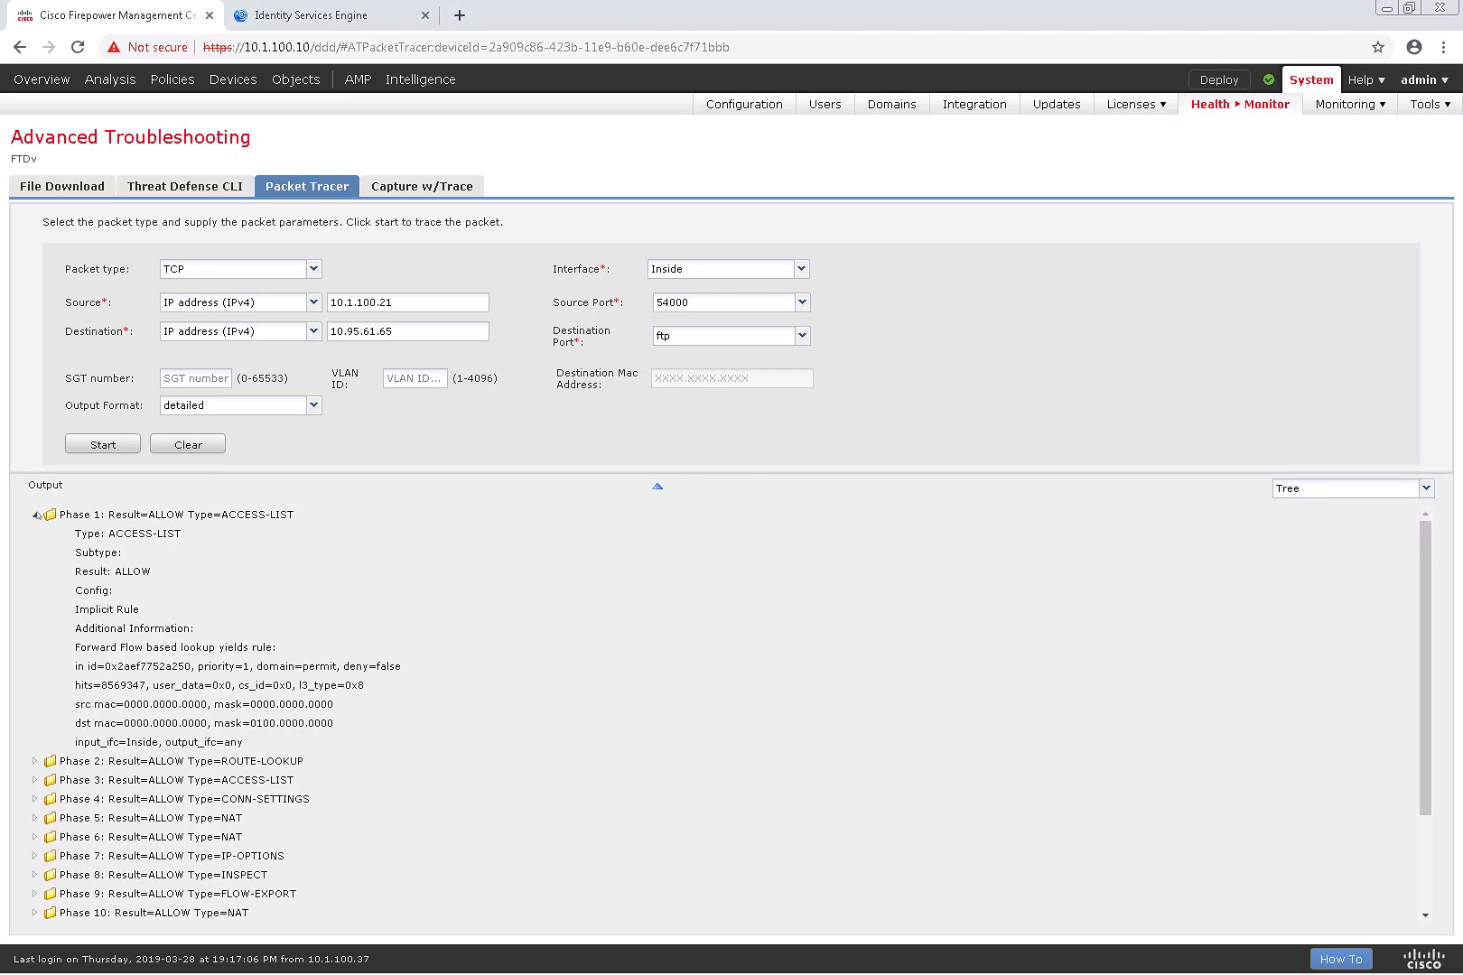
{"action": "left_click", "coordinate": [36, 515]}
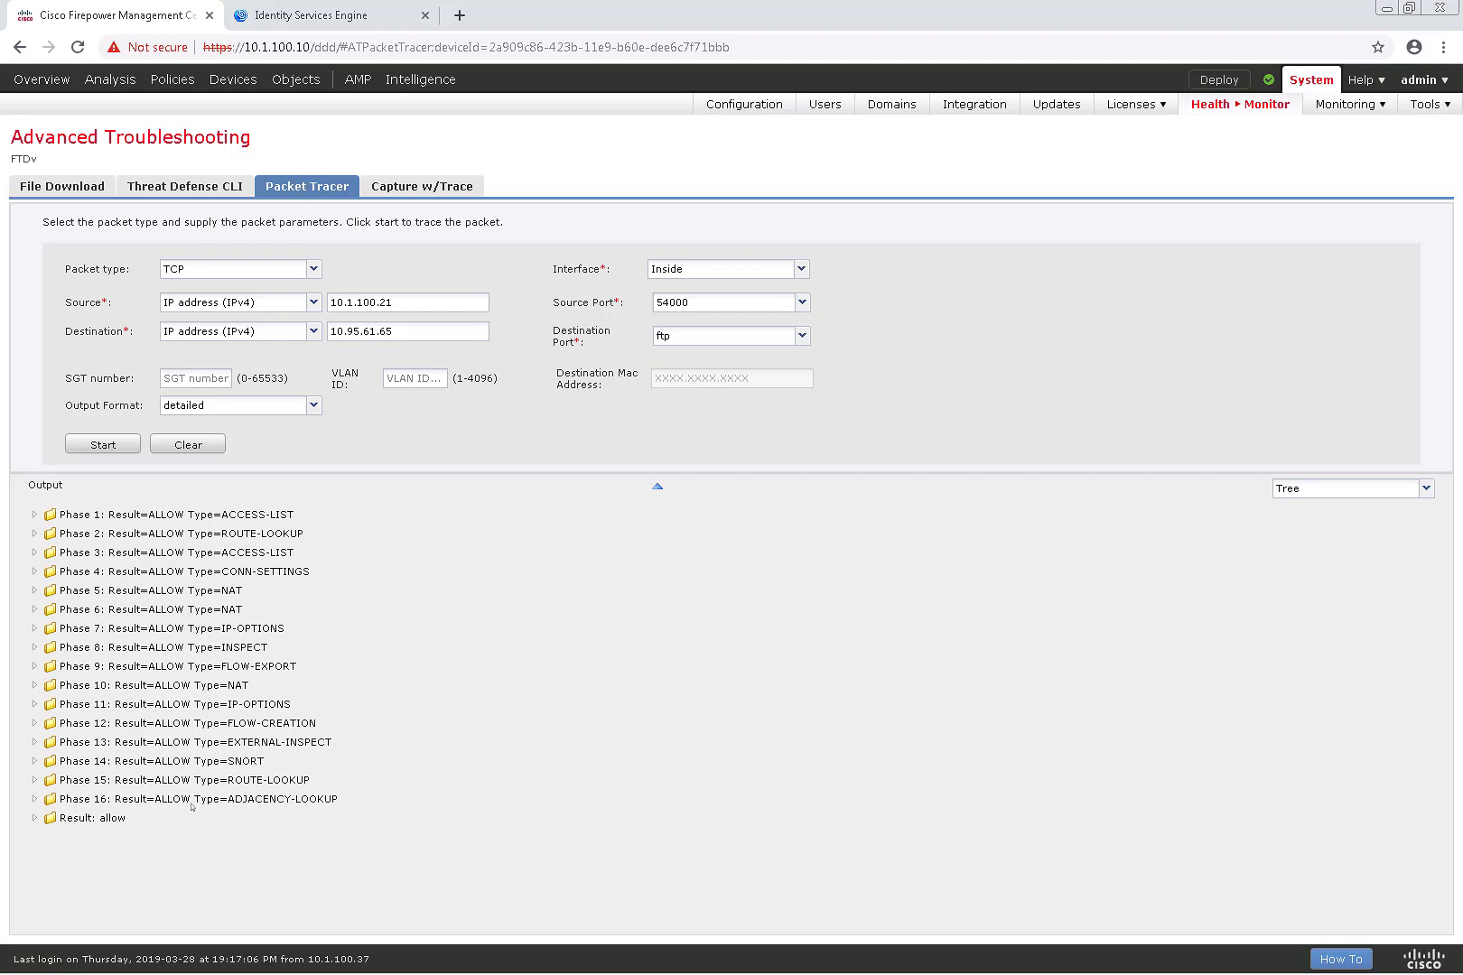
{"action": "left_click", "coordinate": [35, 799]}
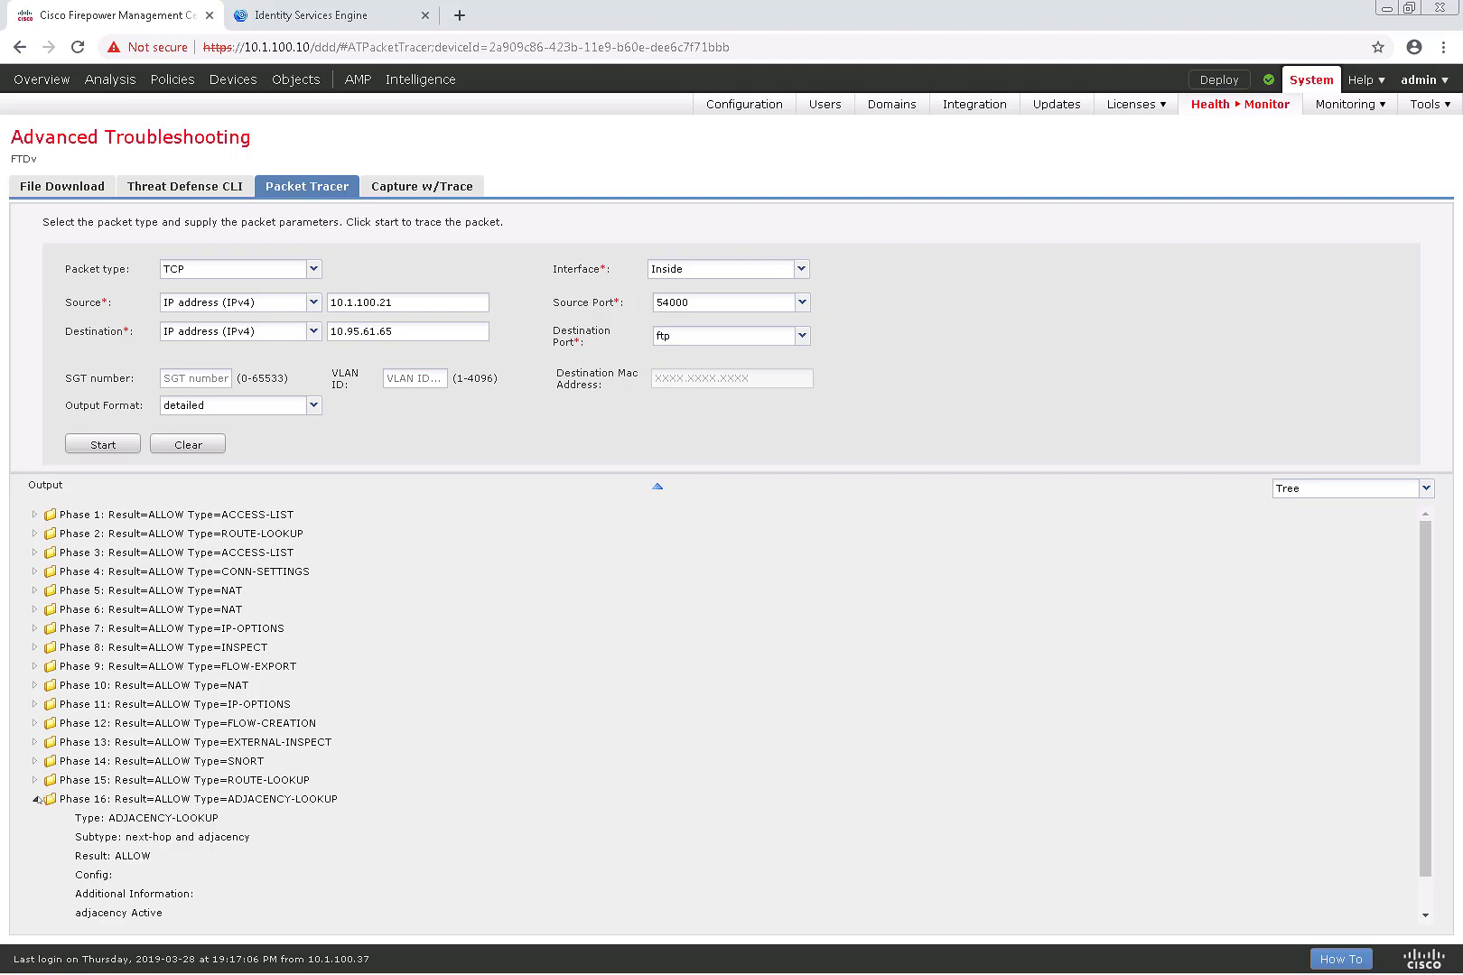
{"action": "left_click", "coordinate": [35, 799]}
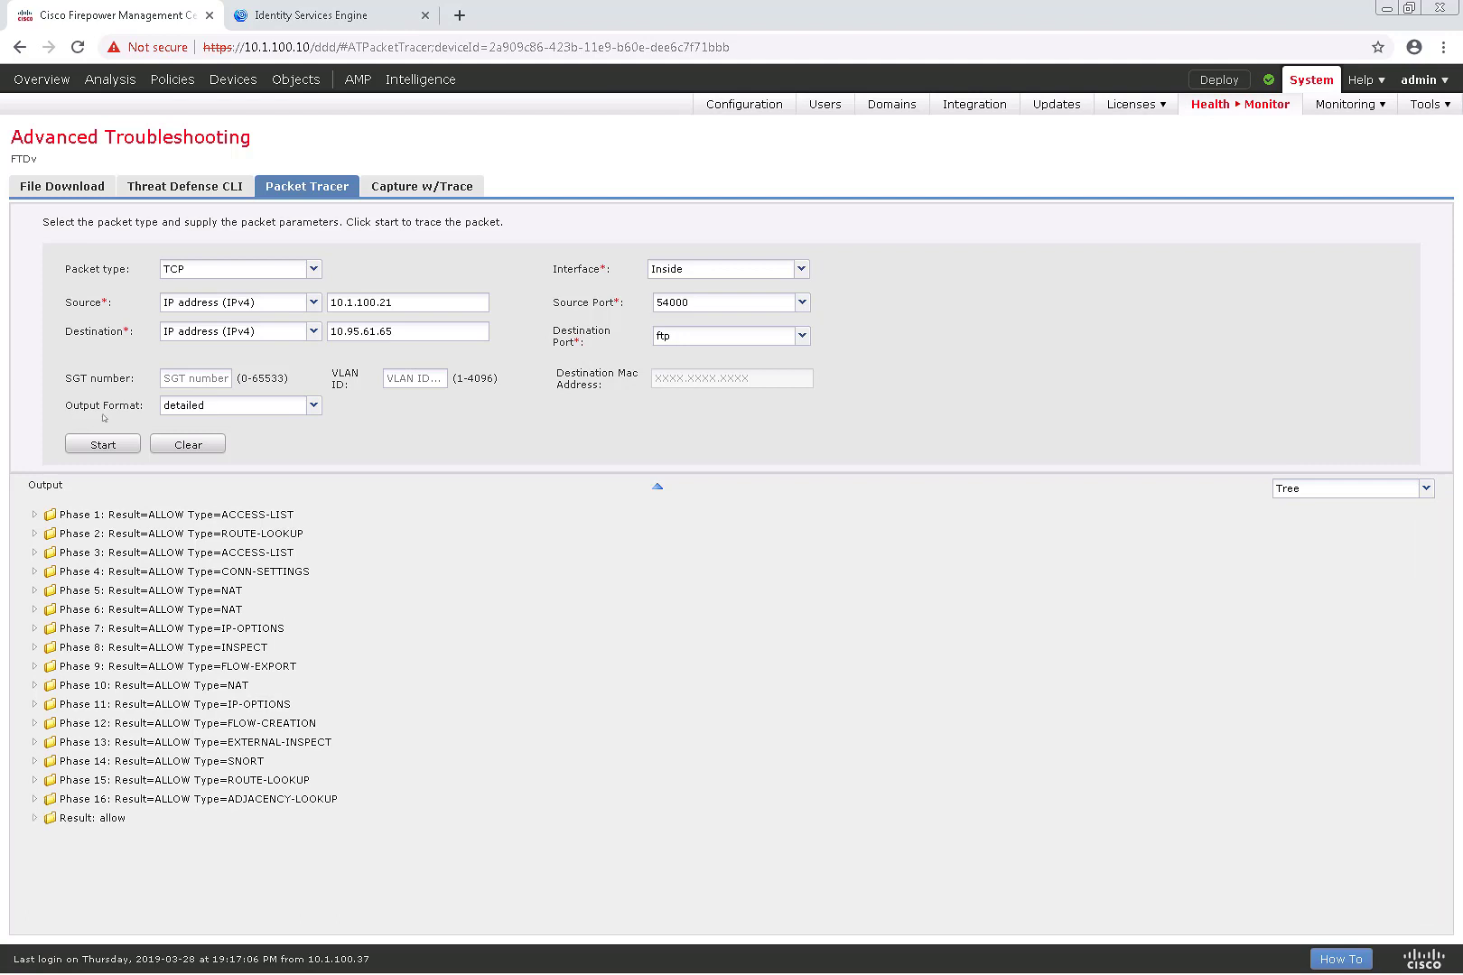
- Add a new capture on the Capture w/Trace page named Test-AD on the Inside interface
{"action": "left_click", "coordinate": [423, 185]}
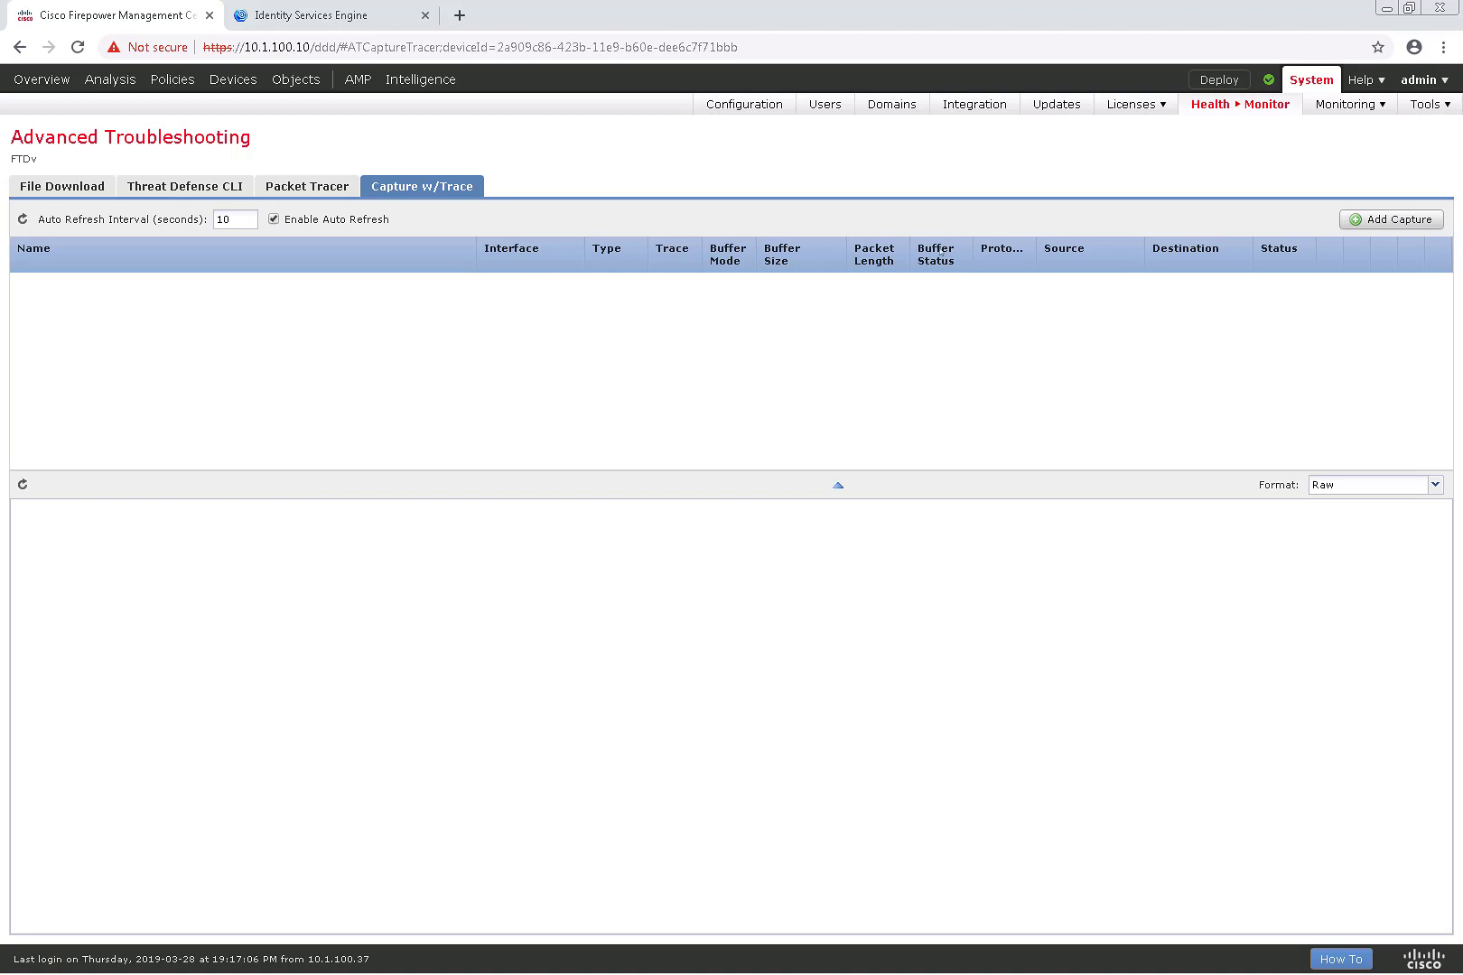
{"action": "left_click", "coordinate": [1395, 219]}
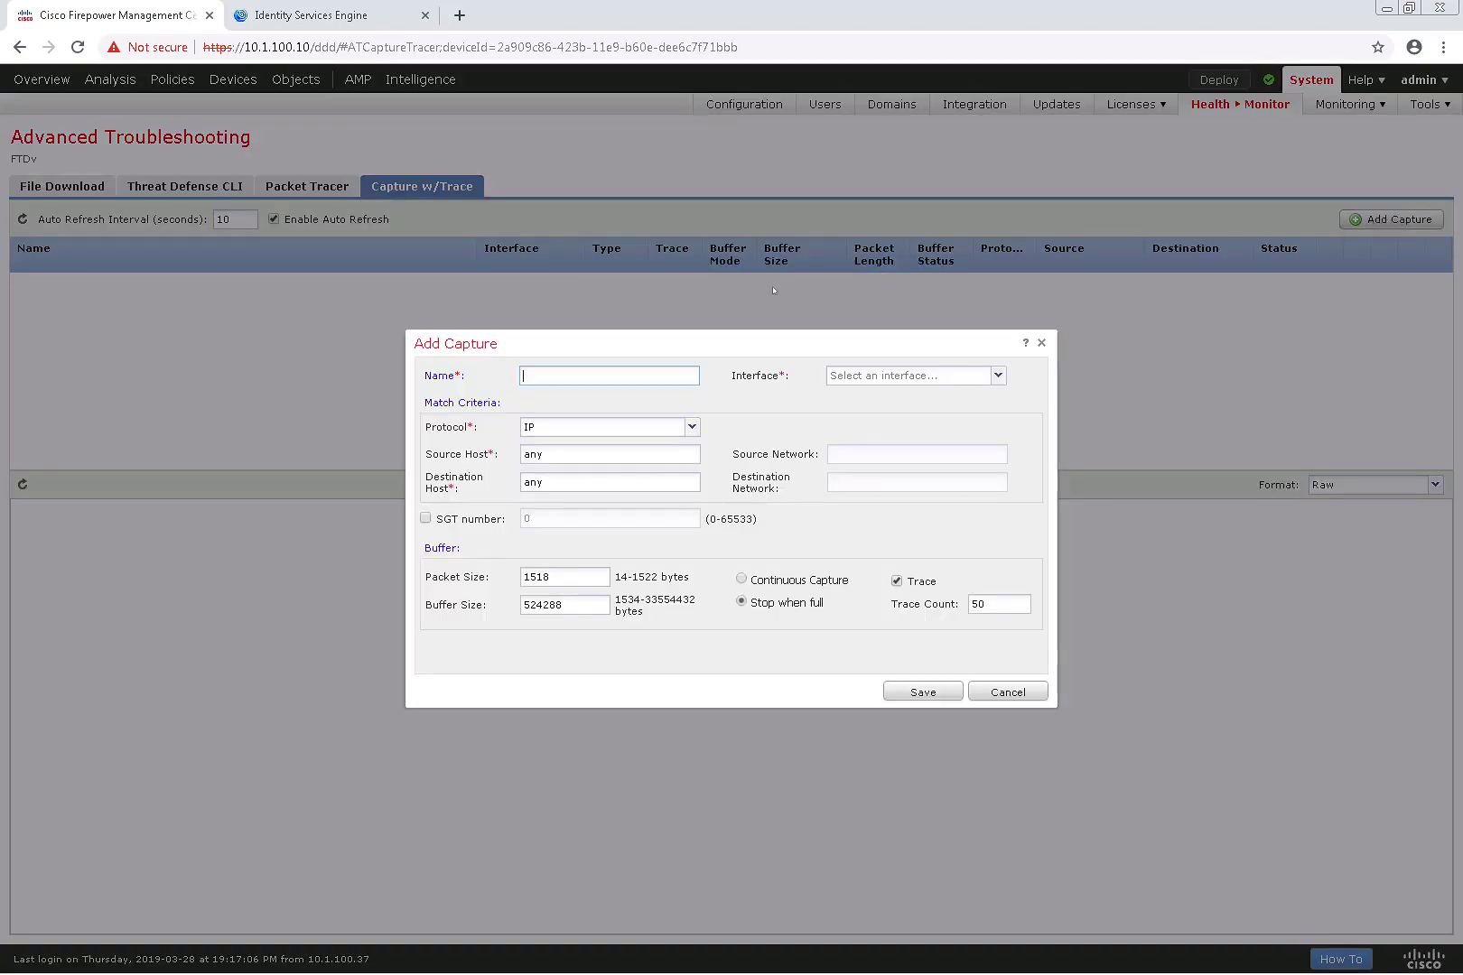
{"action": "type", "text": "Test-AD"}
{"action": "left_click", "coordinate": [914, 380]}
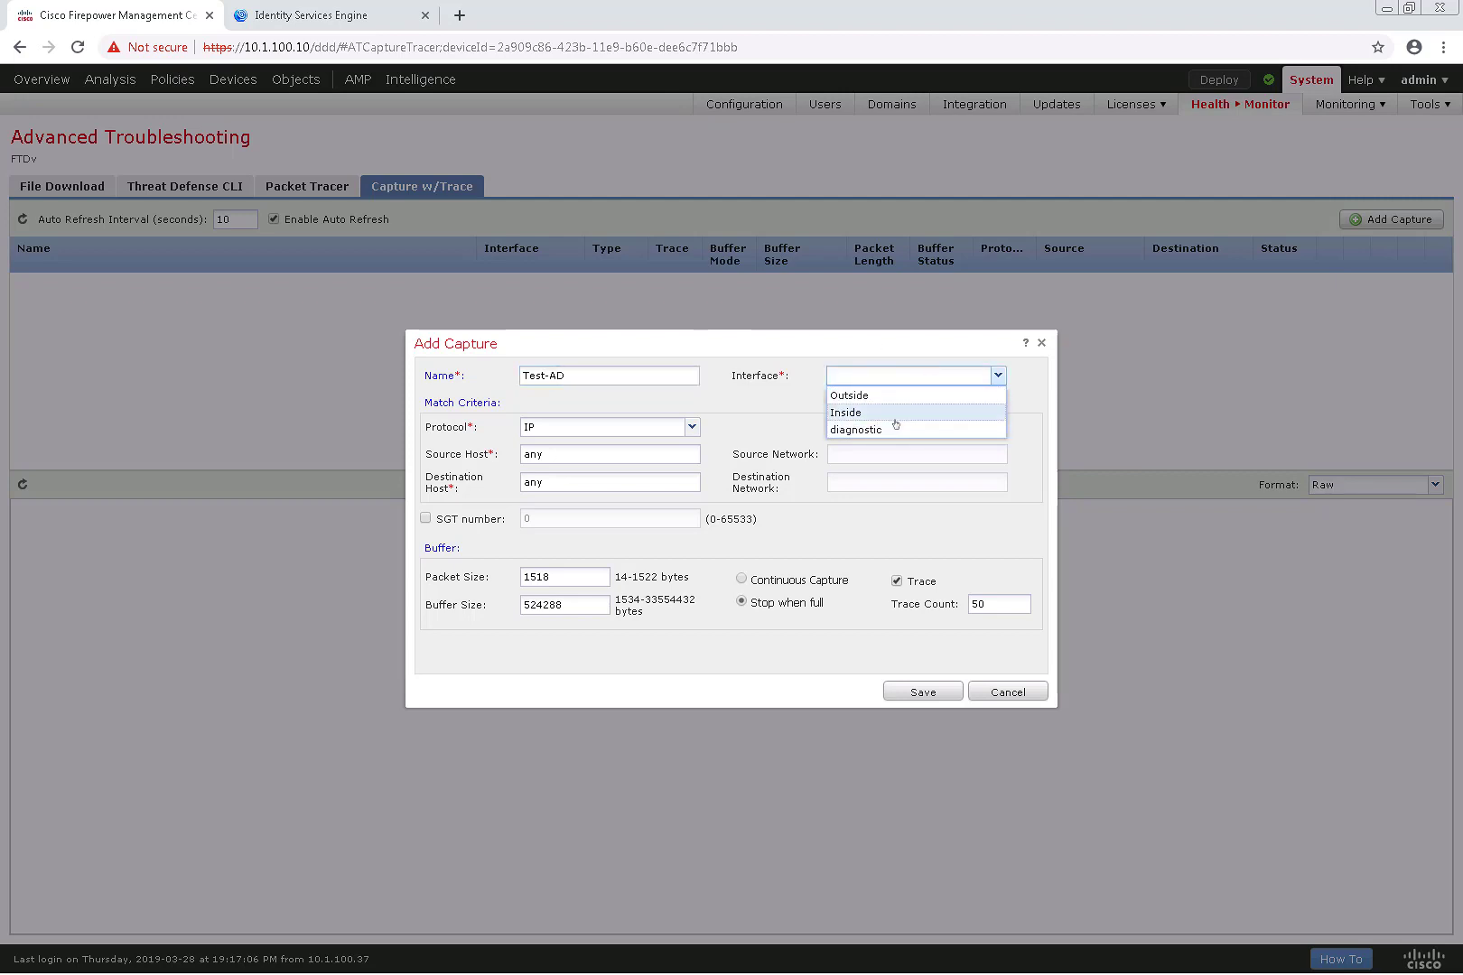
{"action": "left_click", "coordinate": [894, 416]}
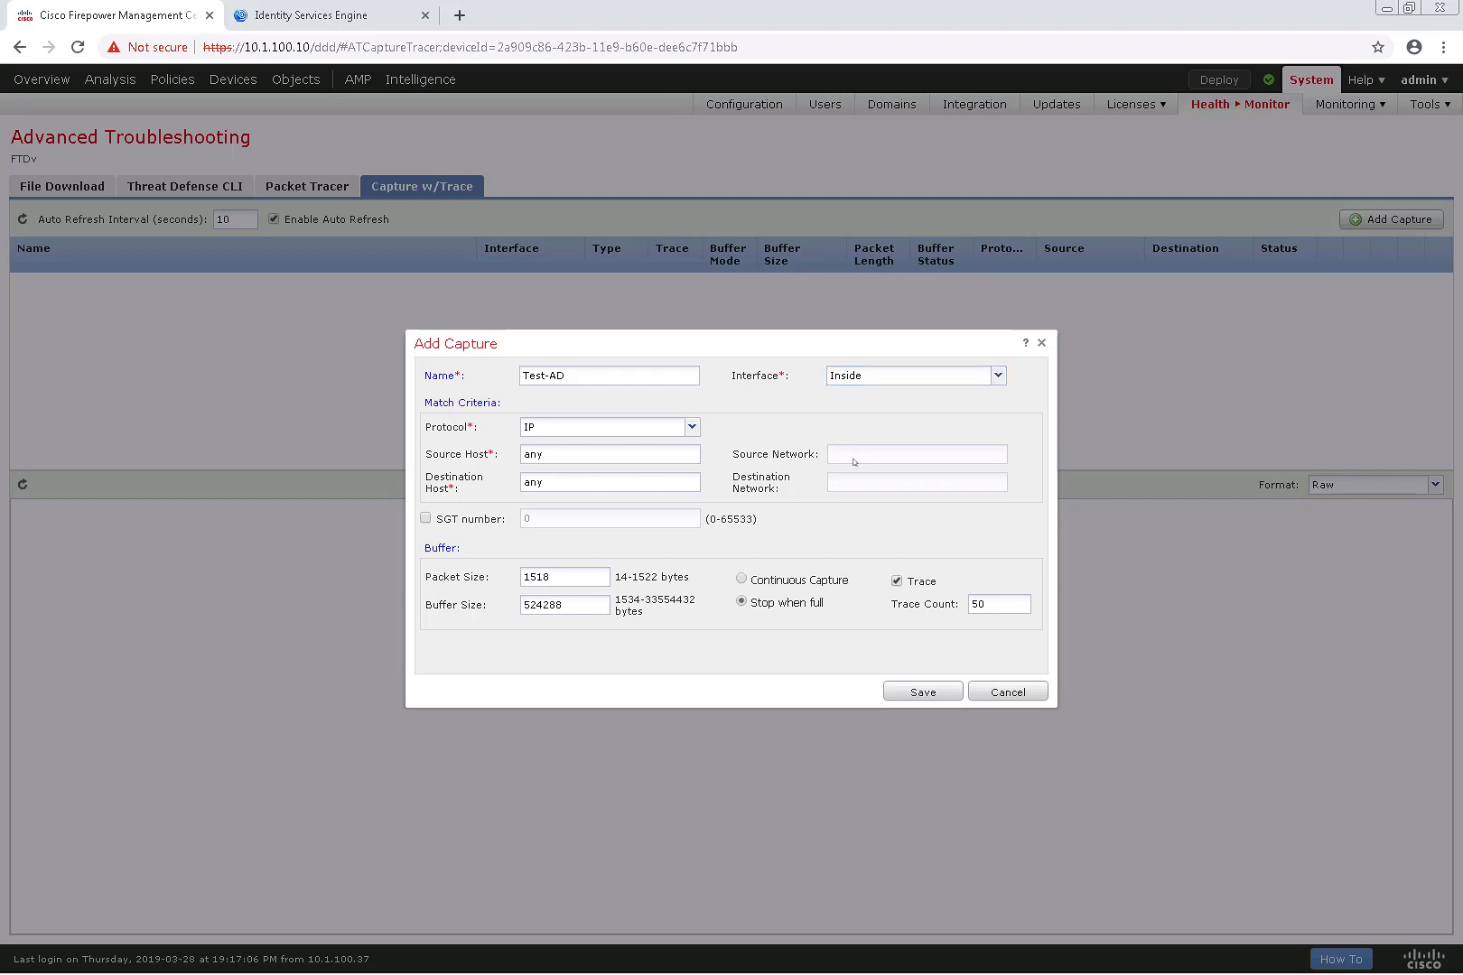
- Set the capture's source host to 10.1.100.40 and its destination host to any
{"action": "double_click", "coordinate": [652, 454]}
{"action": "key", "text": "BackSpace"}
{"action": "type", "text": "10"}
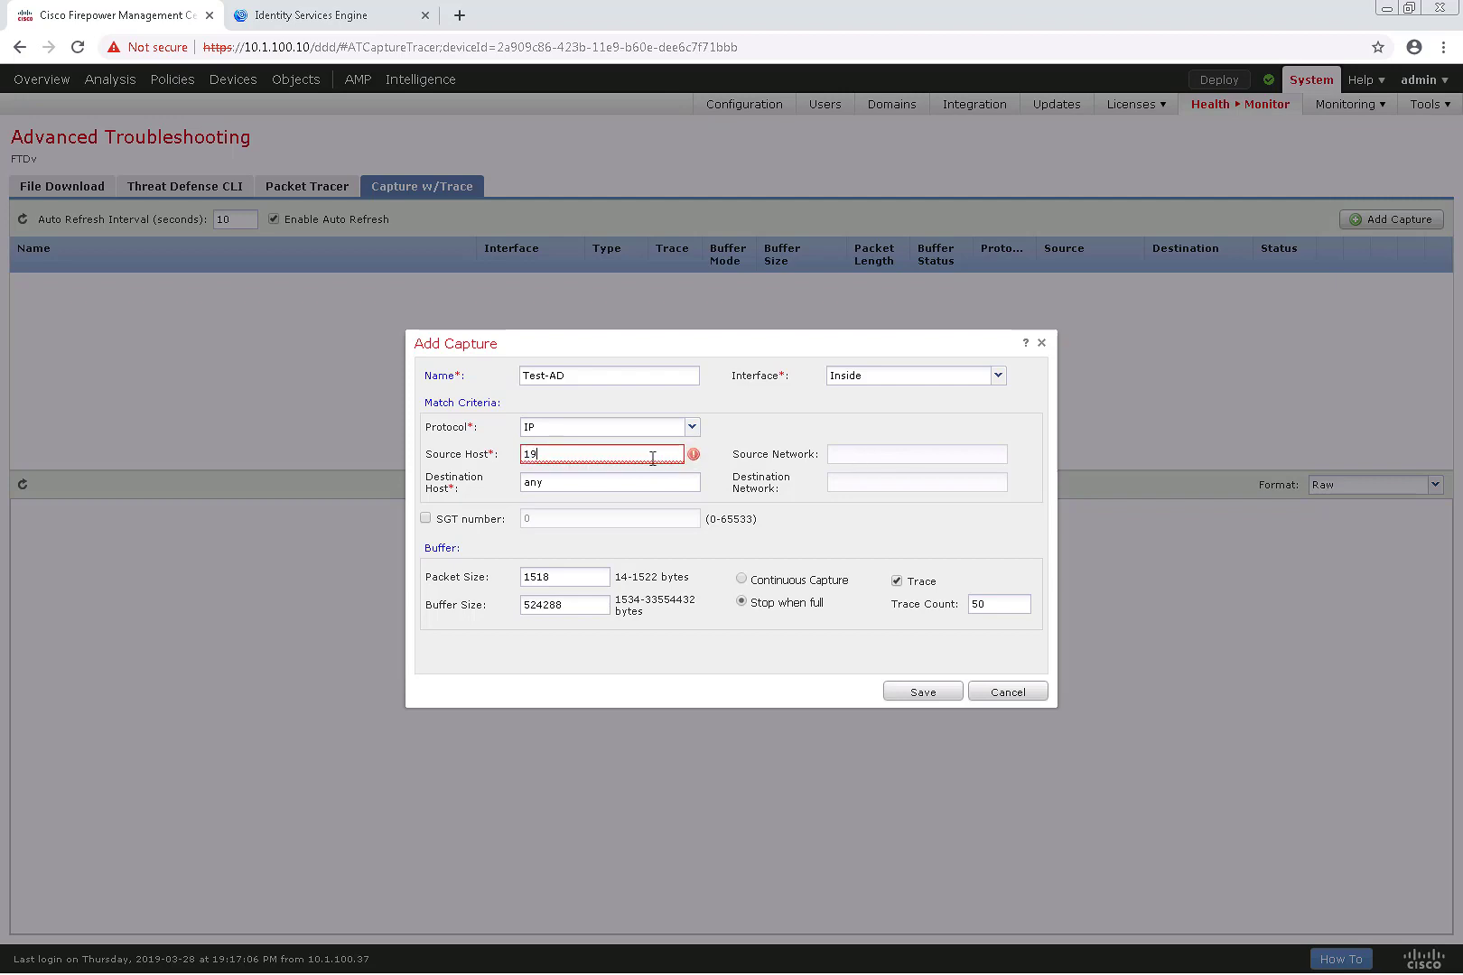
{"action": "type", "text": ".."}
{"action": "type", "text": "1.100."}
{"action": "type", "text": "40"}
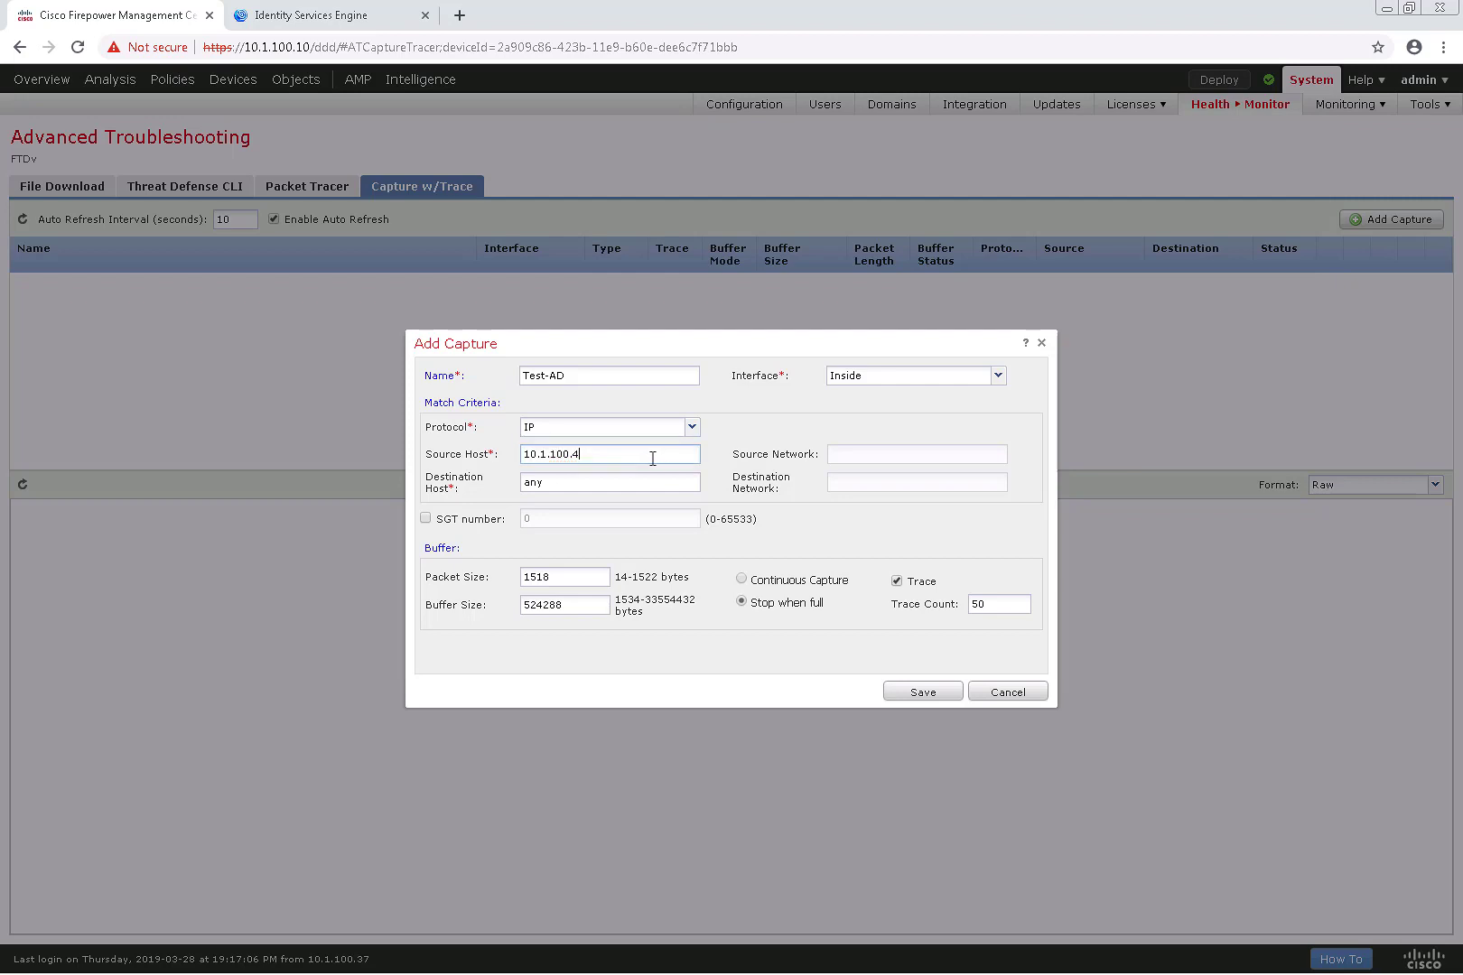
{"action": "key", "text": "Tab"}
{"action": "type", "text": "10.95"}
{"action": "key", "text": "BackSpace"}
{"action": "key", "text": "BackSpace"}
{"action": "key", "text": "BackSpace"}
{"action": "key", "text": "BackSpace"}
{"action": "key", "text": "BackSpace"}
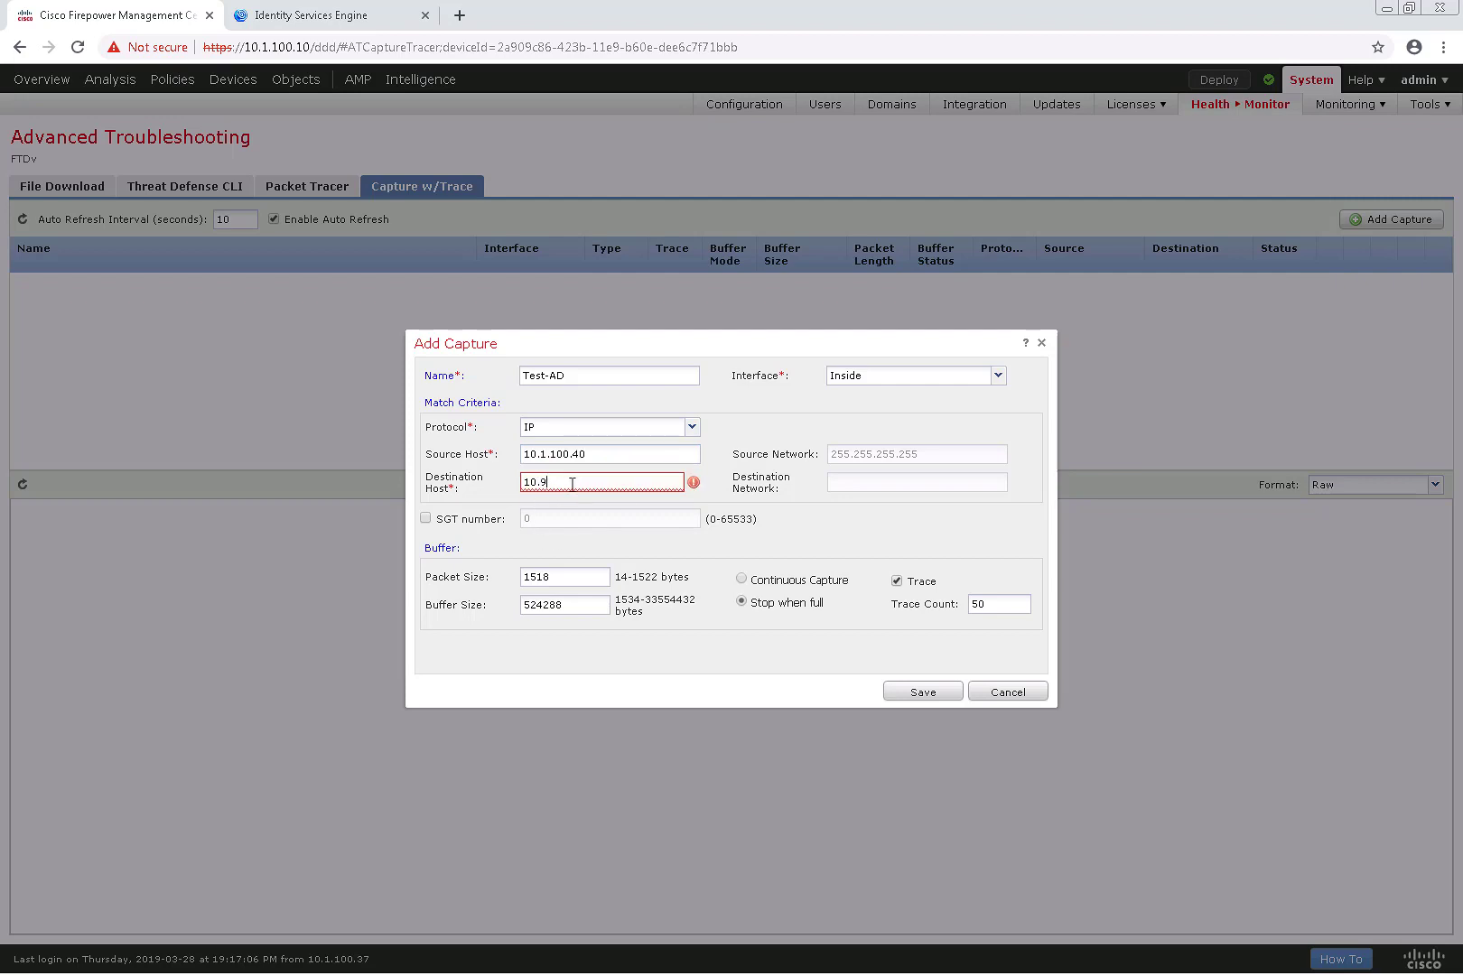
{"action": "left_click", "coordinate": [650, 603]}
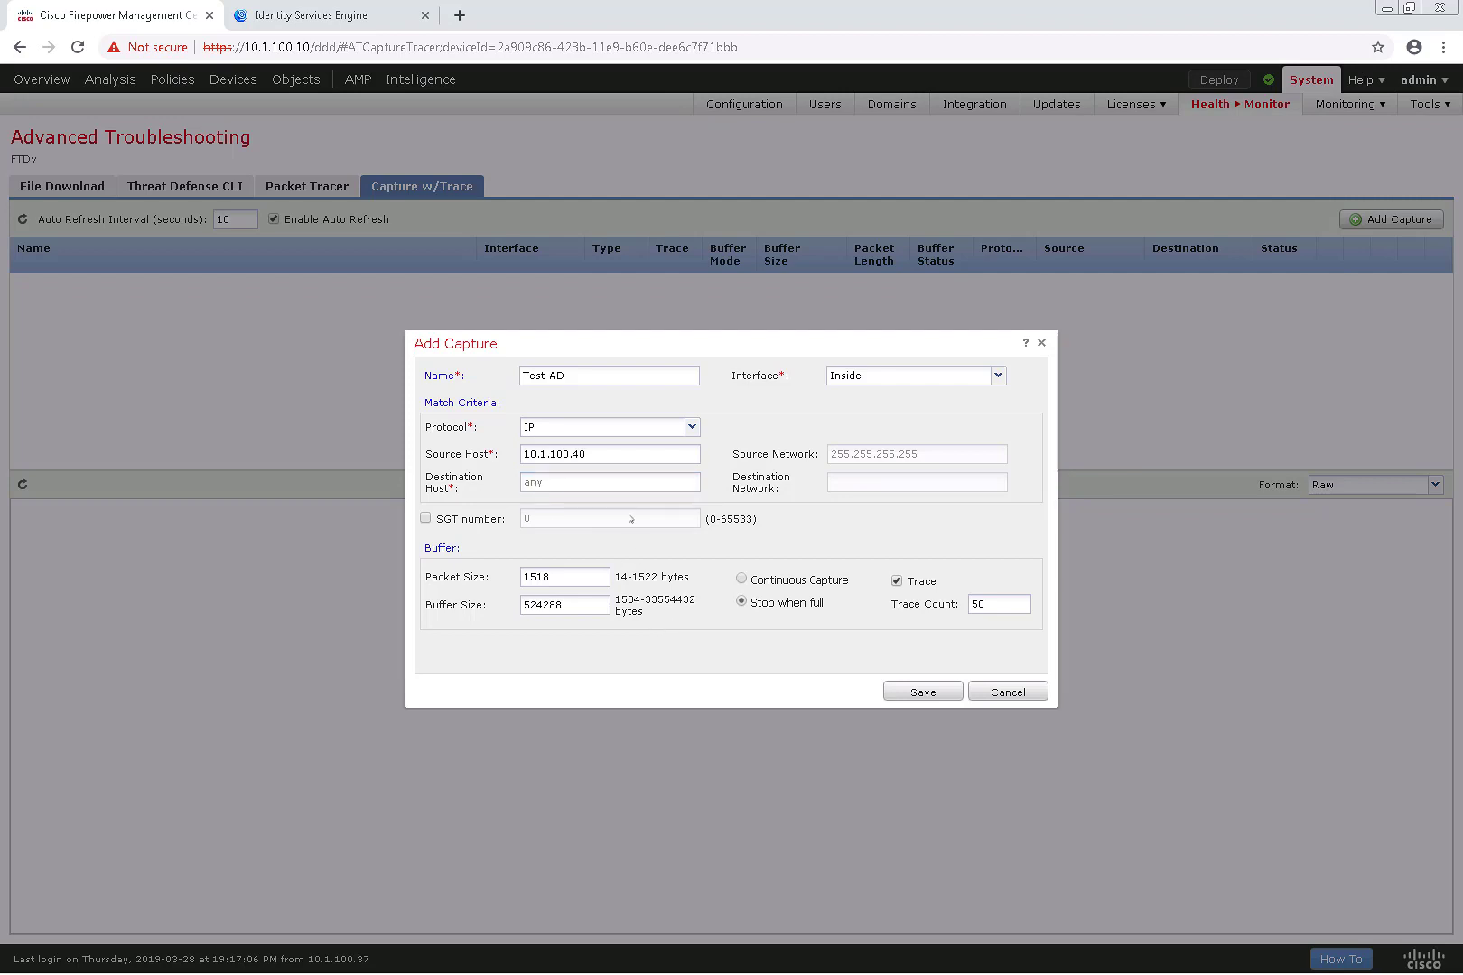
{"action": "left_click", "coordinate": [623, 484]}
{"action": "type", "text": "any"}
{"action": "left_click", "coordinate": [611, 576]}
- Save the Test-AD capture and confirm the raw output reports 10 packets captured
{"action": "left_click", "coordinate": [891, 693]}
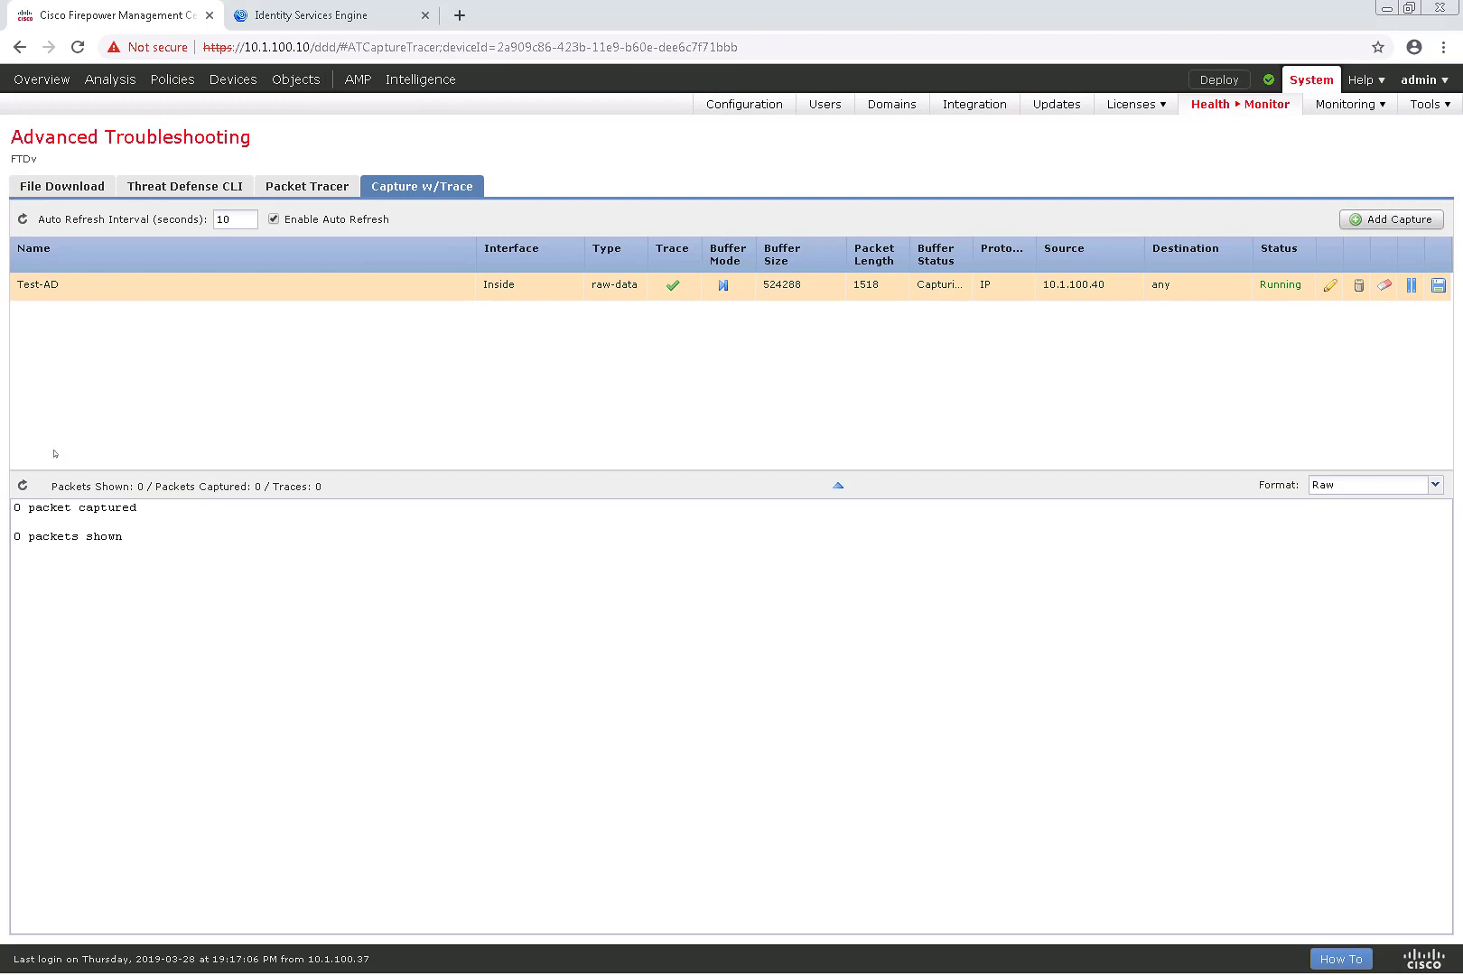
{"action": "left_click_drag", "start_coordinate": [143, 507], "coordinate": [8, 508]}
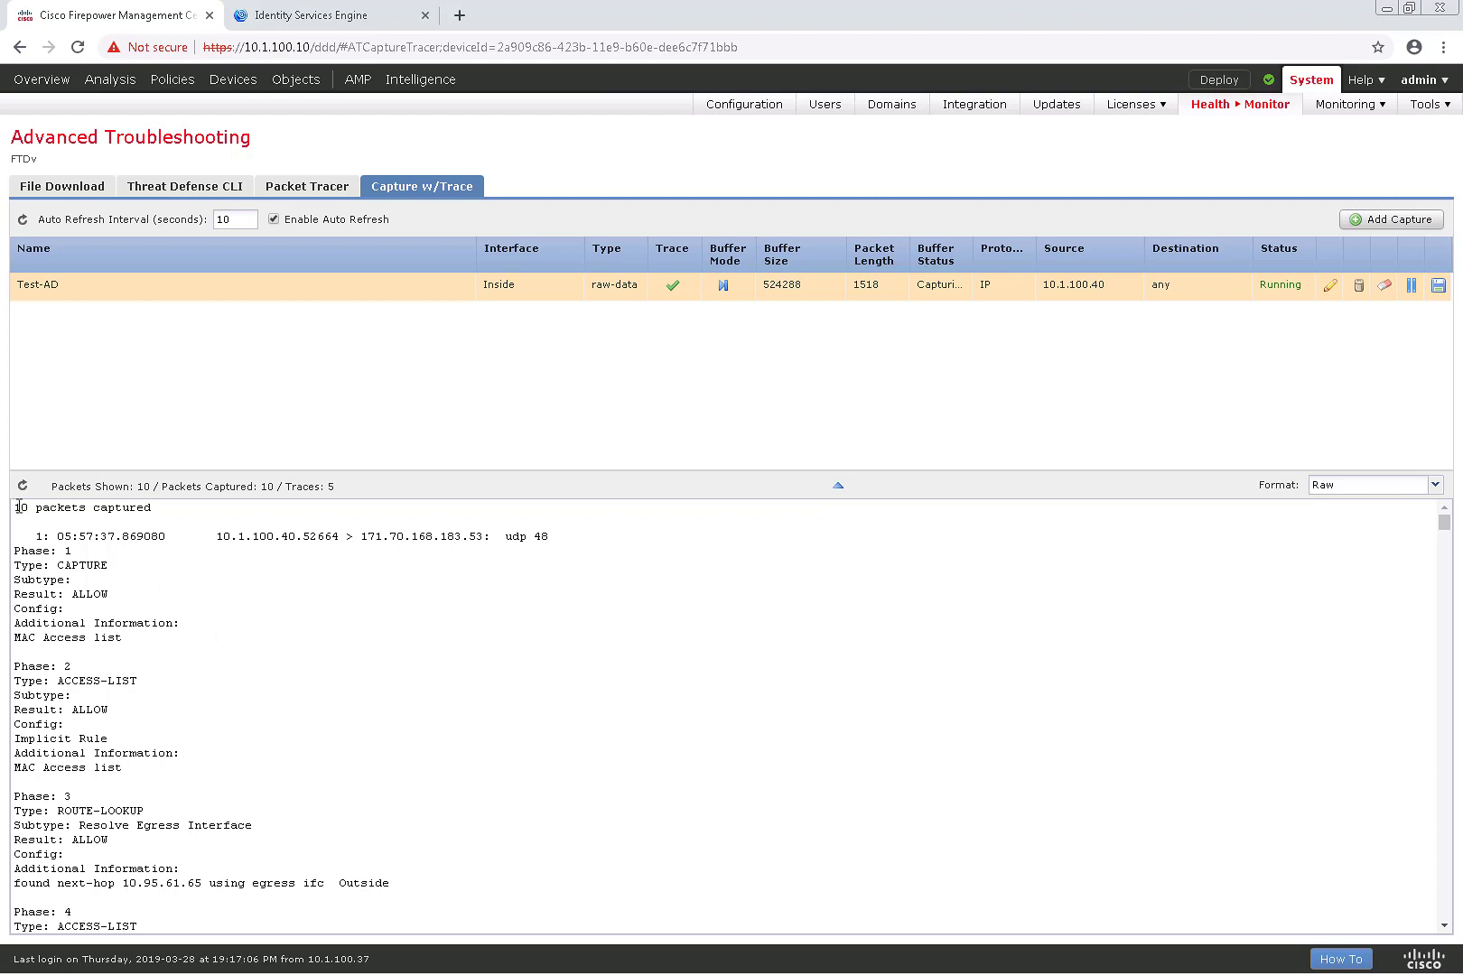
{"action": "left_click_drag", "start_coordinate": [14, 507], "coordinate": [182, 522]}
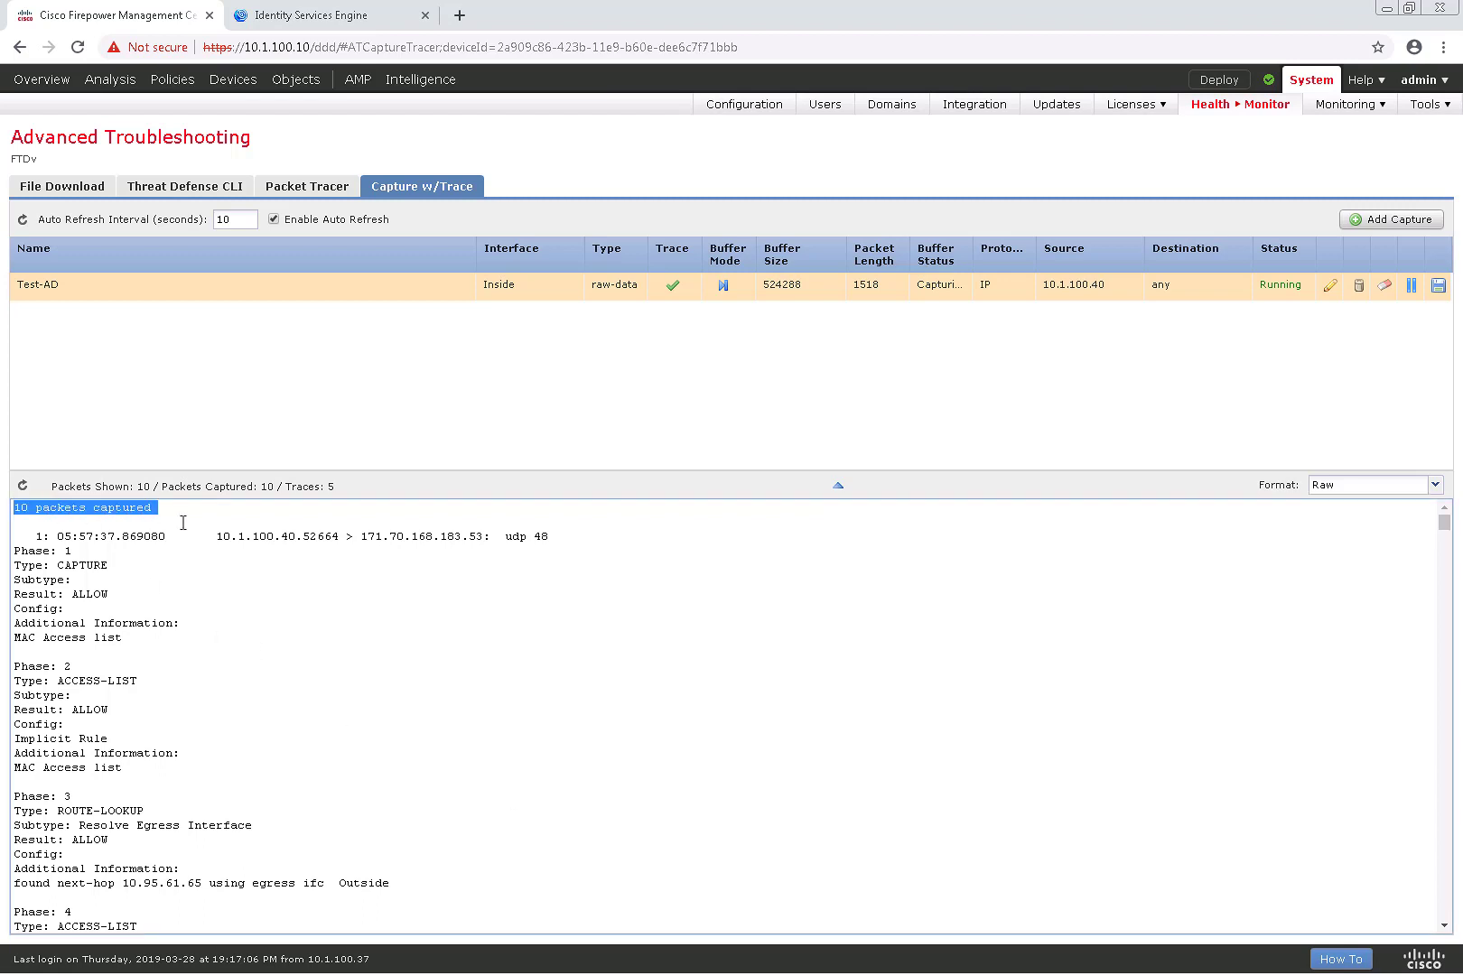
{"action": "left_click", "coordinate": [1336, 492]}
- View Test-AD as Tree (Full), inspecting packets 12, 11 and 9, then switch to Tree (Trace Only)
{"action": "left_click", "coordinate": [1373, 493]}
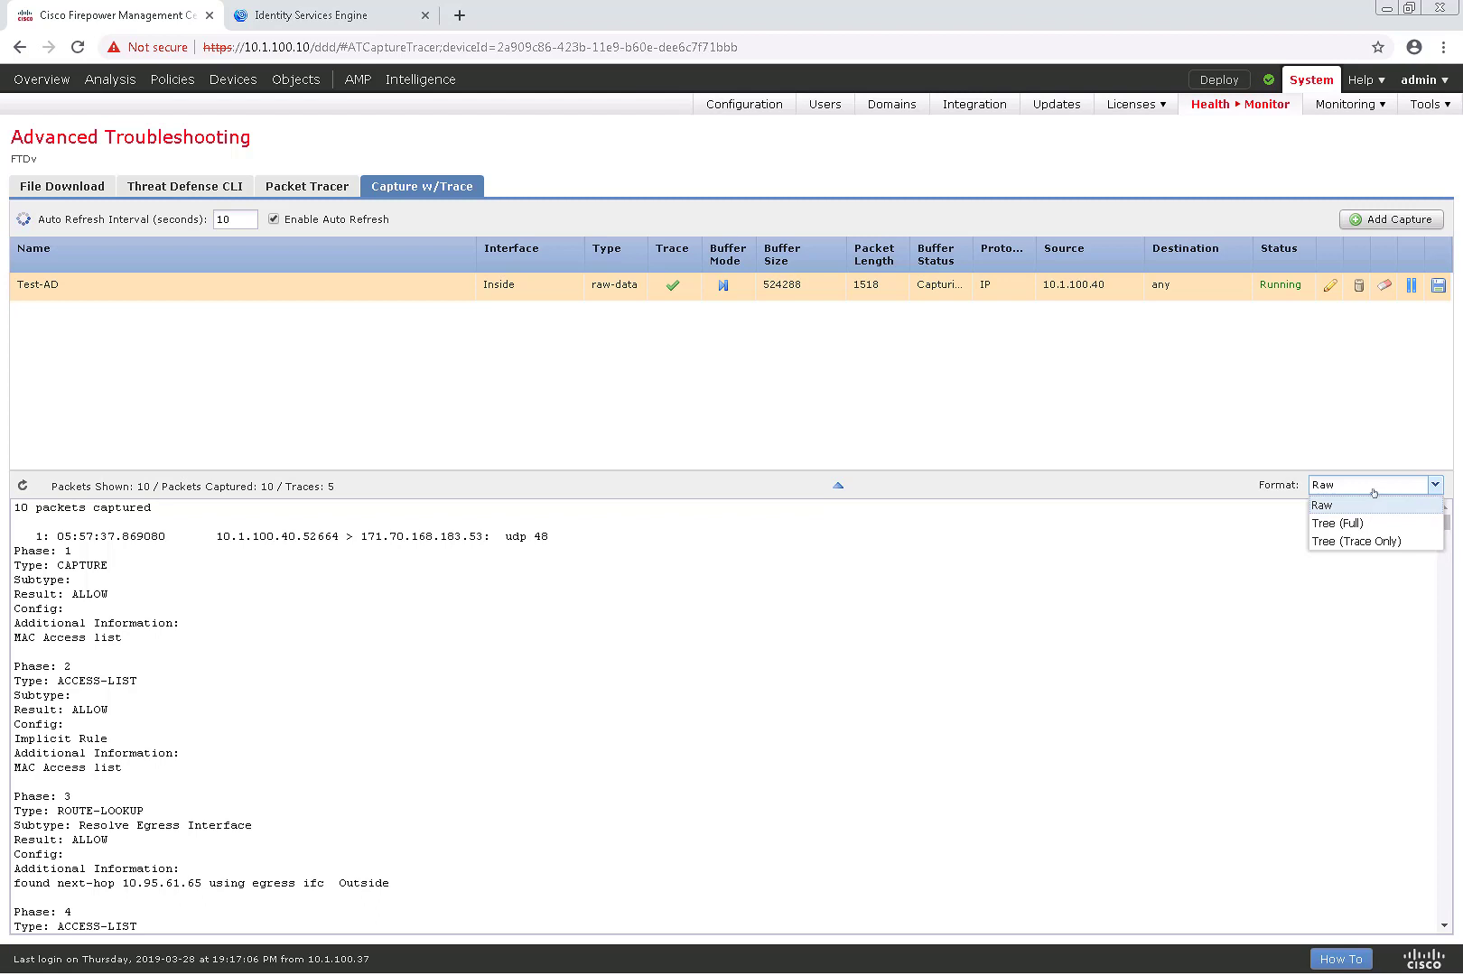
{"action": "left_click", "coordinate": [1340, 524]}
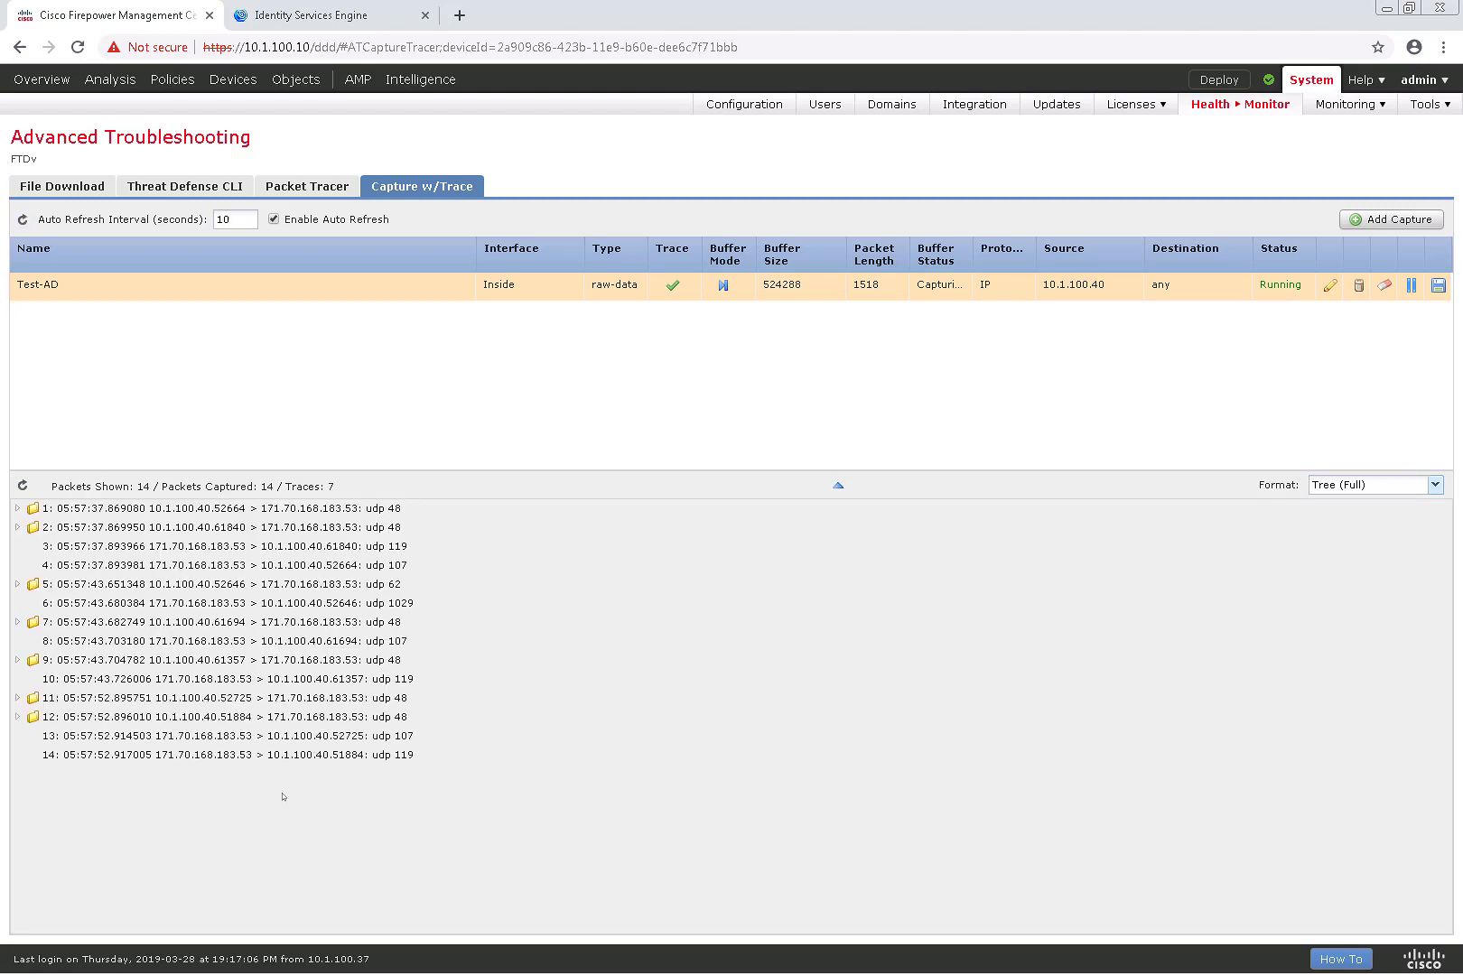
{"action": "left_click", "coordinate": [18, 717]}
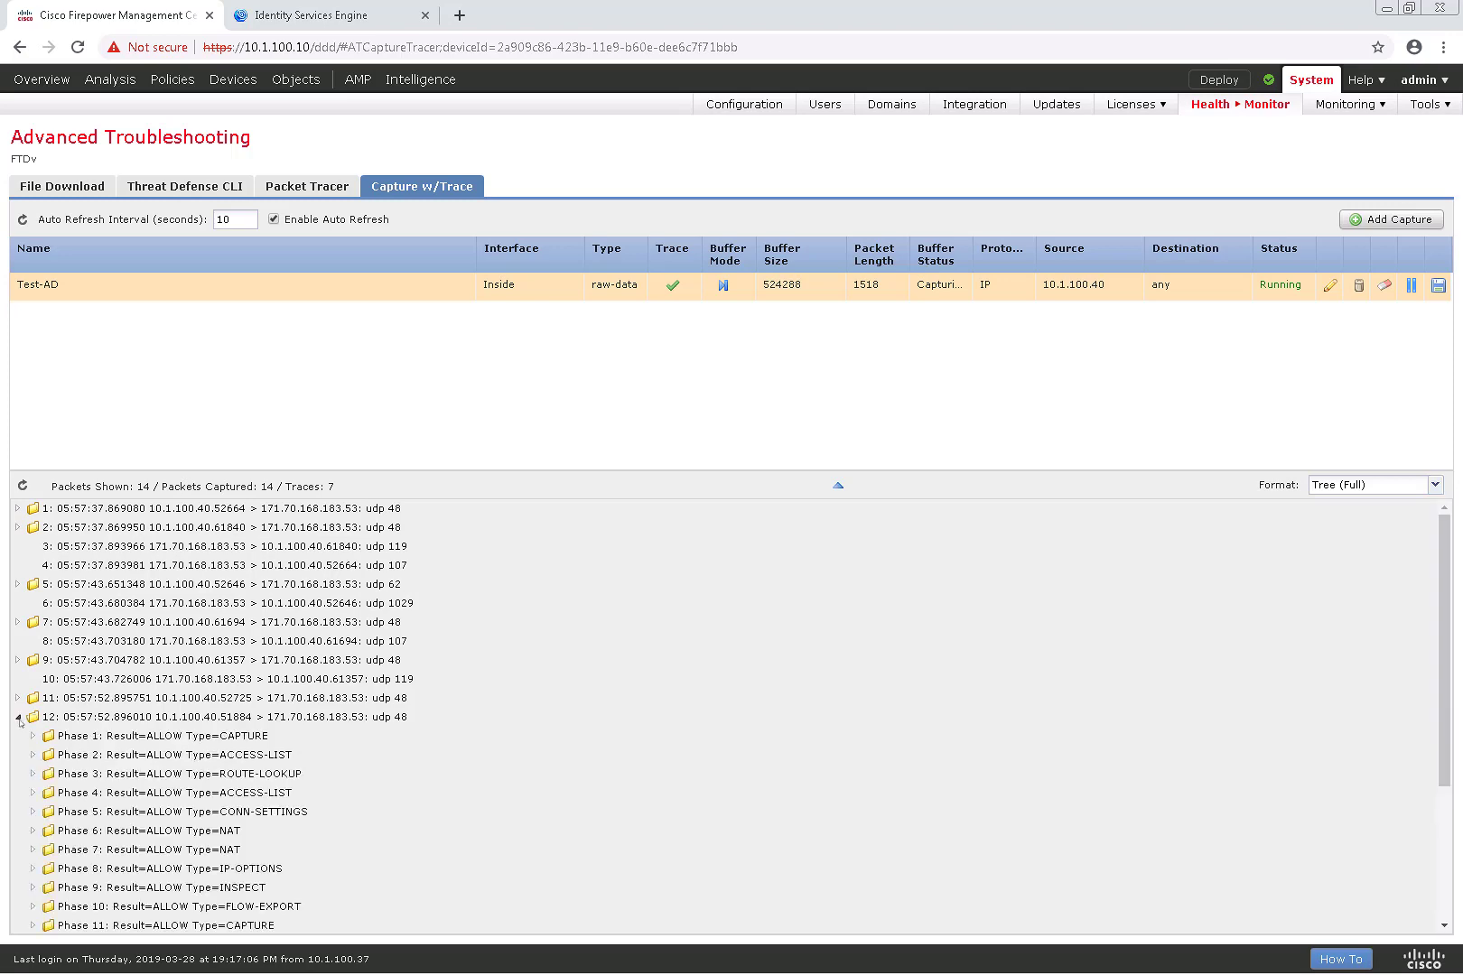
{"action": "left_click", "coordinate": [19, 718]}
{"action": "left_click", "coordinate": [17, 698]}
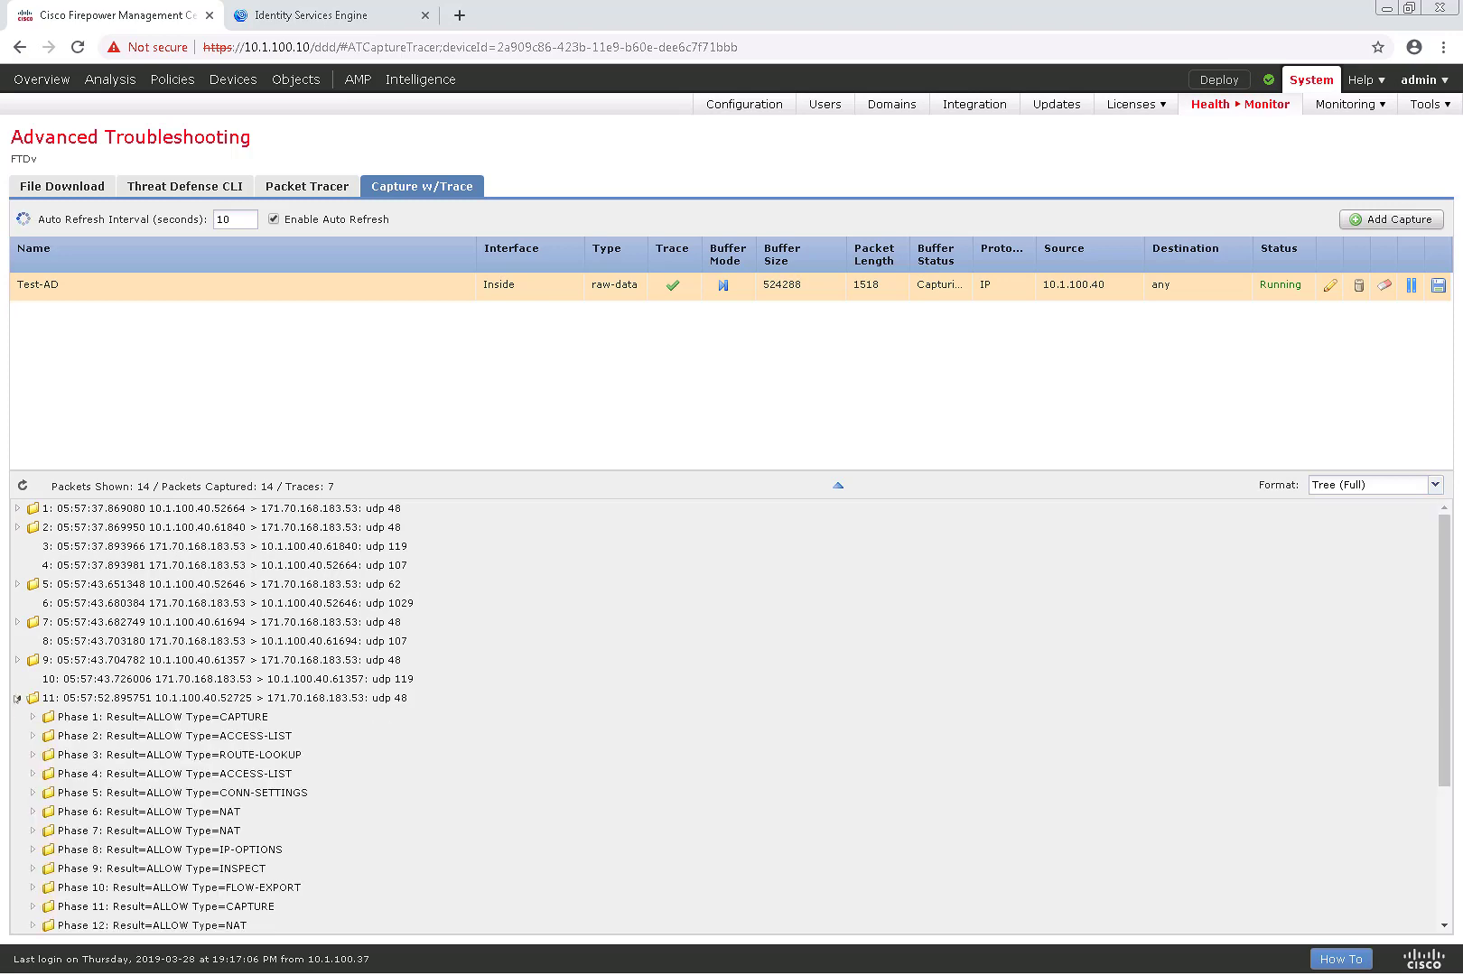
{"action": "left_click", "coordinate": [17, 698]}
{"action": "left_click", "coordinate": [19, 660]}
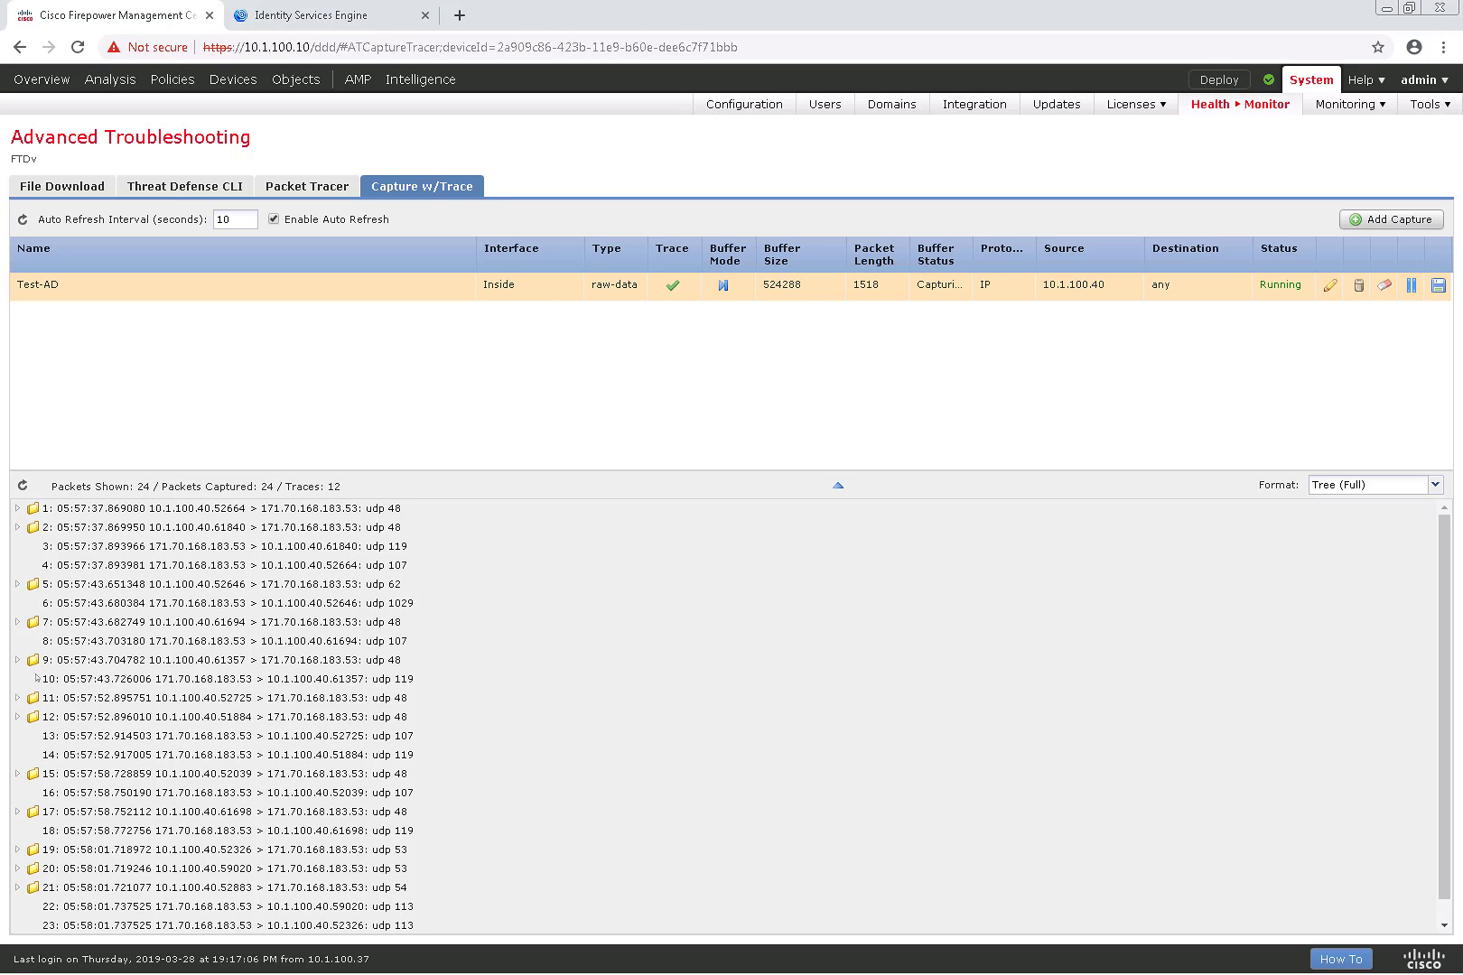
{"action": "left_click", "coordinate": [18, 698]}
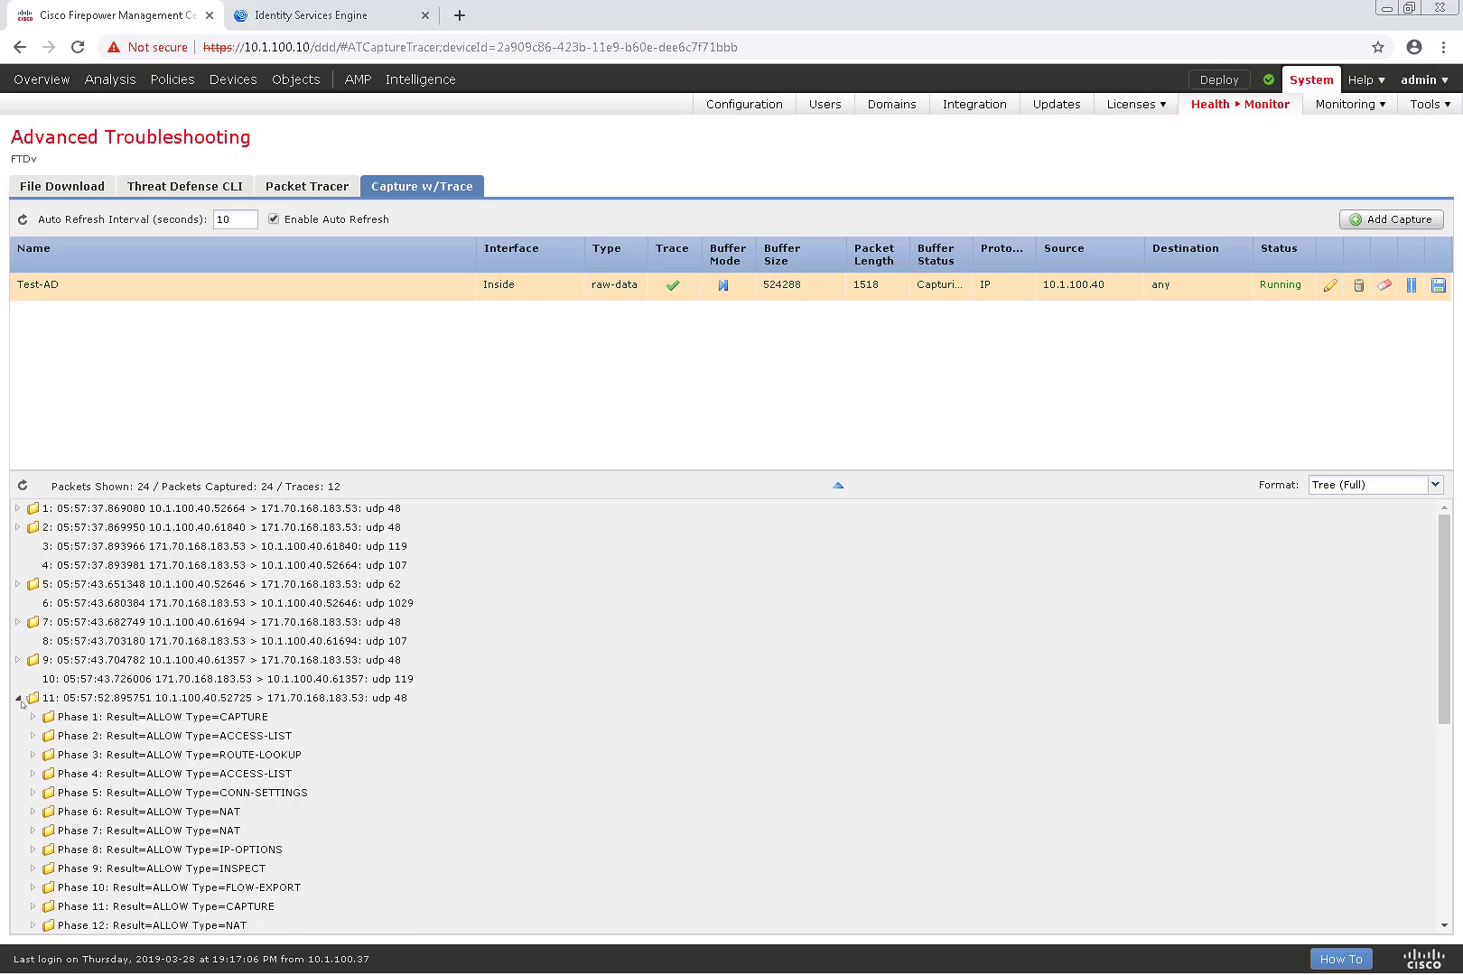
{"action": "left_click", "coordinate": [18, 699]}
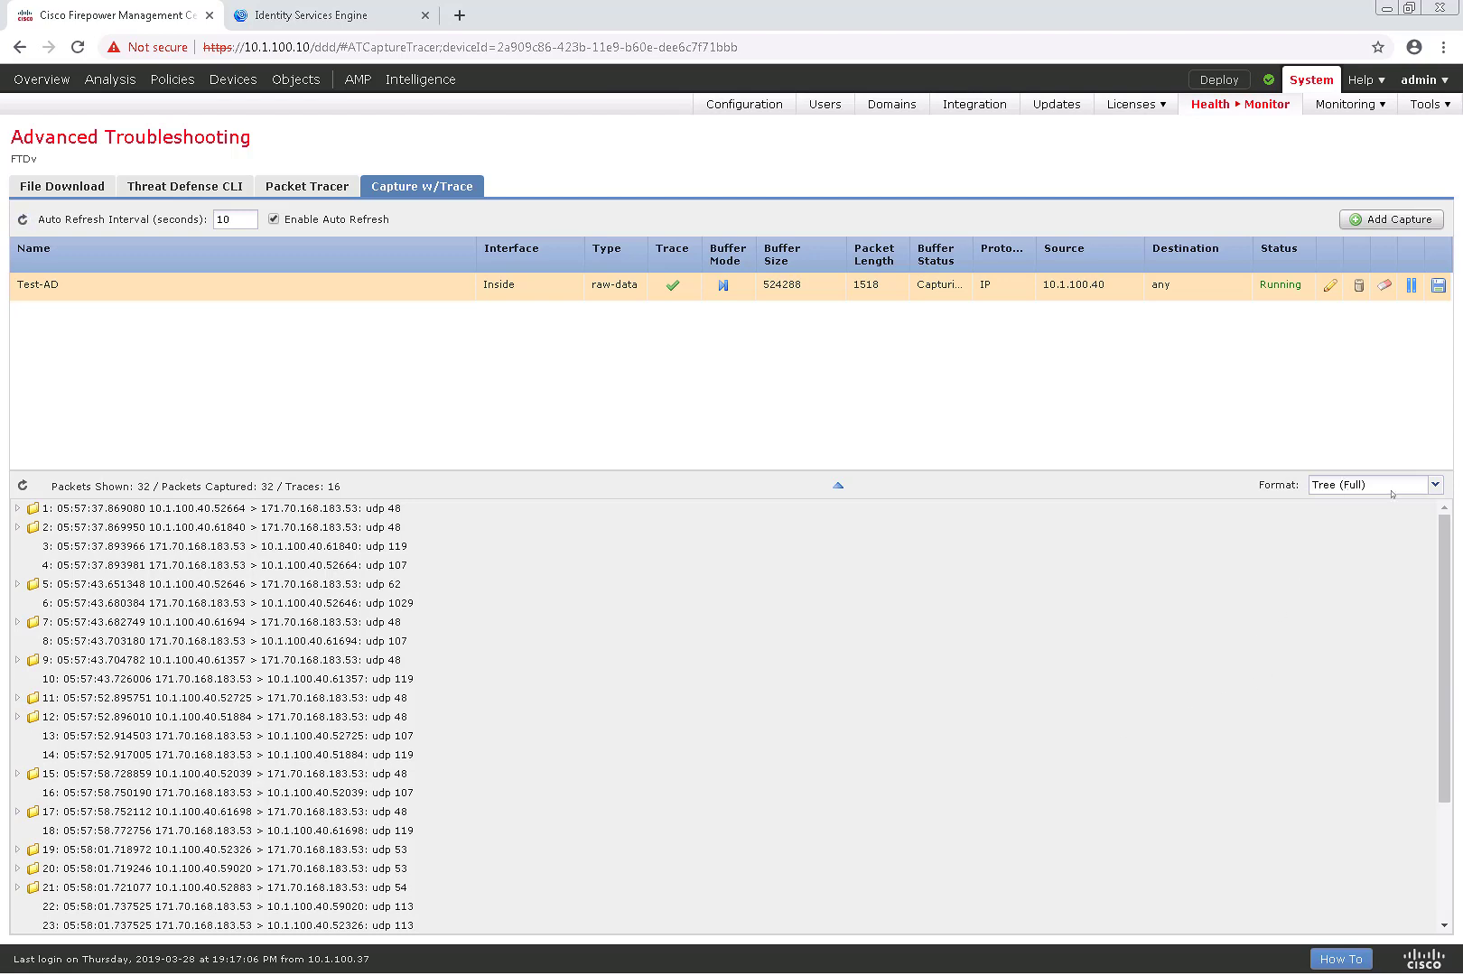
{"action": "left_click", "coordinate": [1434, 485]}
{"action": "left_click", "coordinate": [1358, 542]}
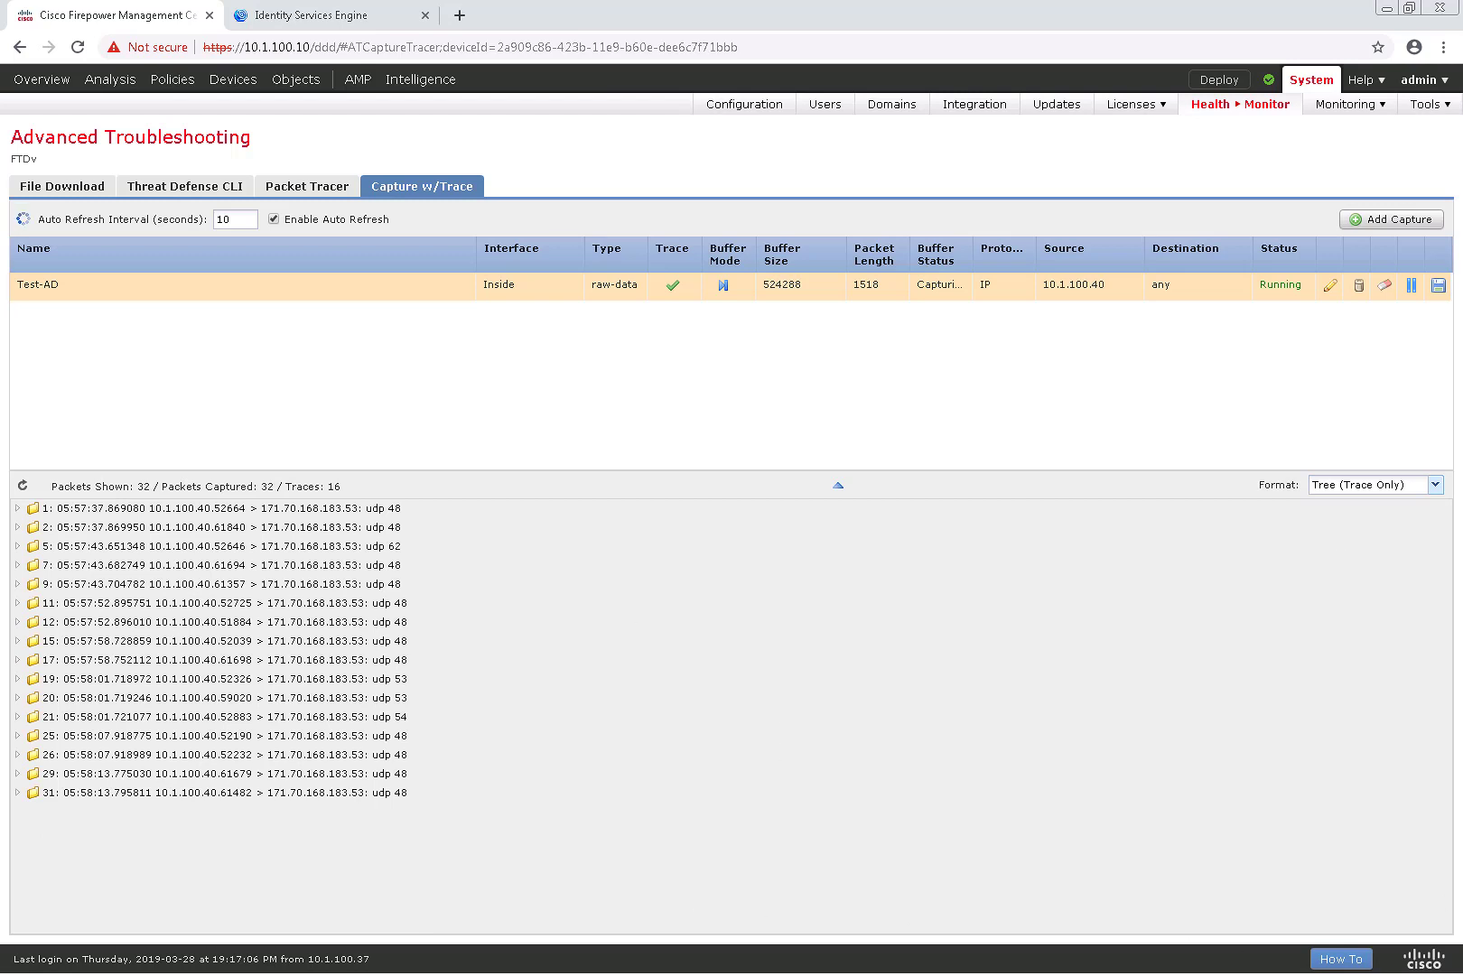
- Dismiss the network status popup, review packet 1's nineteen trace phases, then pause the Test-AD capture
{"action": "left_click", "coordinate": [1350, 964]}
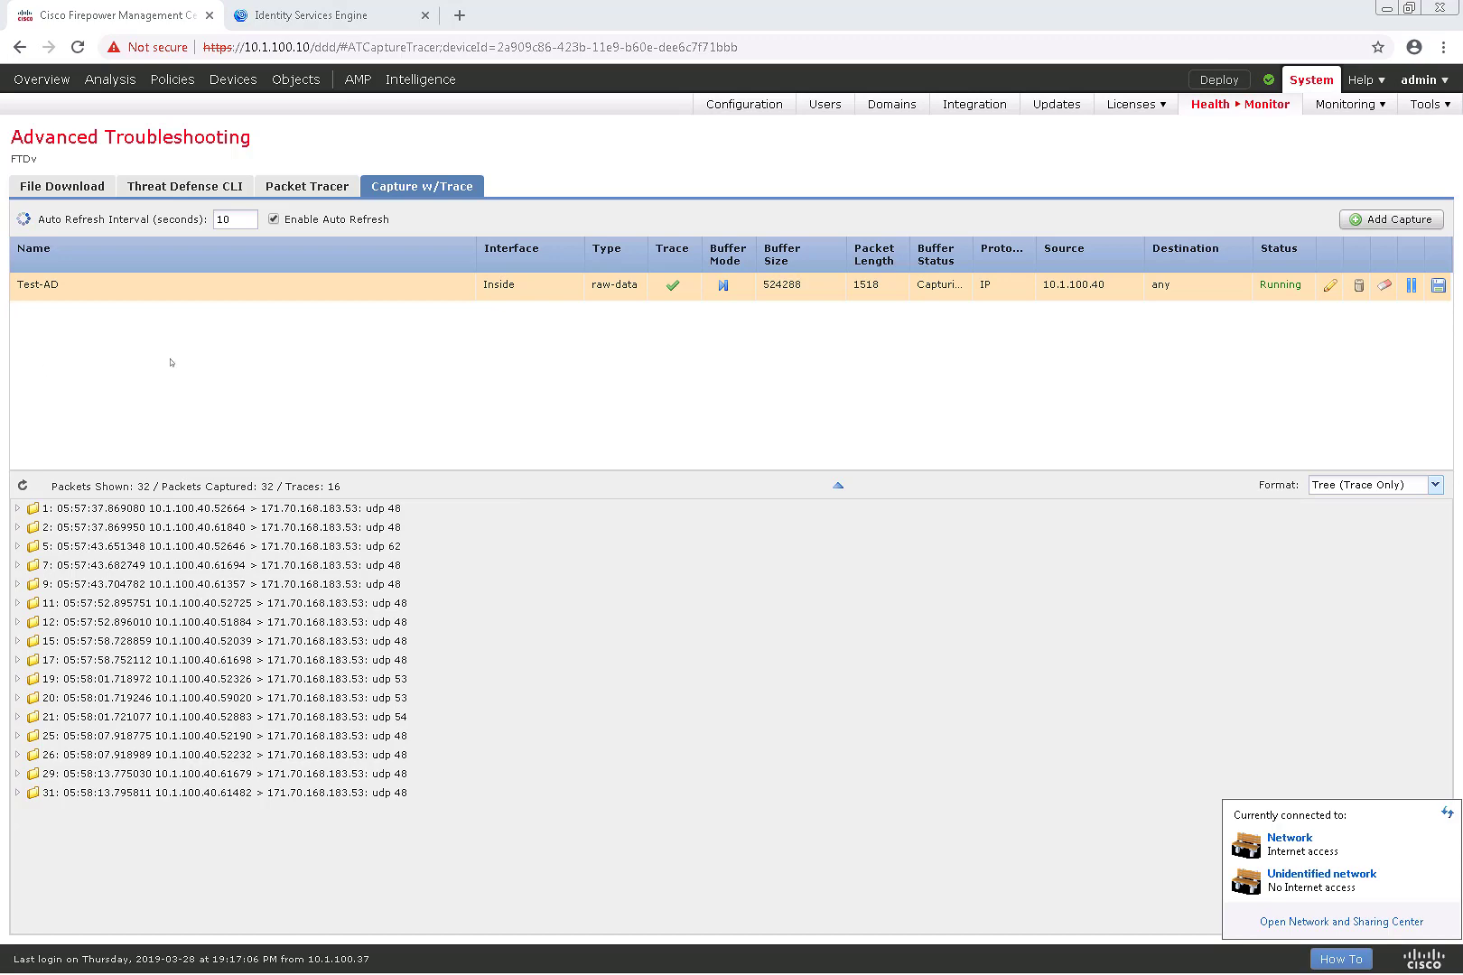
{"action": "left_click", "coordinate": [725, 705]}
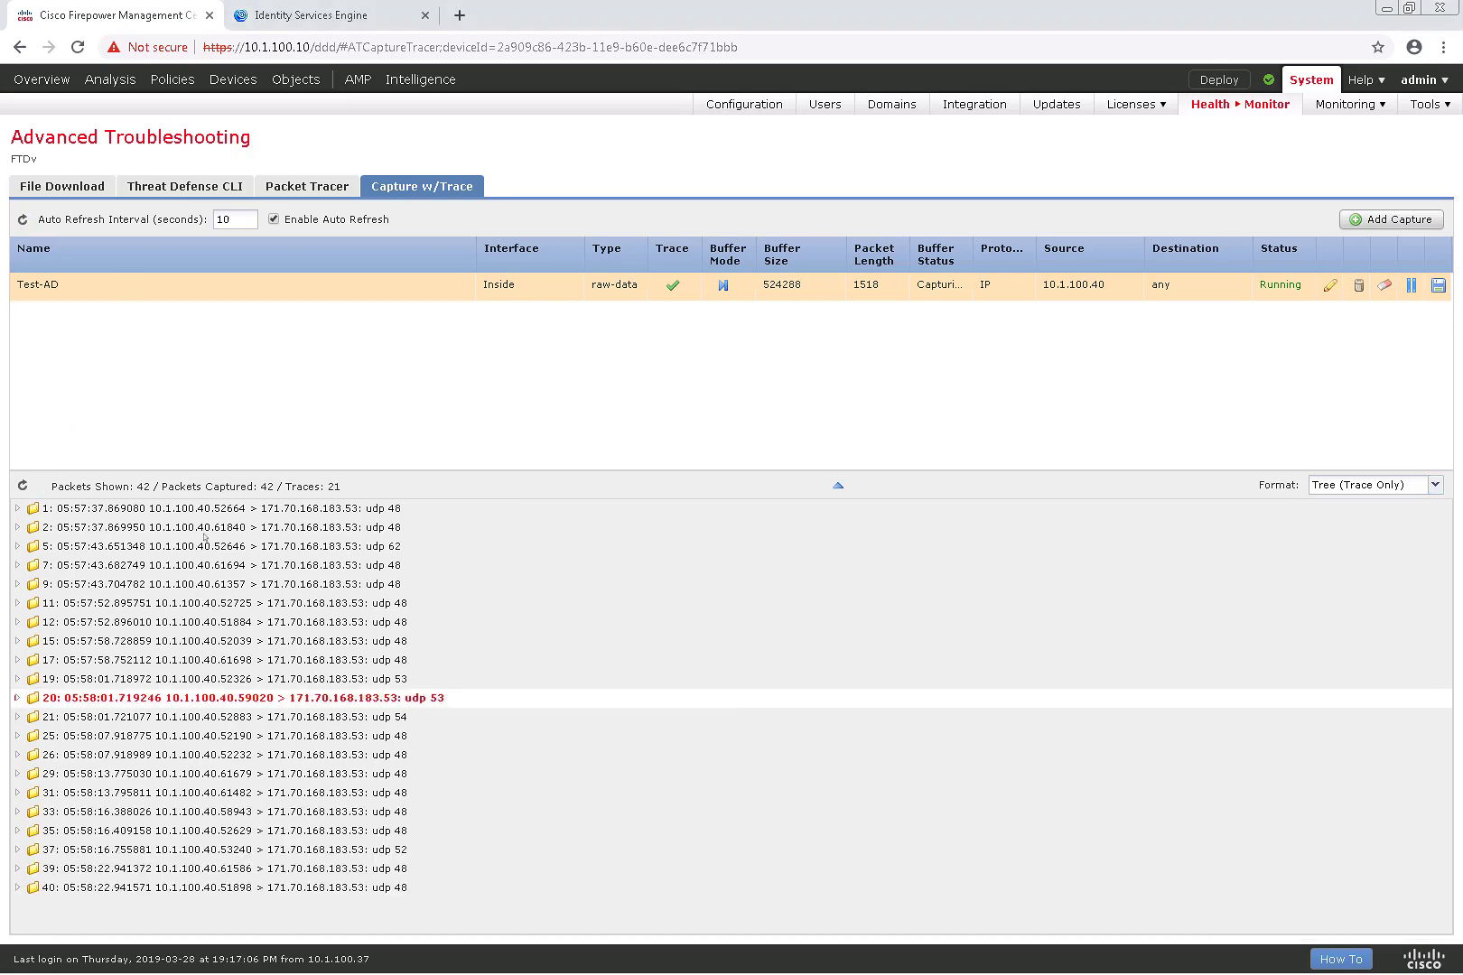
{"action": "left_click", "coordinate": [18, 509]}
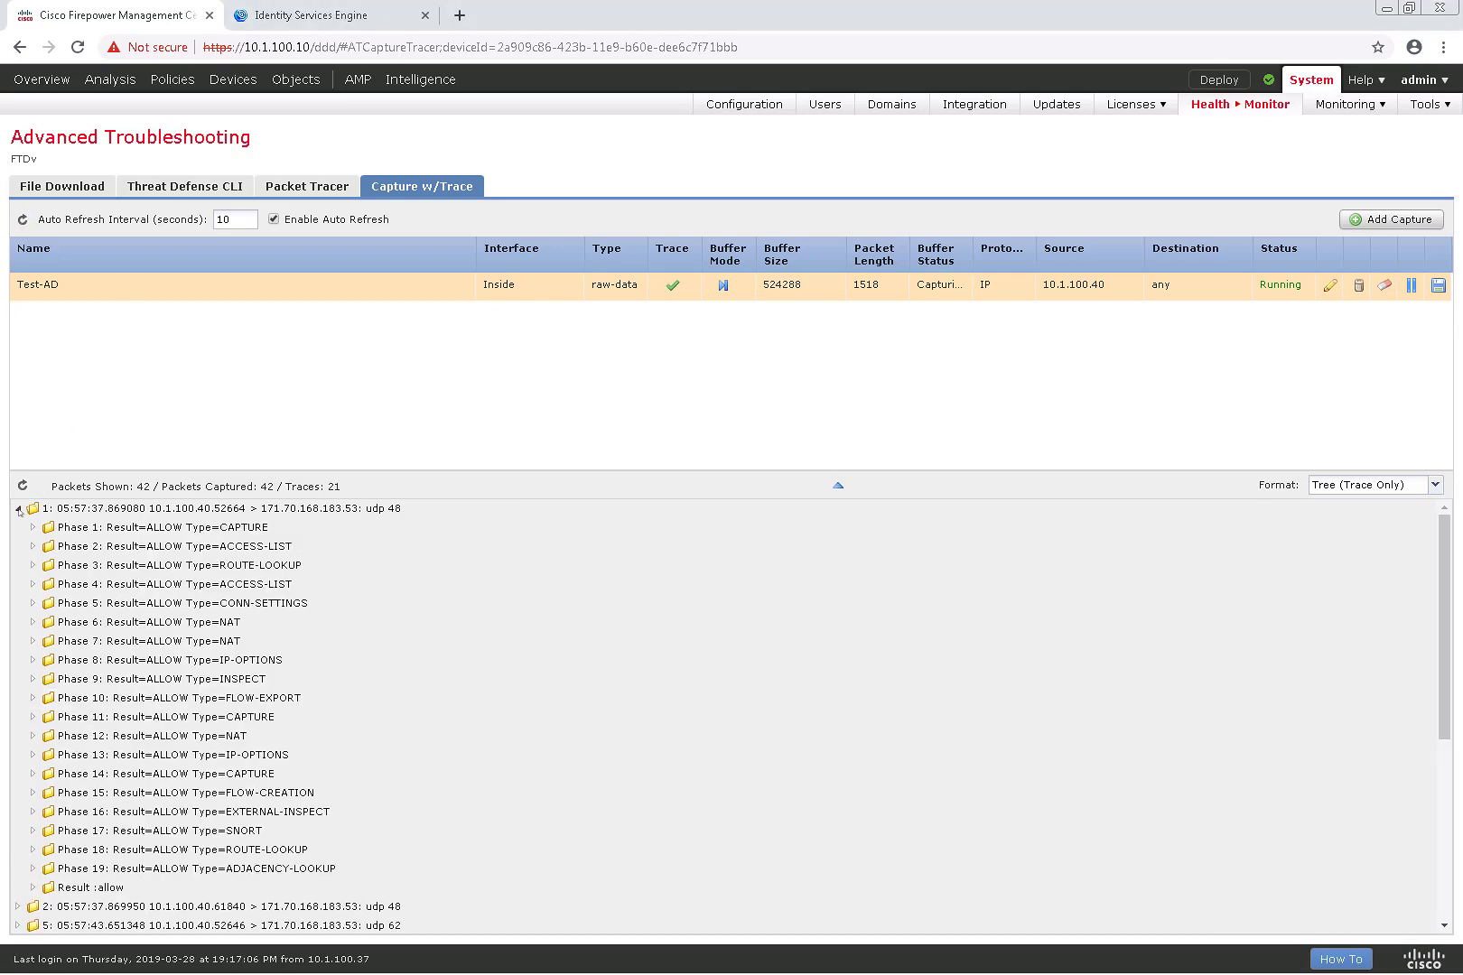
{"action": "left_click", "coordinate": [18, 509]}
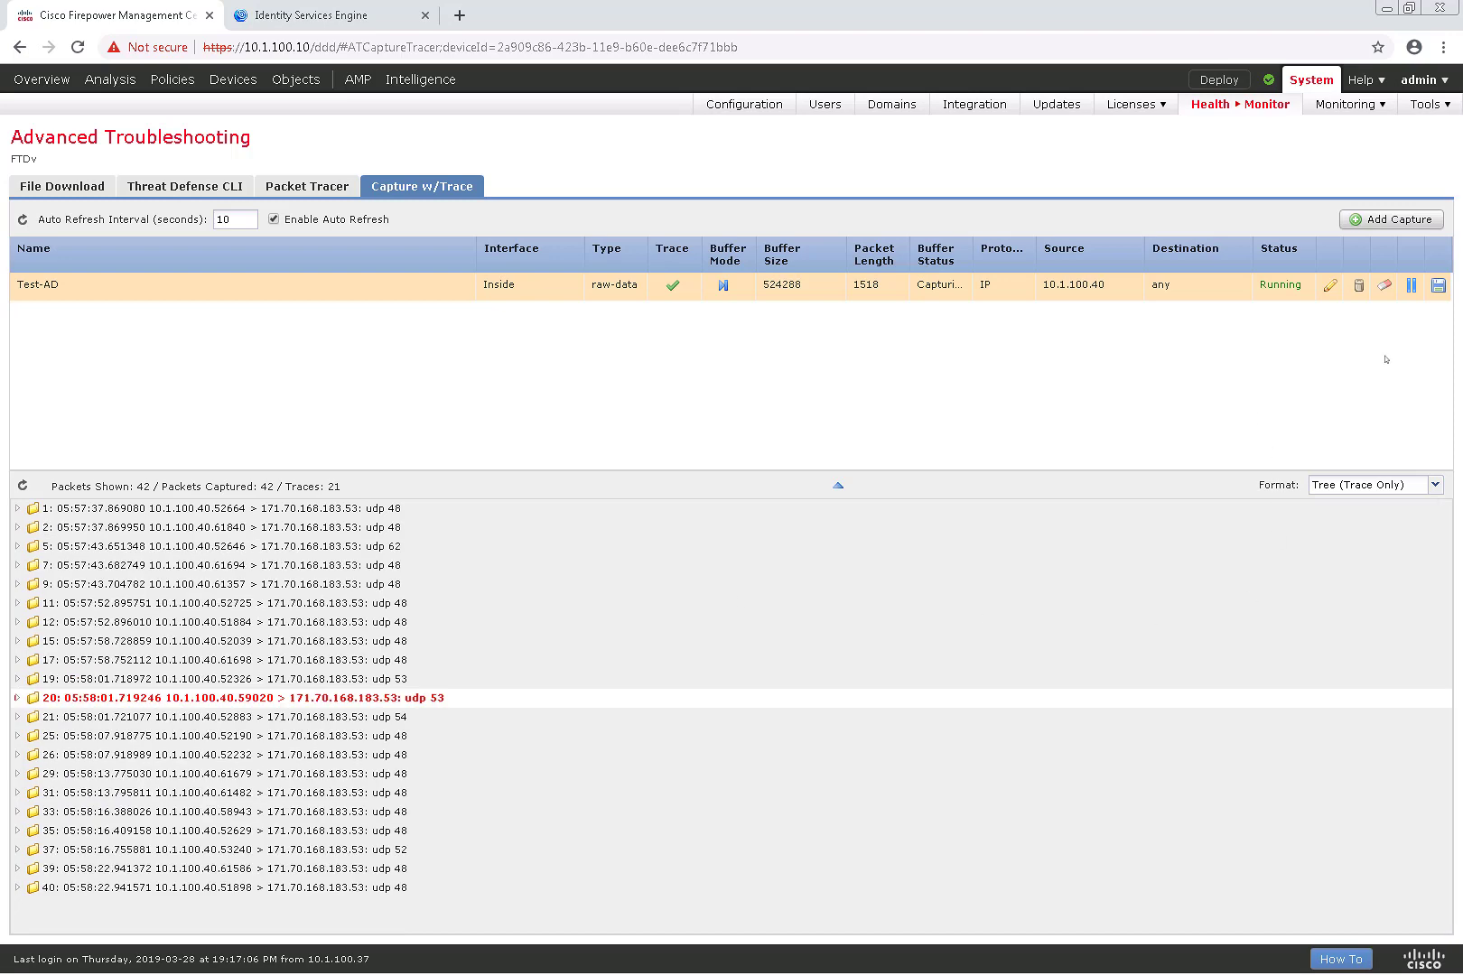
{"action": "left_click", "coordinate": [1411, 285]}
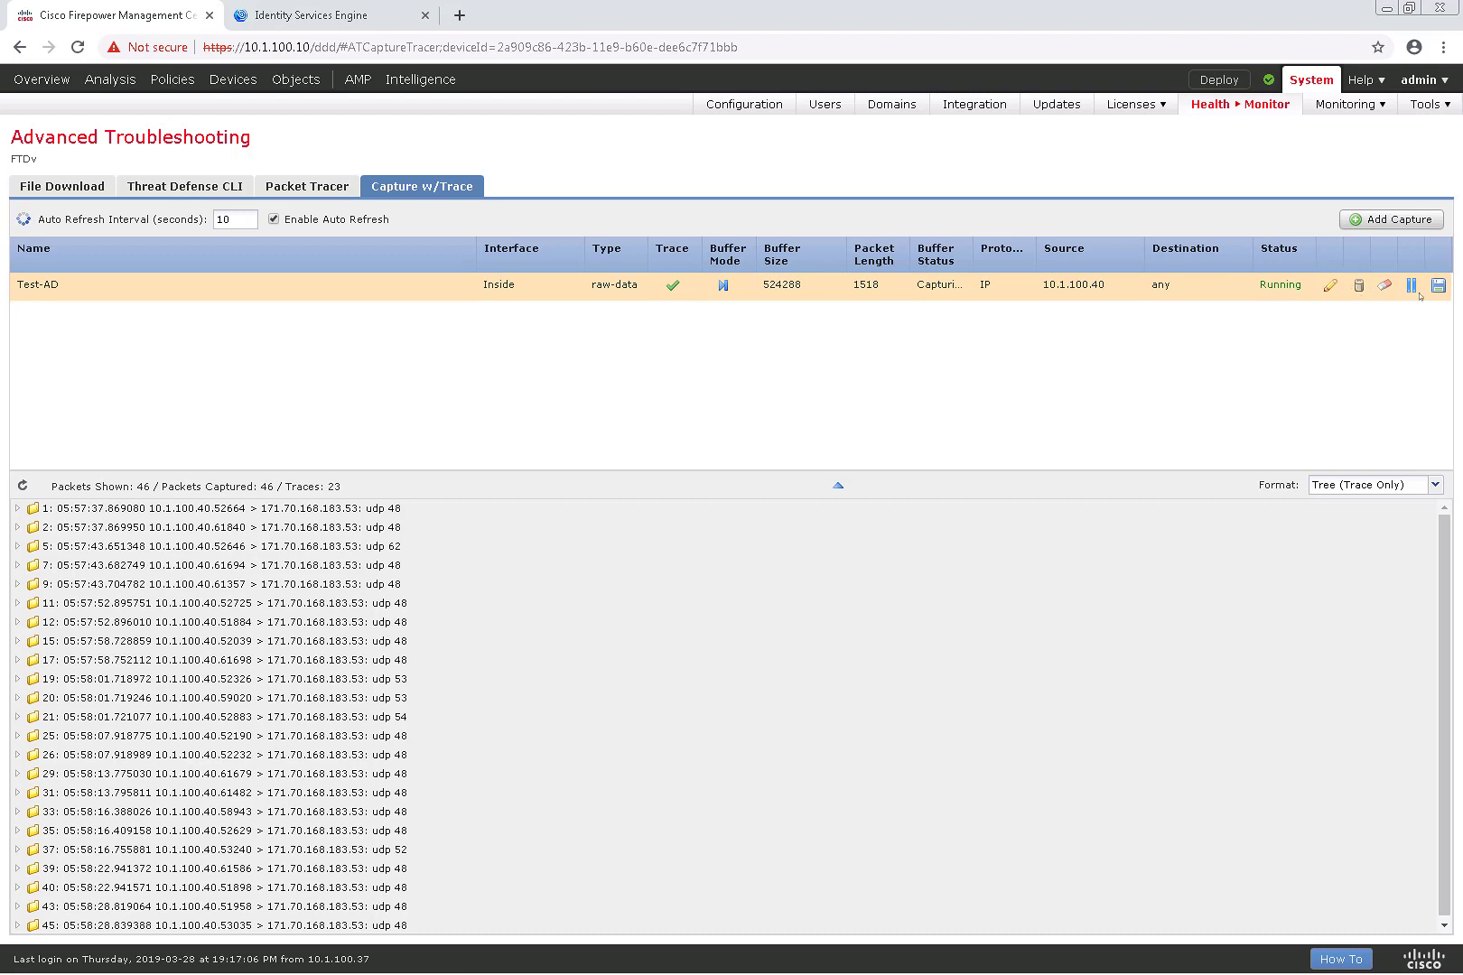
- Stop Test-AD and save its 46 captured packets in PCAP format
{"action": "left_click", "coordinate": [1413, 287]}
{"action": "left_click", "coordinate": [1439, 286]}
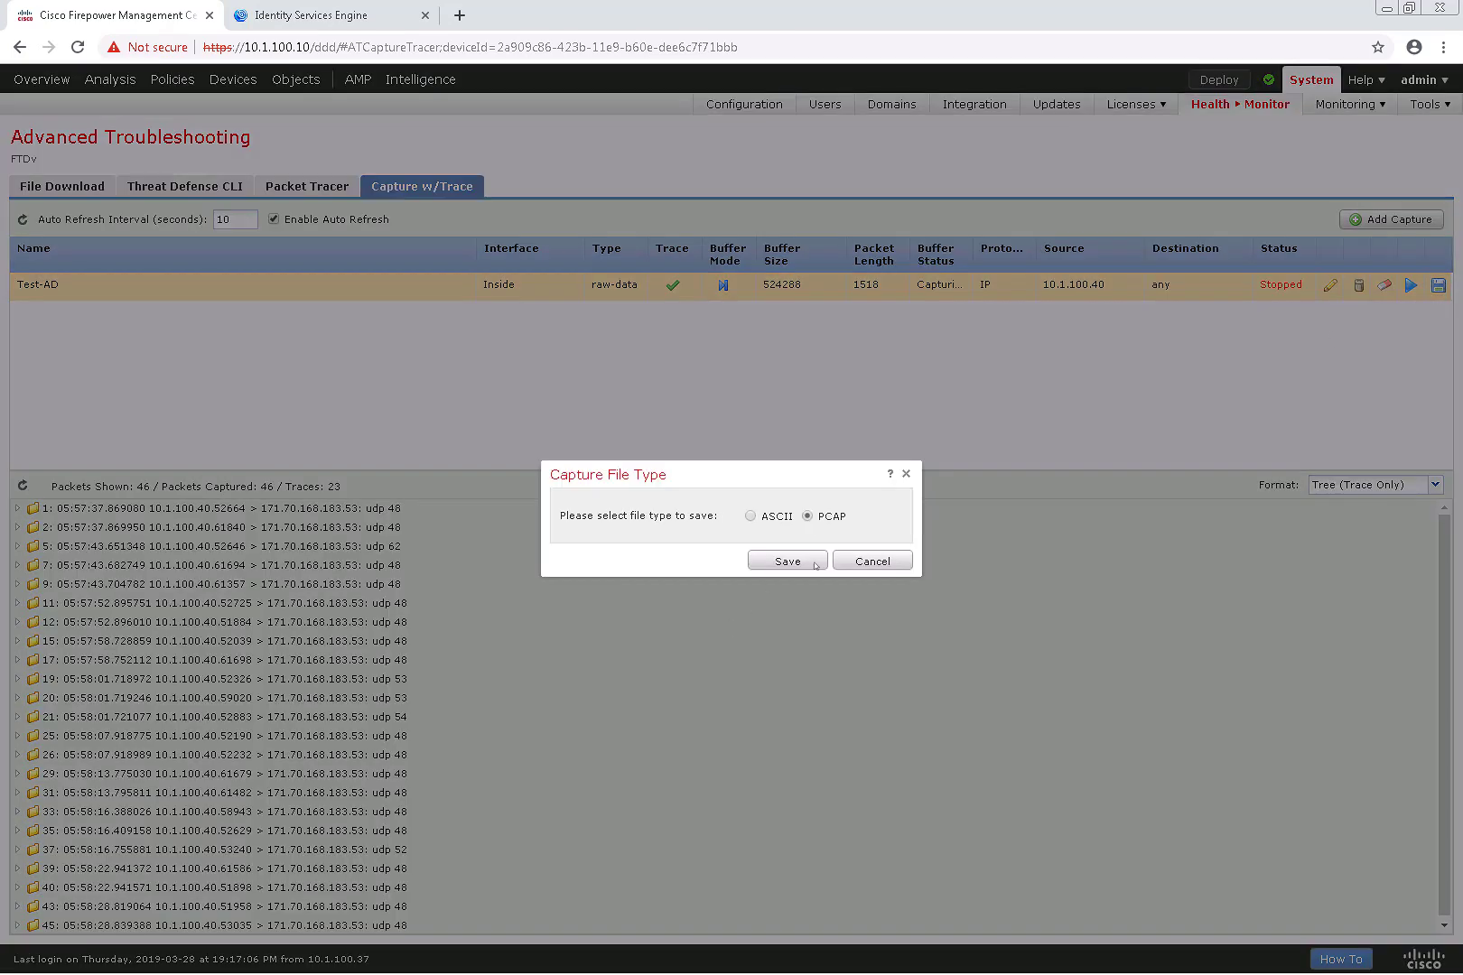
{"action": "left_click", "coordinate": [770, 518]}
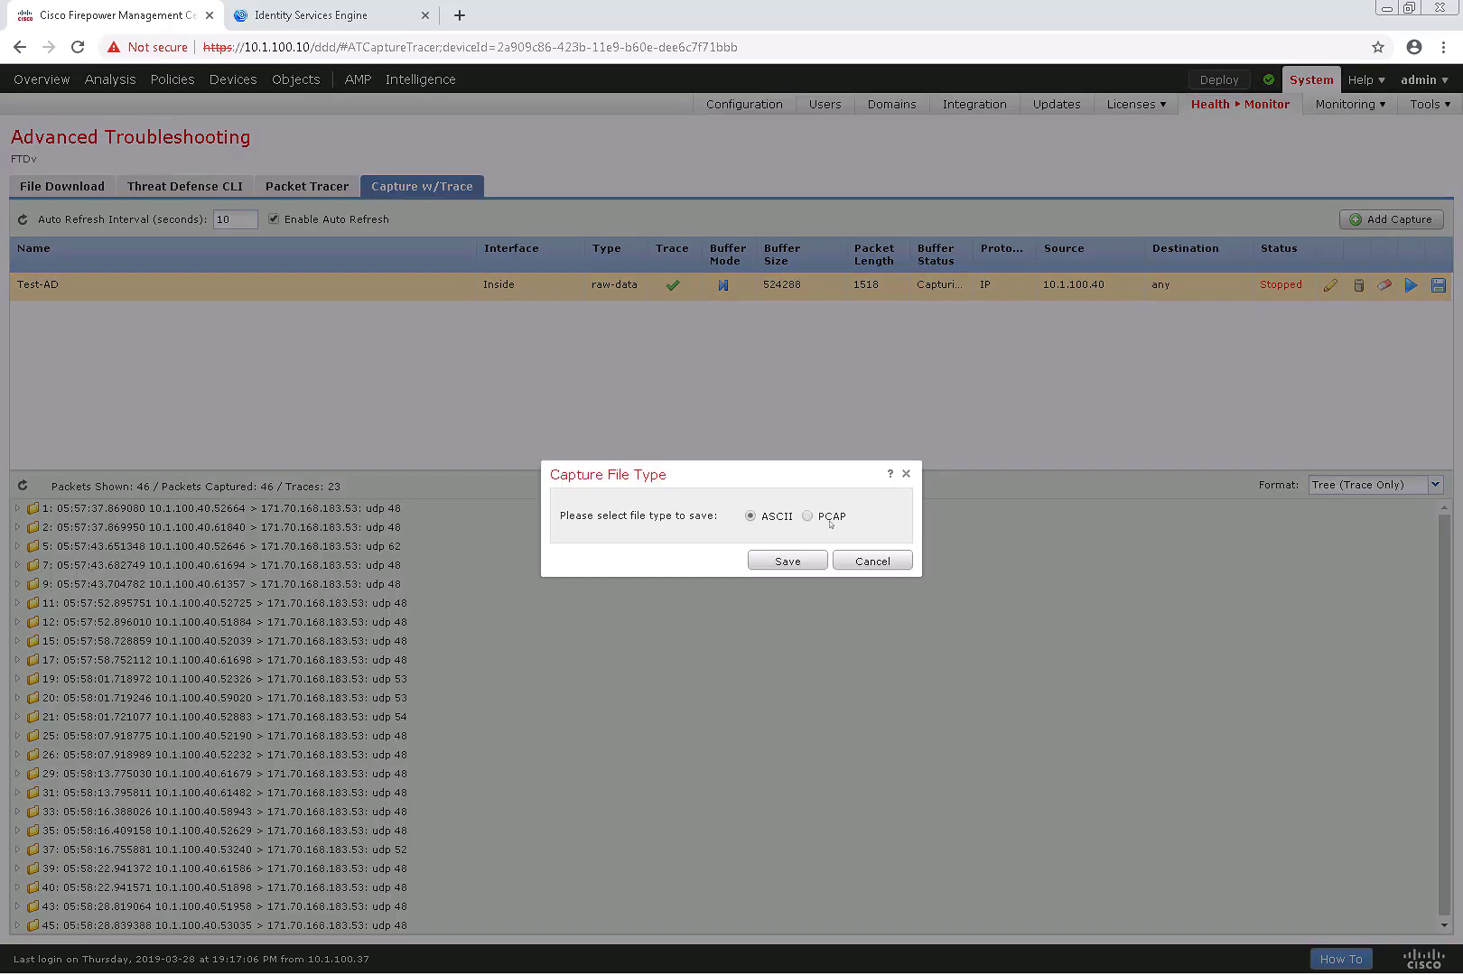
{"action": "left_click", "coordinate": [872, 562]}
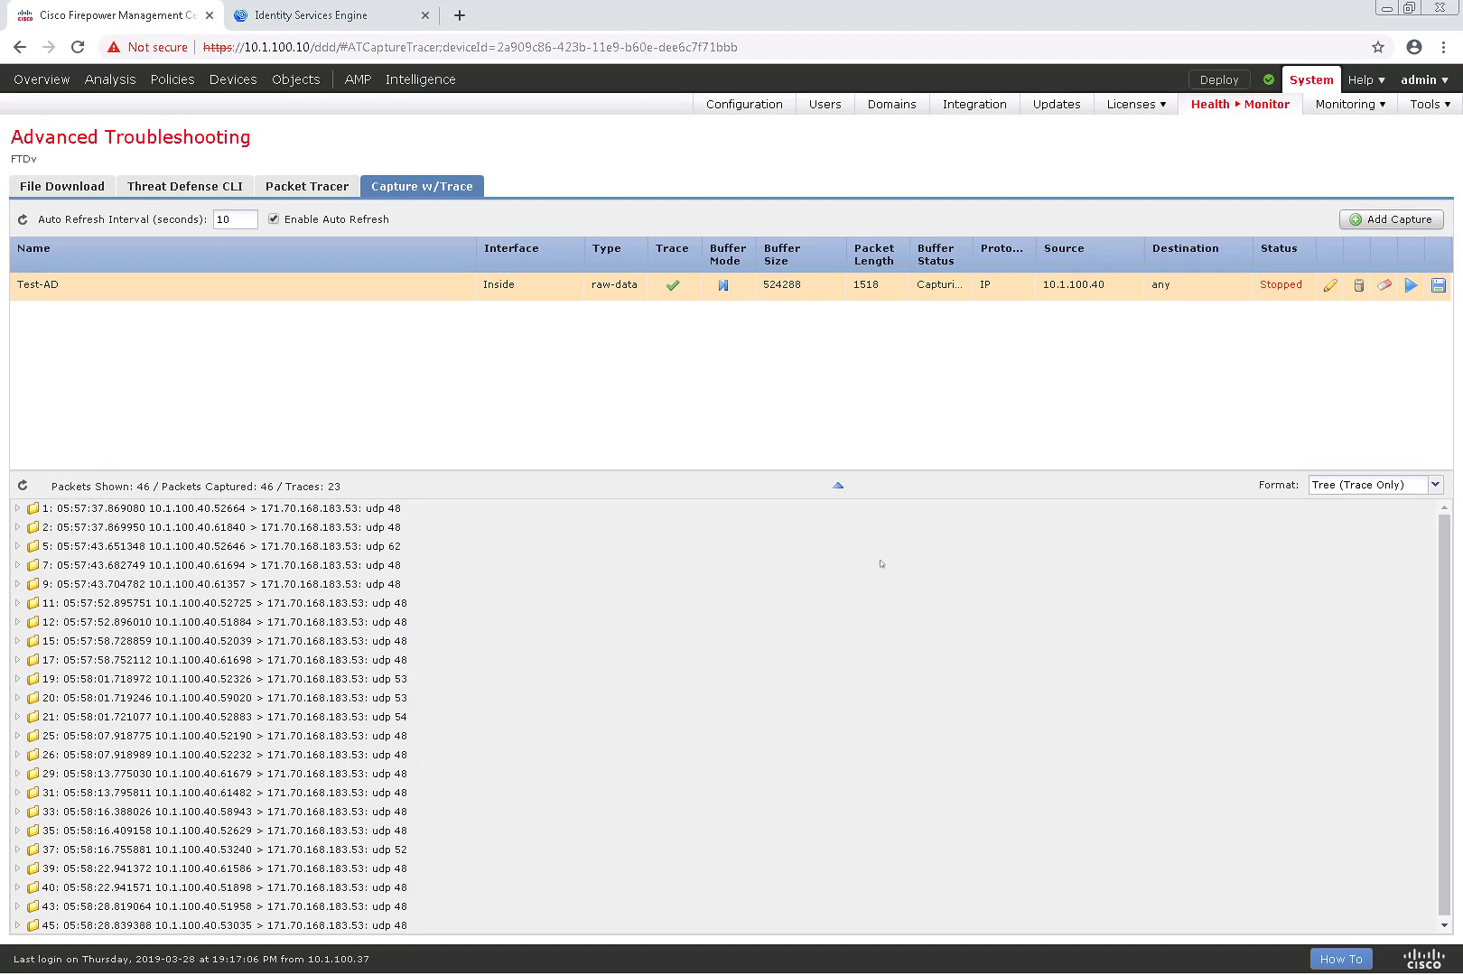